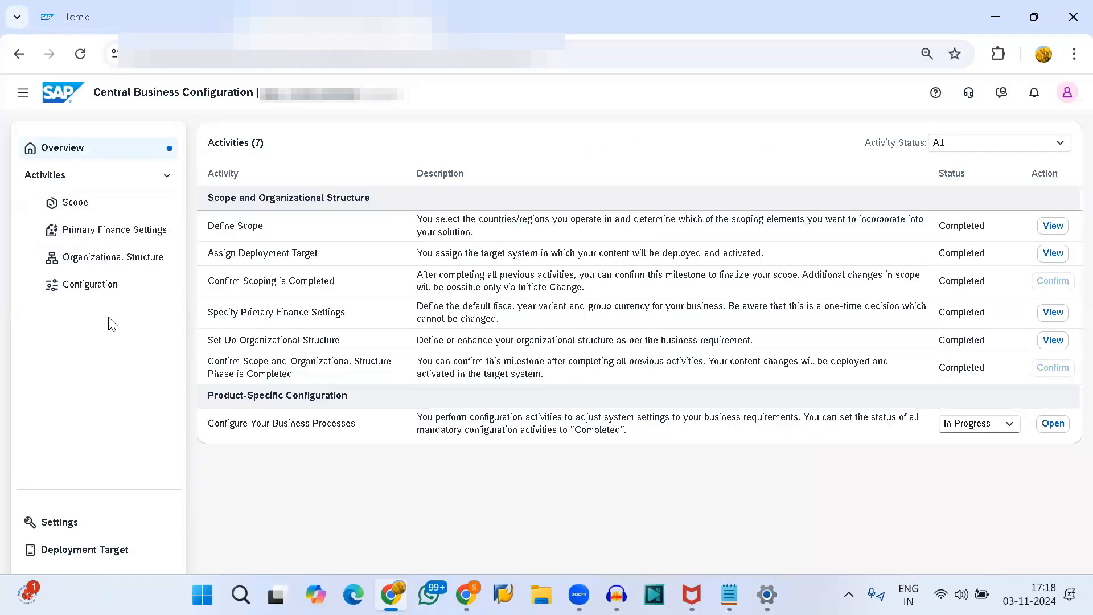
Open the Define Document Types for RFQs configuration activity under Procurement, Sourcing and Contracting, RFx Documents and Quotations.
{"action": "left_click", "coordinate": [97, 287]}
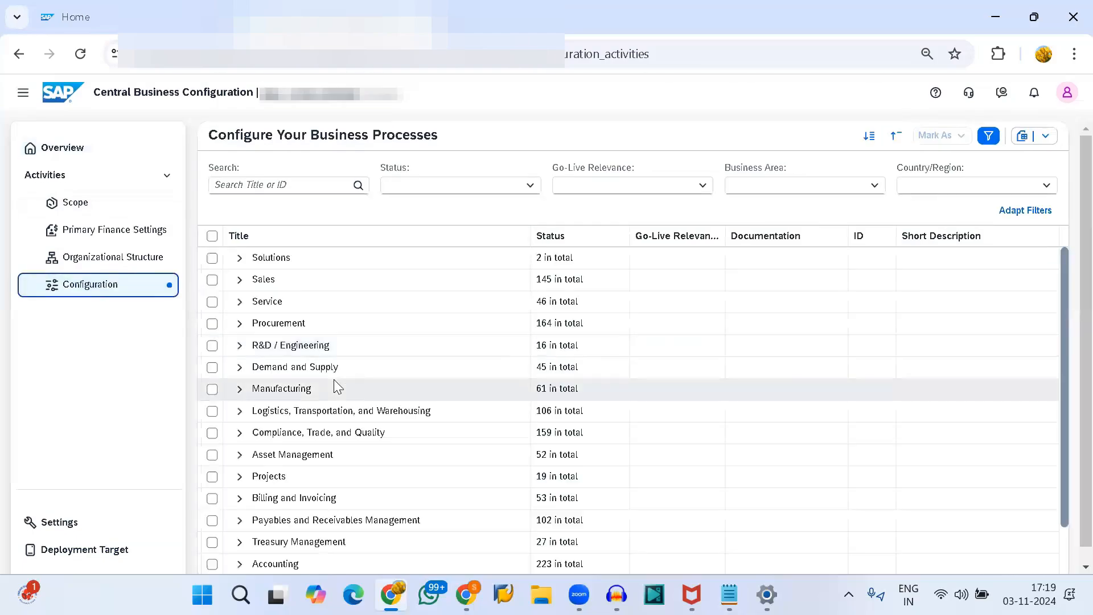
{"action": "left_click", "coordinate": [240, 325]}
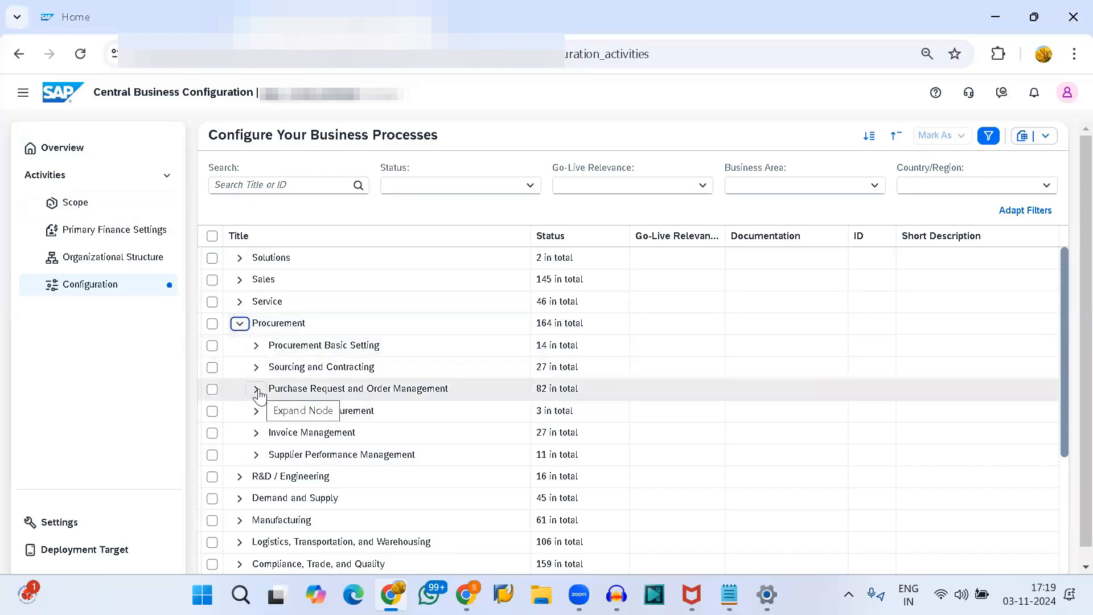
{"action": "left_click", "coordinate": [256, 368]}
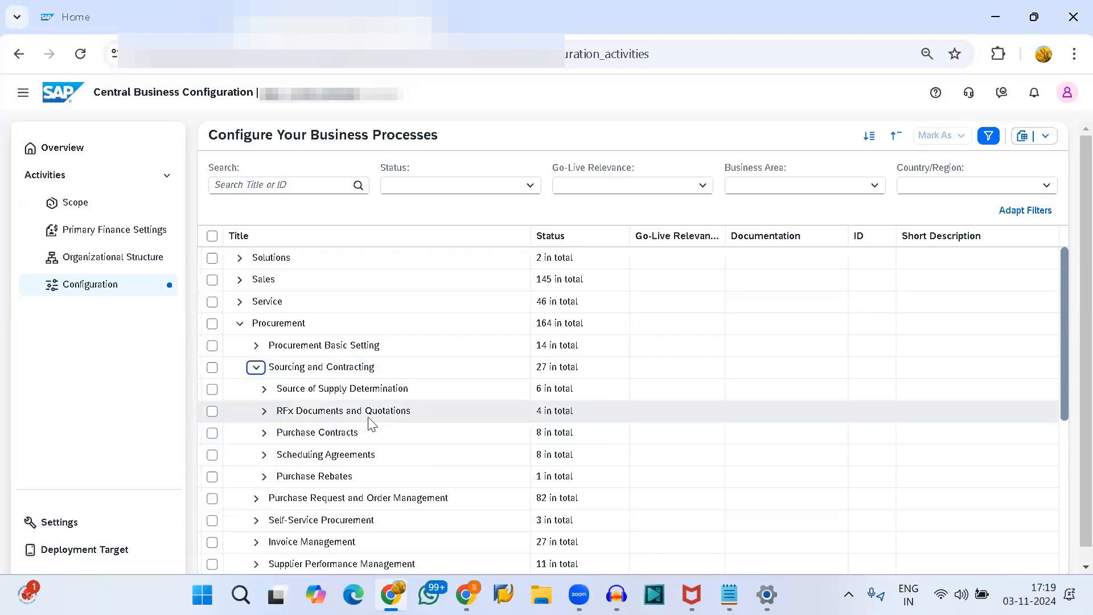
{"action": "left_click", "coordinate": [264, 411]}
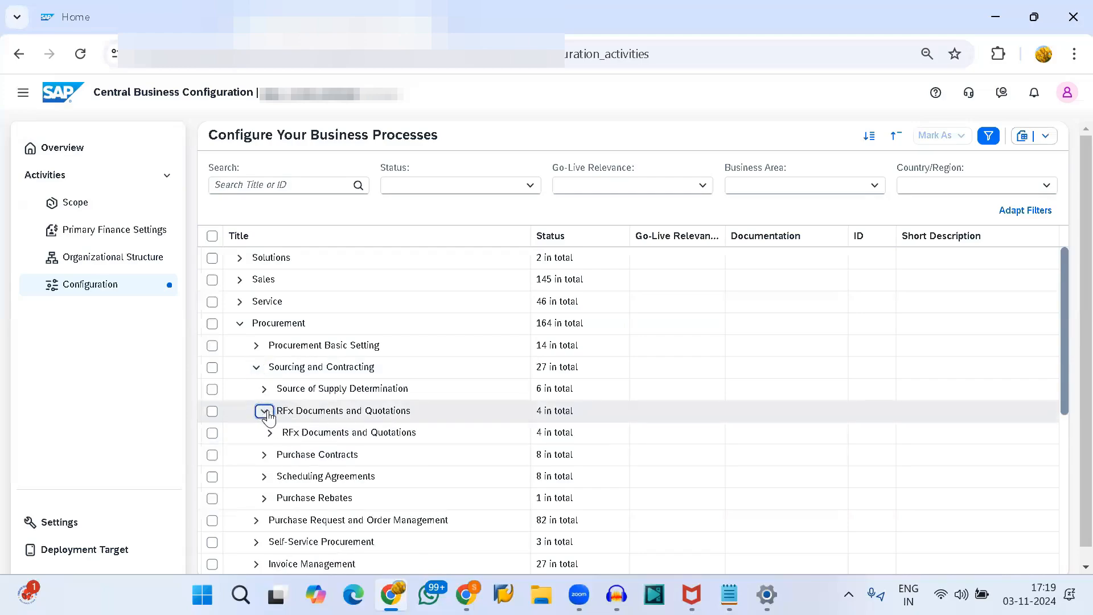
{"action": "scroll", "coordinate": [354, 393], "scroll_direction": "down", "scroll_amount": 1}
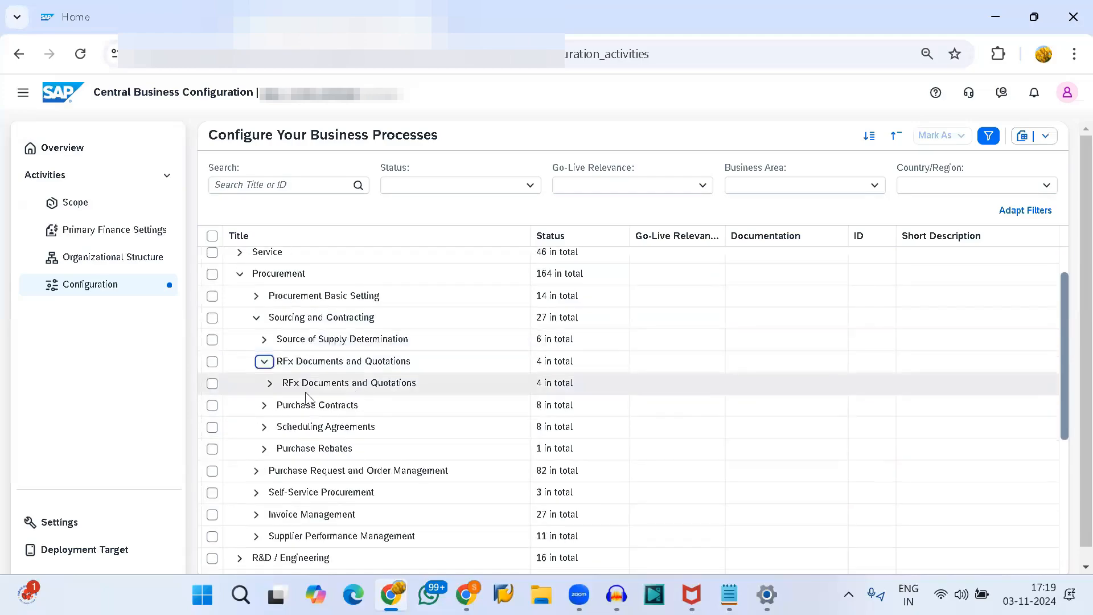
{"action": "left_click", "coordinate": [270, 384]}
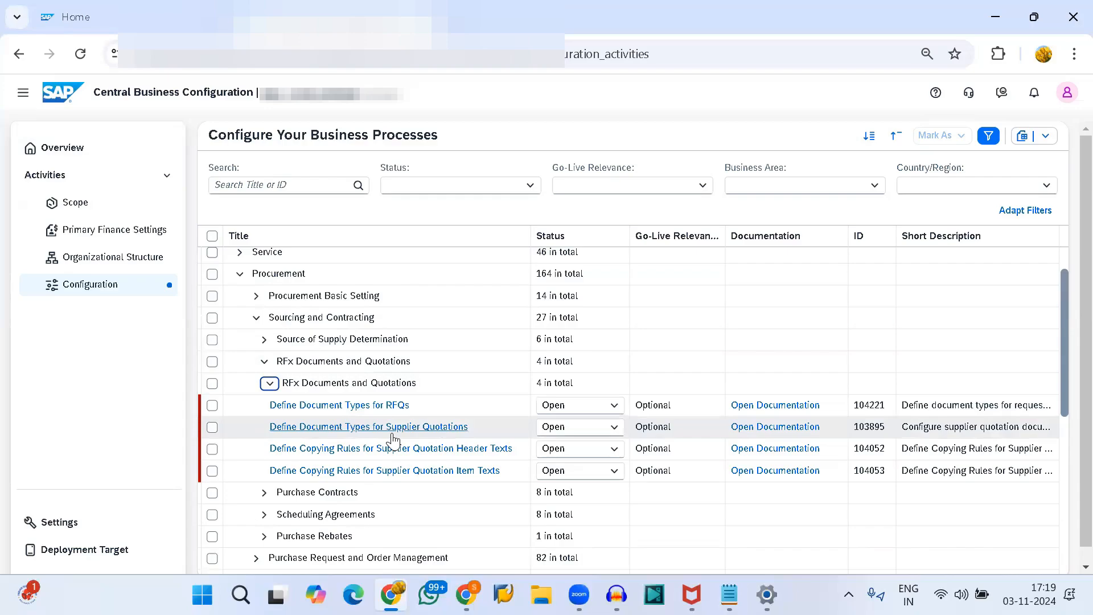
{"action": "triple_click", "coordinate": [342, 409]}
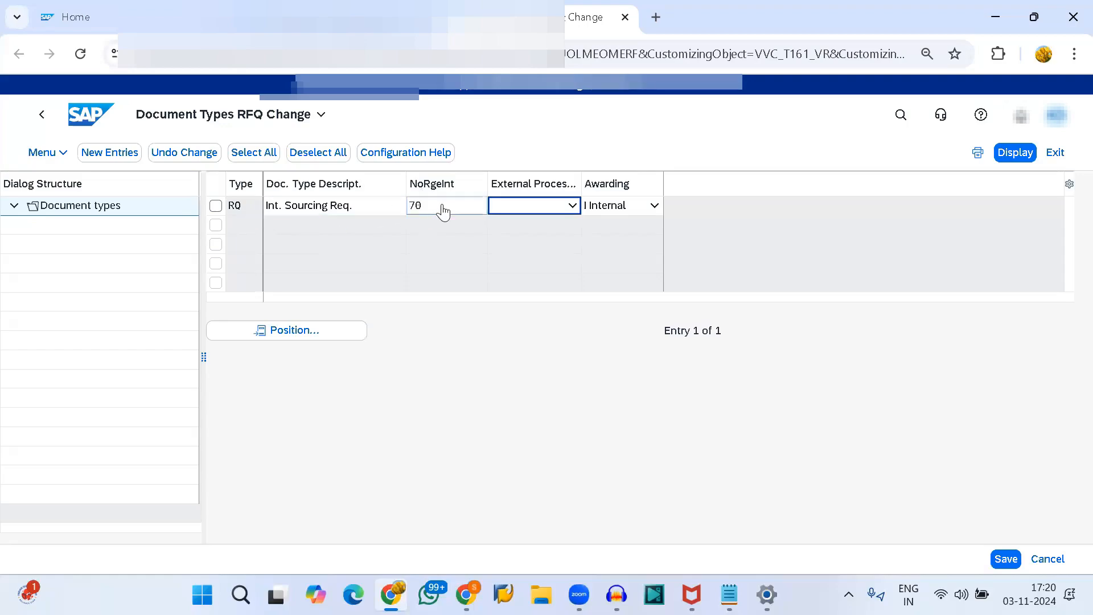
Review the available external processing and awarding options for the Int. Sourcing Req. document type without changing them.
{"action": "left_click", "coordinate": [572, 206]}
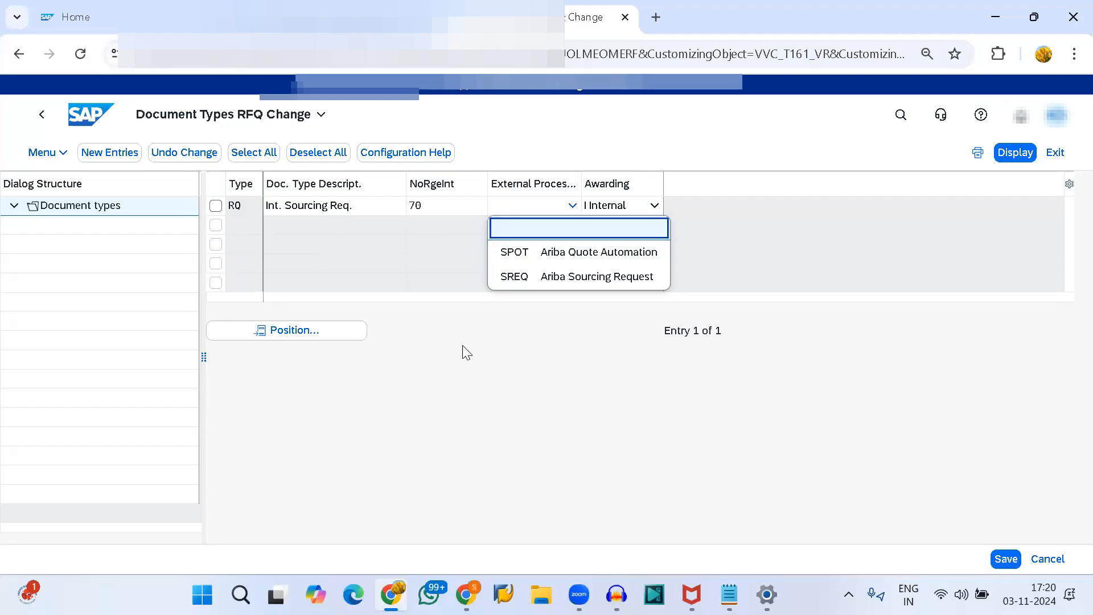
{"action": "left_click", "coordinate": [500, 337]}
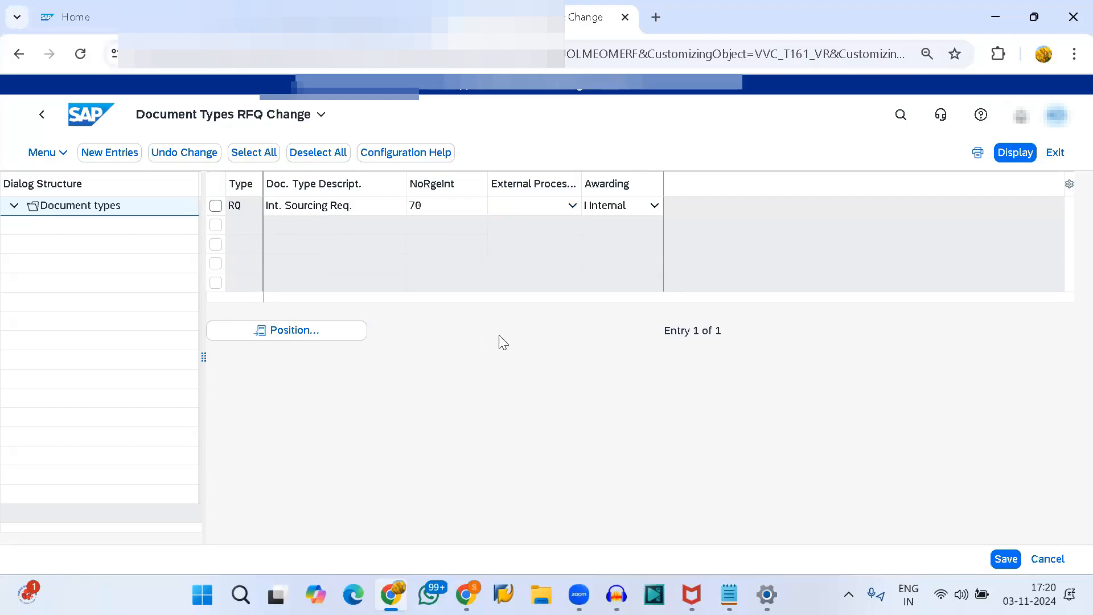
{"action": "left_click", "coordinate": [574, 209]}
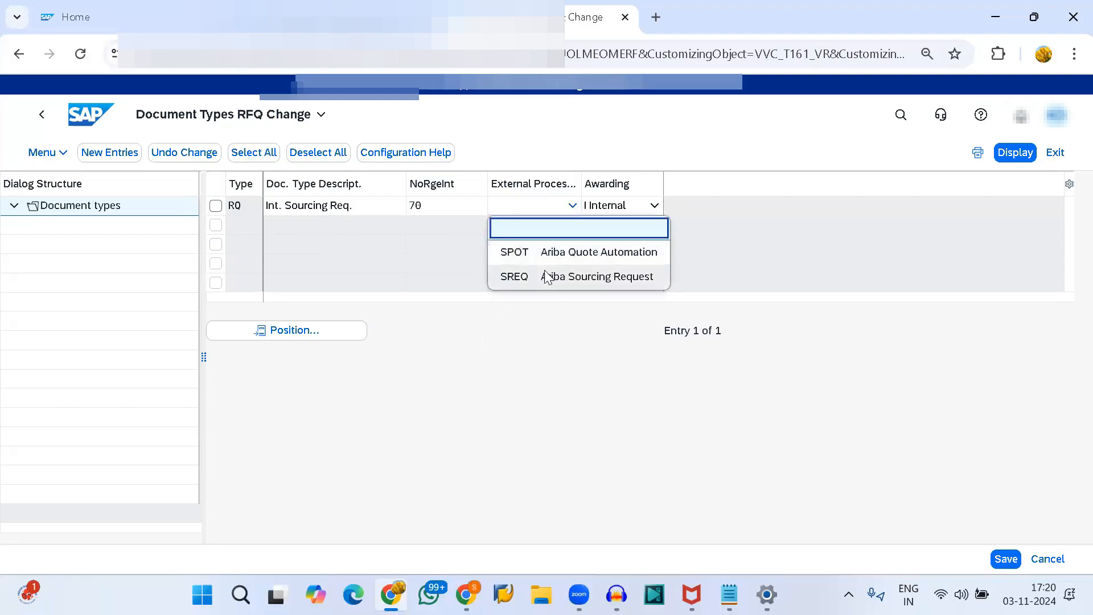
{"action": "left_click", "coordinate": [581, 398]}
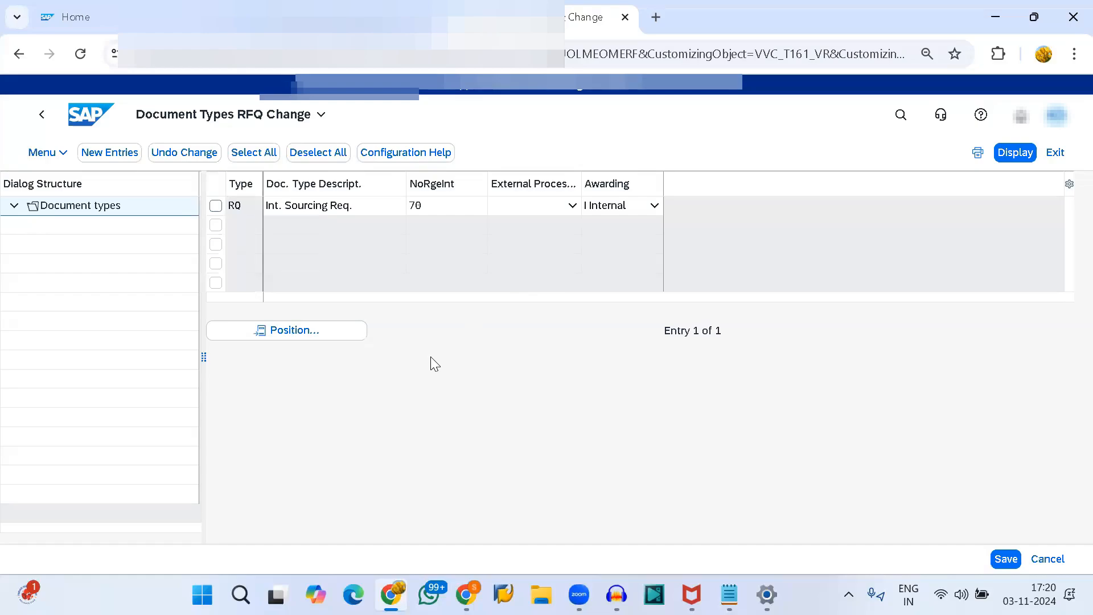
{"action": "left_click", "coordinate": [653, 208]}
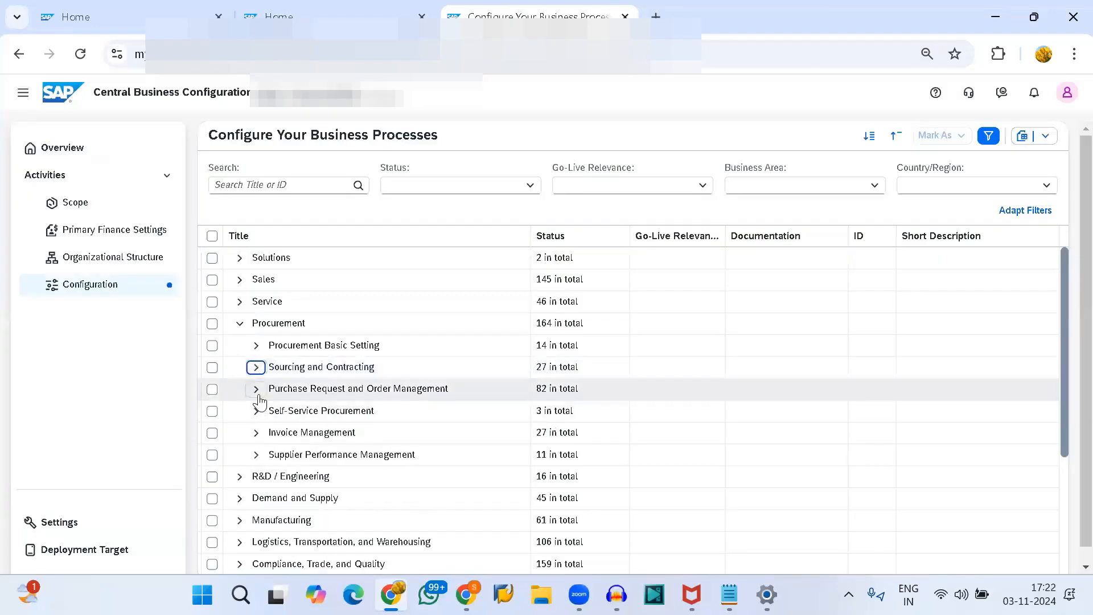
In the configuration activities under Sourcing and Contracting, RFx Documents and Quotations, open Define Document Types for Supplier Quotations.
{"action": "left_click", "coordinate": [257, 389]}
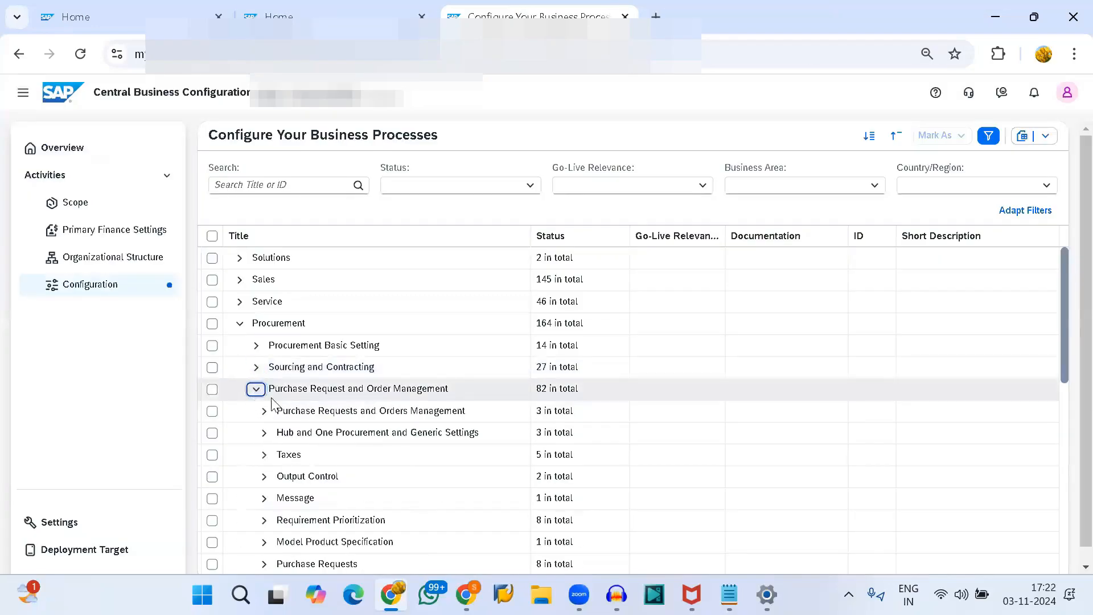
{"action": "left_click", "coordinate": [256, 367]}
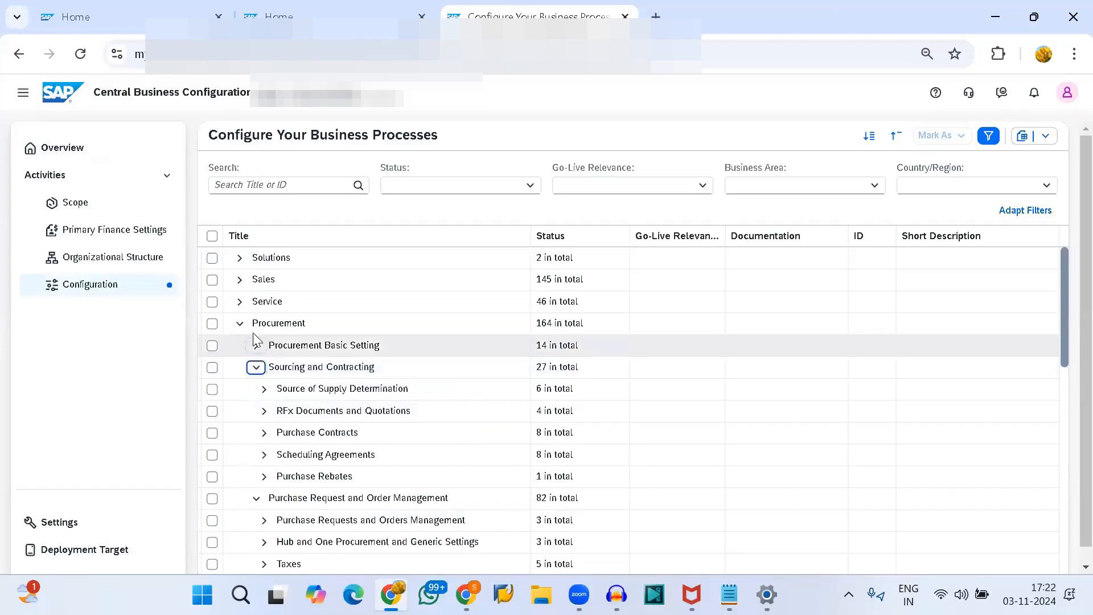
{"action": "left_click", "coordinate": [264, 410]}
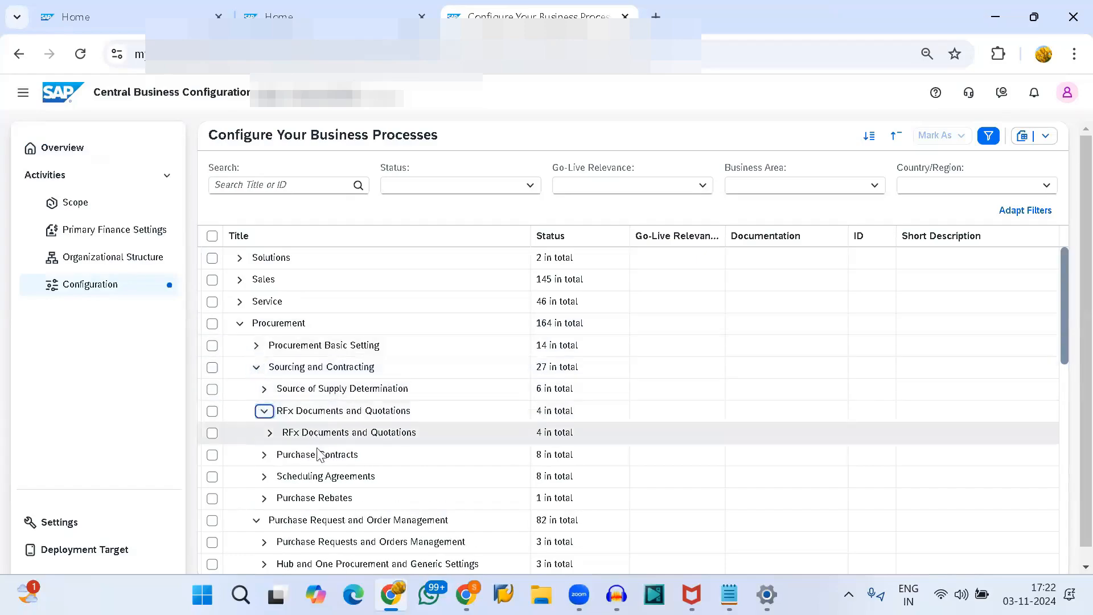
{"action": "left_click", "coordinate": [270, 433]}
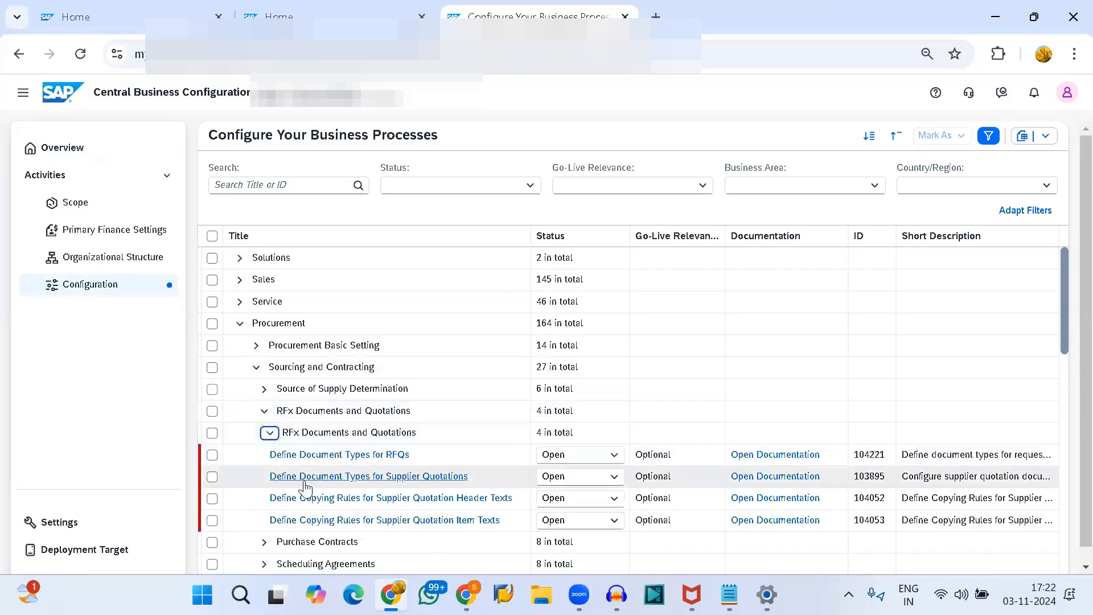
{"action": "left_click", "coordinate": [306, 480]}
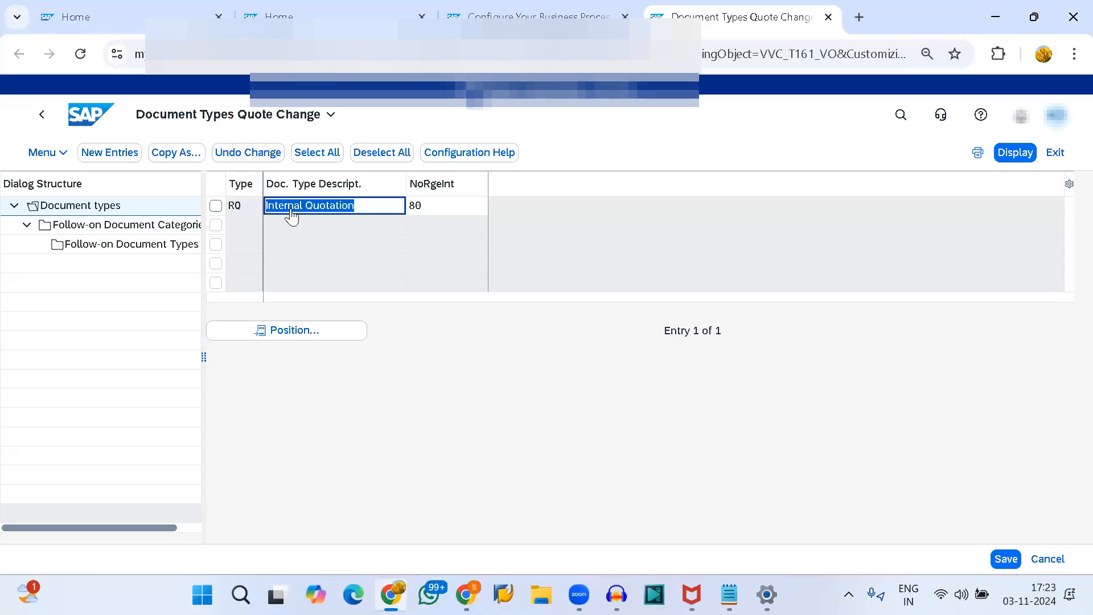
Select the Internal Quotation document type and display its follow-on document categories.
{"action": "left_click", "coordinate": [337, 245]}
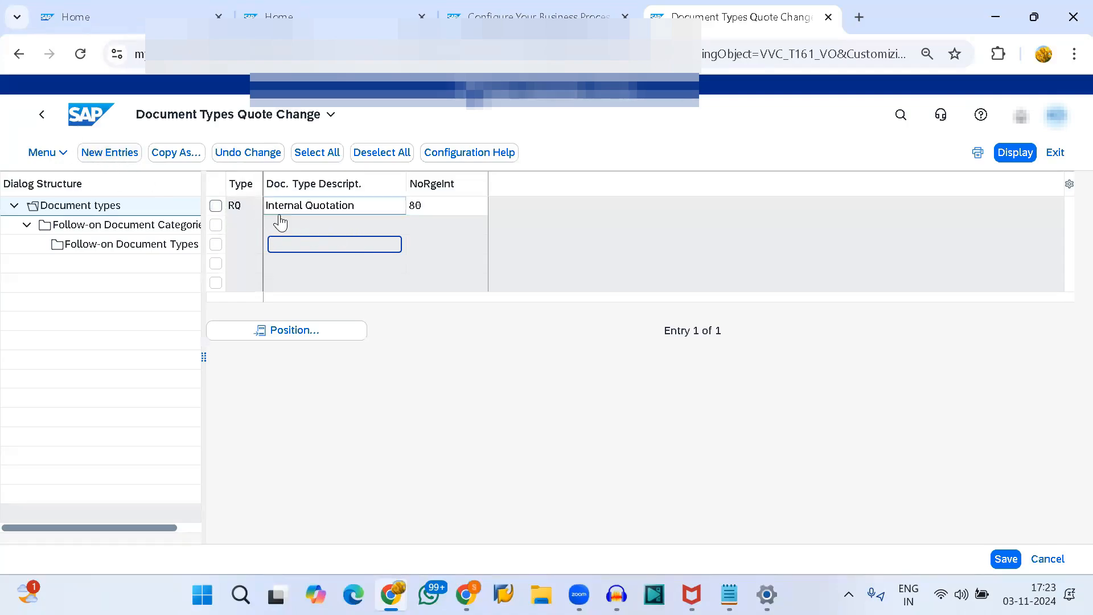
{"action": "left_click", "coordinate": [216, 207]}
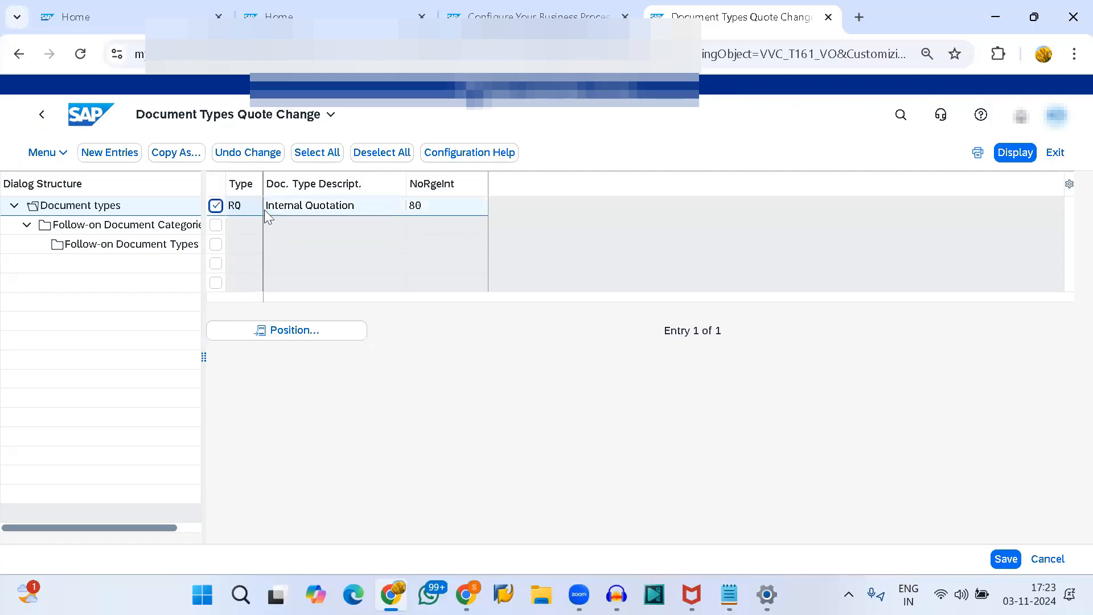
{"action": "left_click", "coordinate": [91, 227]}
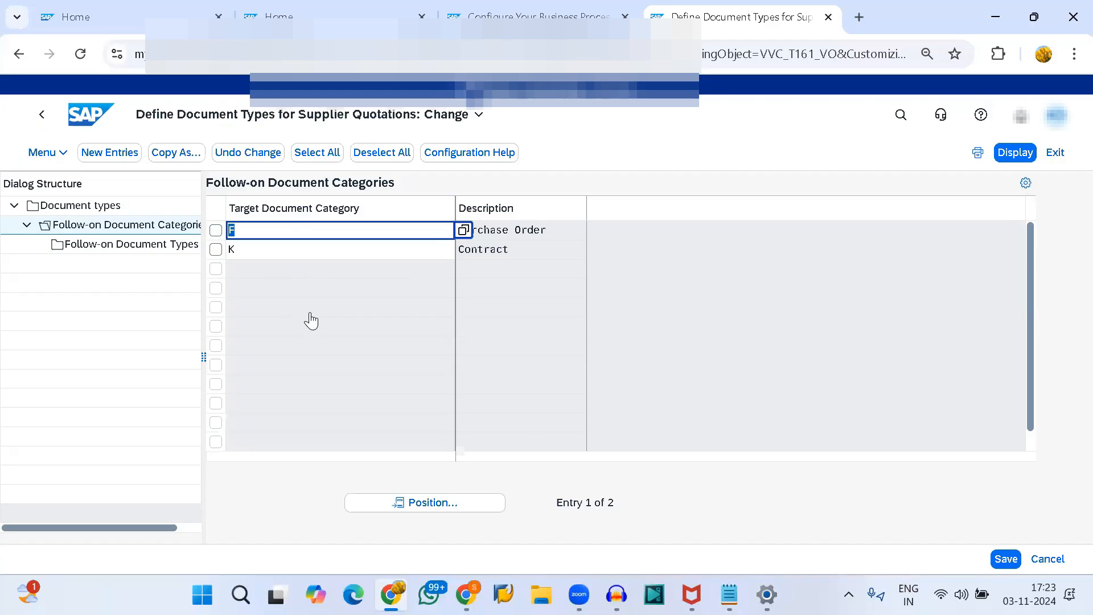
Select follow-on category F (Purchase Order) and examine its allowed follow-on document types.
{"action": "left_click", "coordinate": [543, 241]}
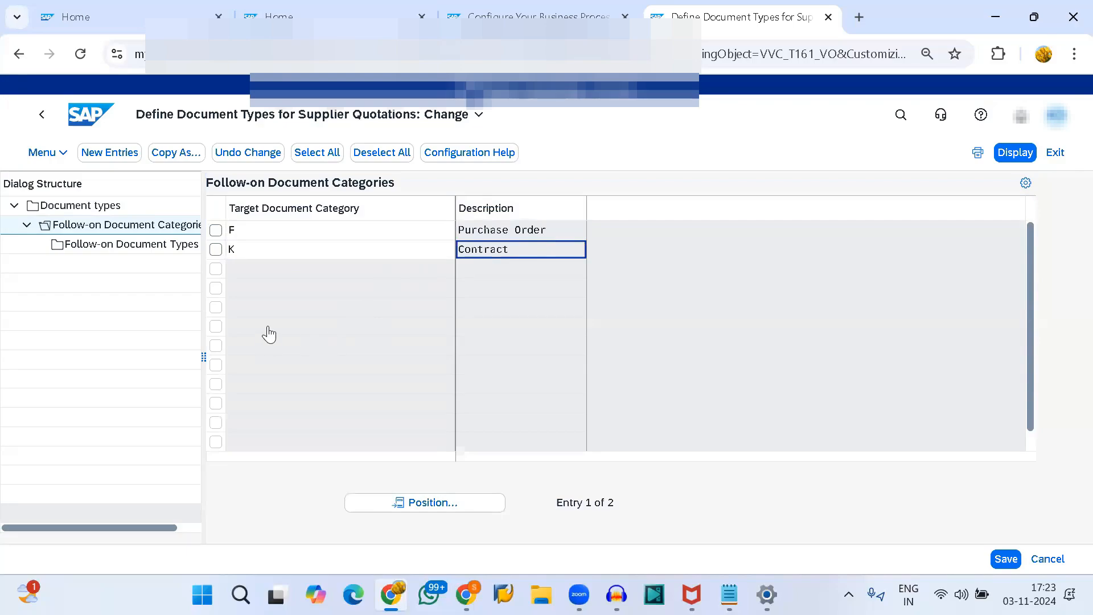
{"action": "left_click", "coordinate": [216, 231]}
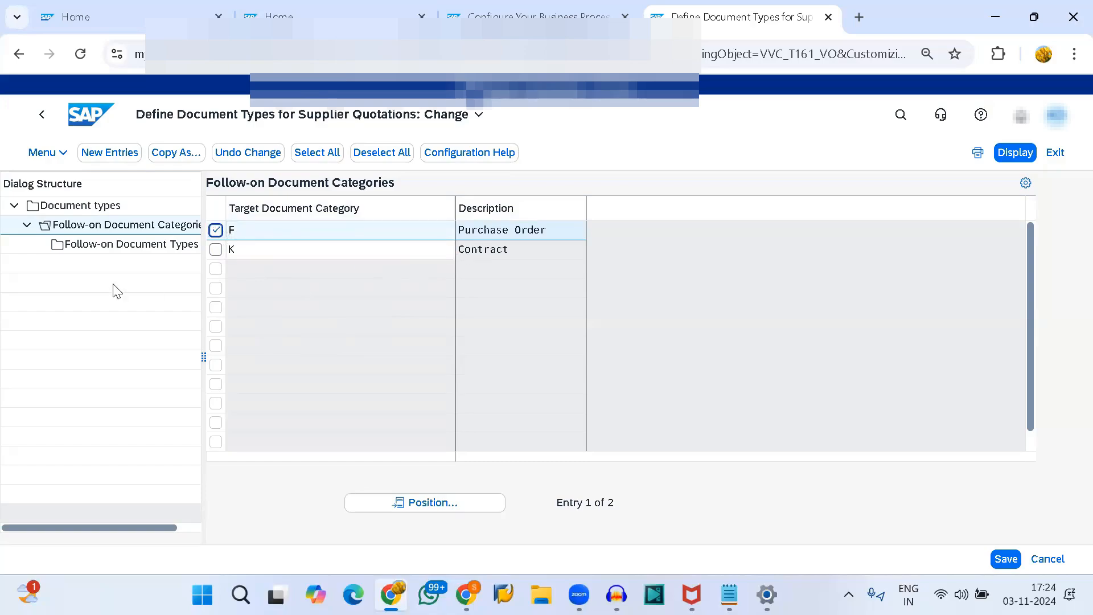
{"action": "left_click", "coordinate": [121, 249]}
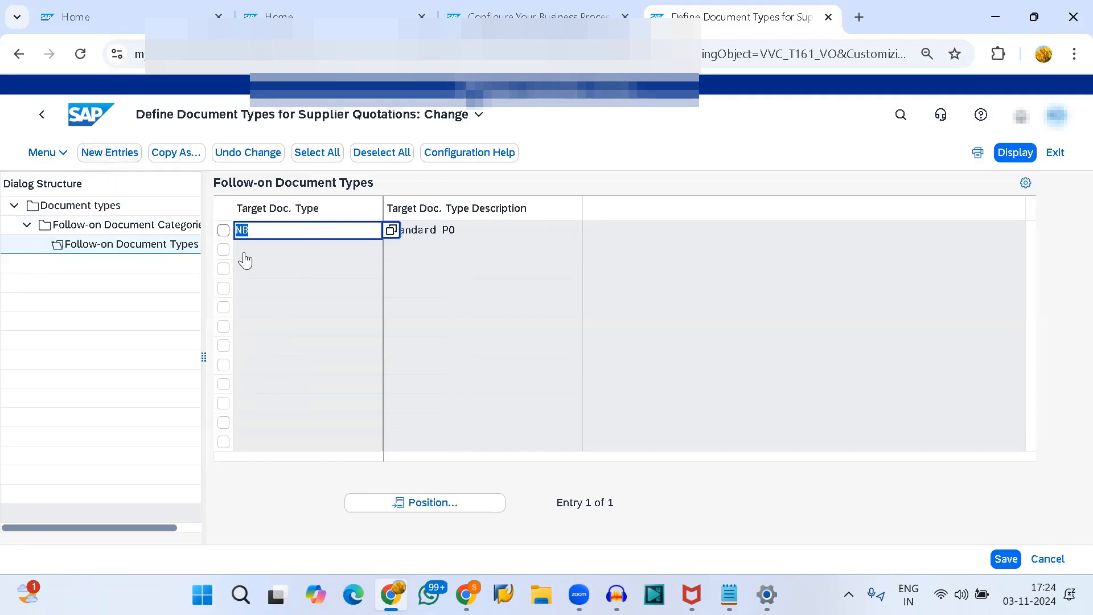
{"action": "left_click", "coordinate": [223, 231]}
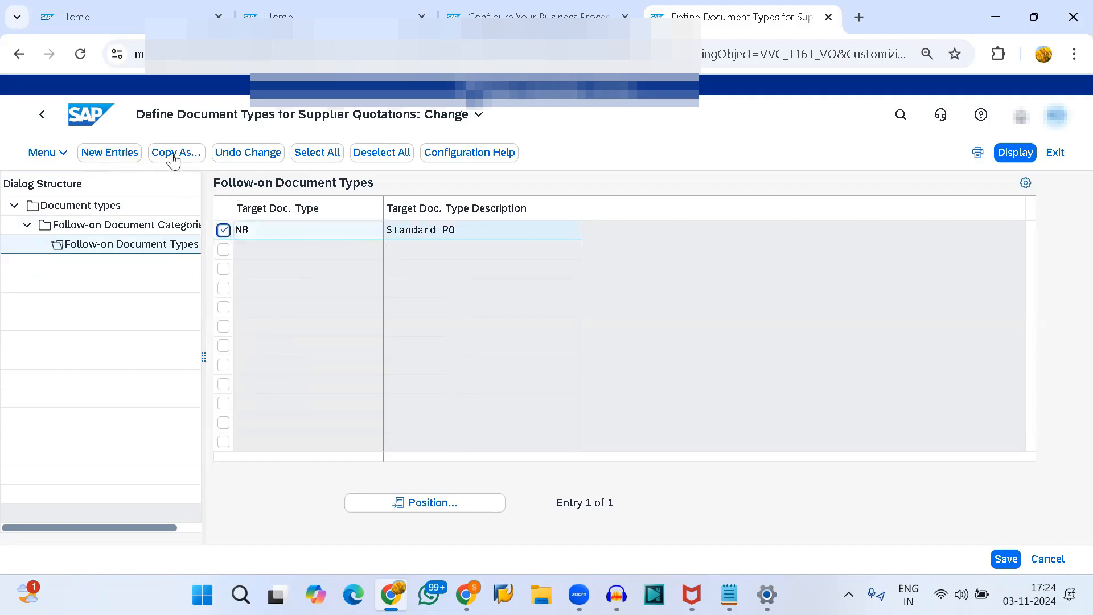
{"action": "left_click", "coordinate": [223, 230]}
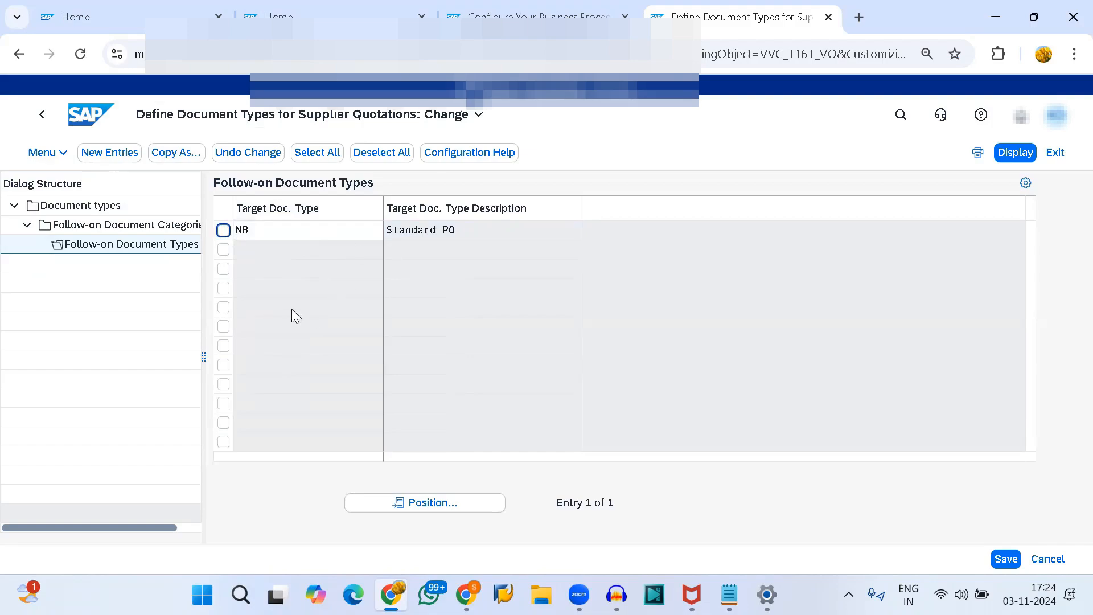
Return to the business process configuration list and search its activities for "NUMBER RANGE".
{"action": "key", "text": "ctrl+shift+Tab"}
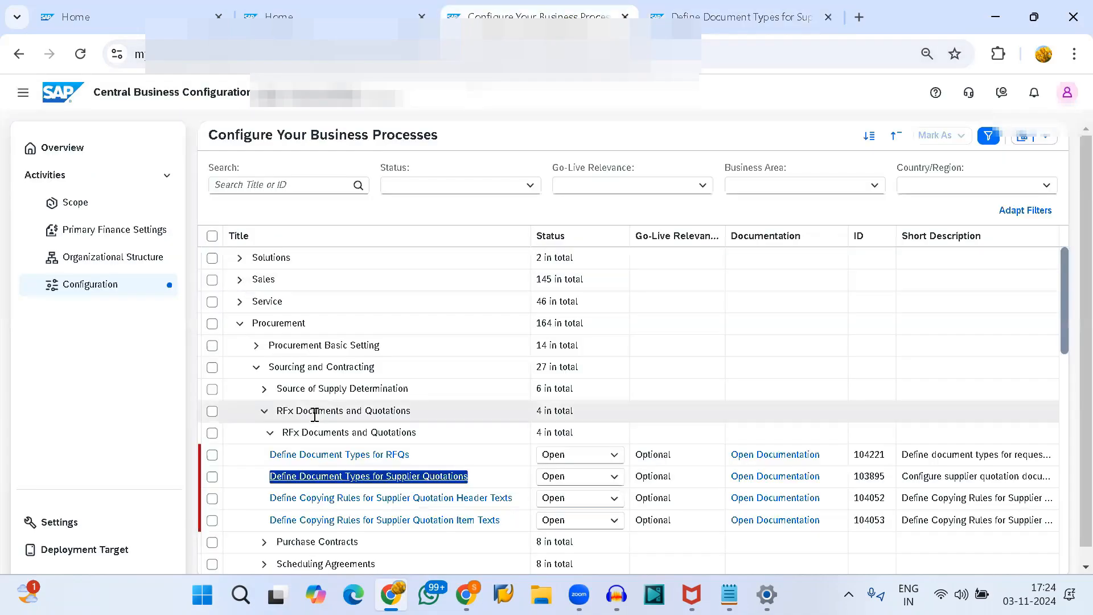
{"action": "scroll", "coordinate": [312, 418], "scroll_direction": "down", "scroll_amount": 2}
{"action": "scroll", "coordinate": [284, 446], "scroll_direction": "down", "scroll_amount": 2}
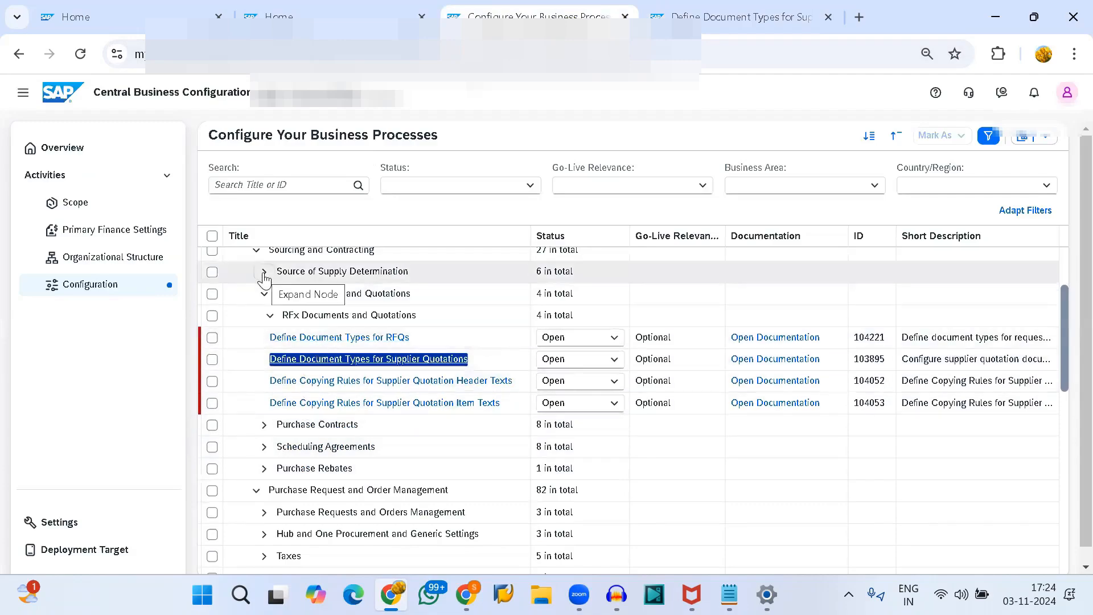
{"action": "scroll", "coordinate": [264, 277], "scroll_direction": "up", "scroll_amount": 2}
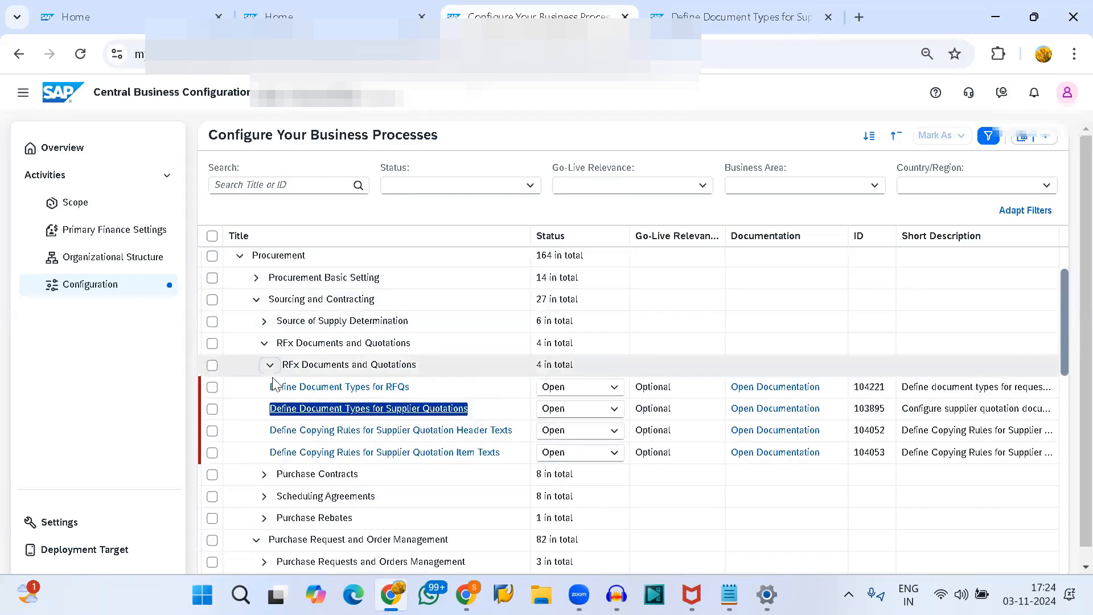
{"action": "scroll", "coordinate": [274, 387], "scroll_direction": "down", "scroll_amount": 1}
{"action": "scroll", "coordinate": [274, 386], "scroll_direction": "down", "scroll_amount": 1}
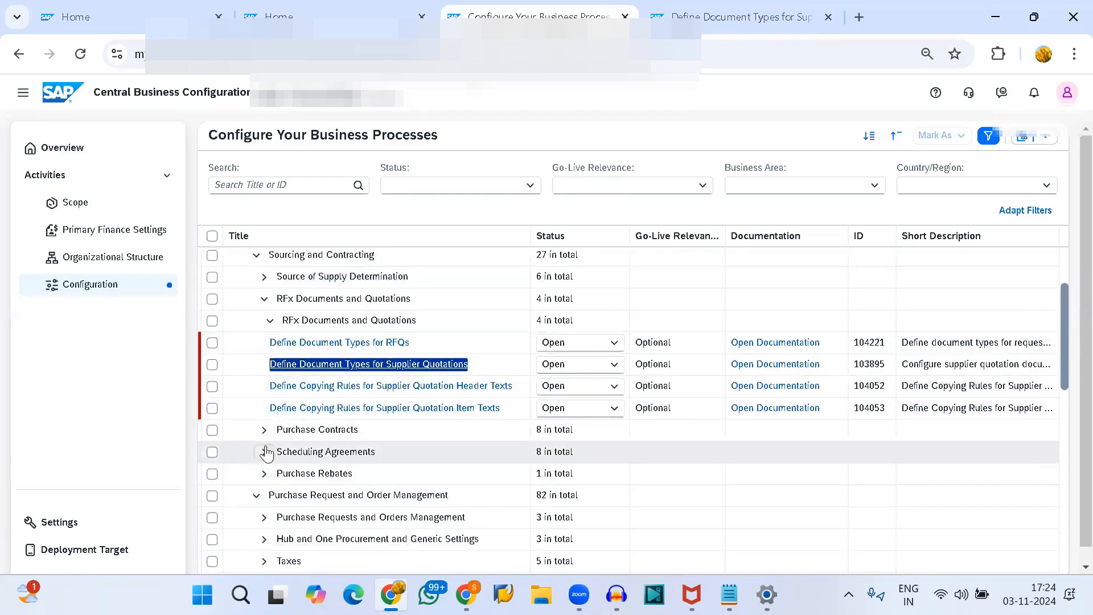
{"action": "left_click", "coordinate": [303, 184]}
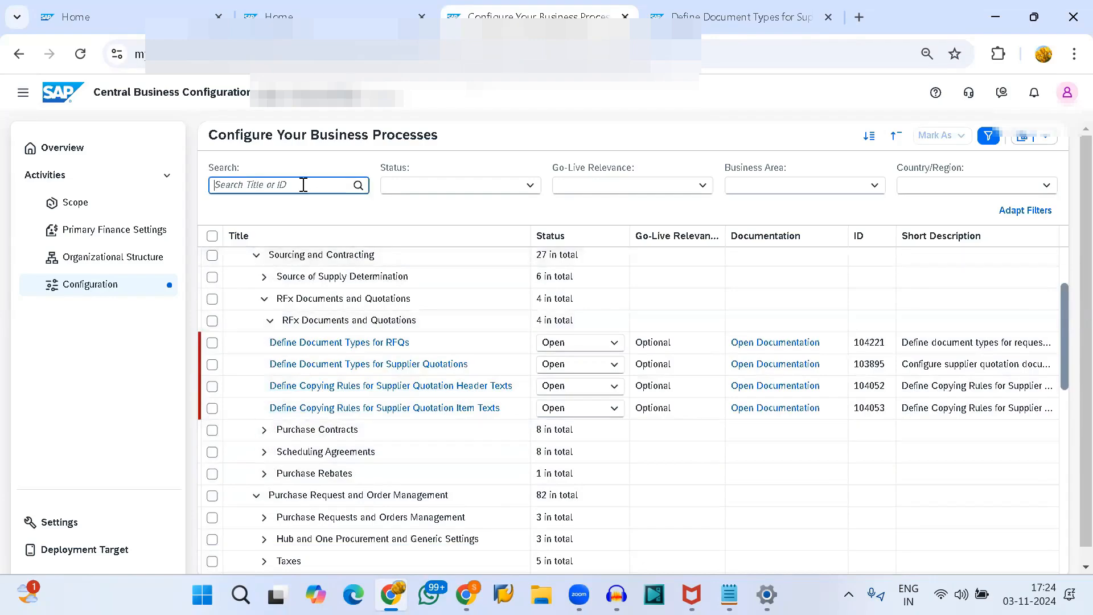
{"action": "type", "text": "NUMBER RANGE"}
{"action": "key", "text": "Return"}
Open Define Number Ranges for Purchasing Documents under Procurement and display the intervals of number range object EINKBELEG.
{"action": "scroll", "coordinate": [336, 428], "scroll_direction": "down", "scroll_amount": 3}
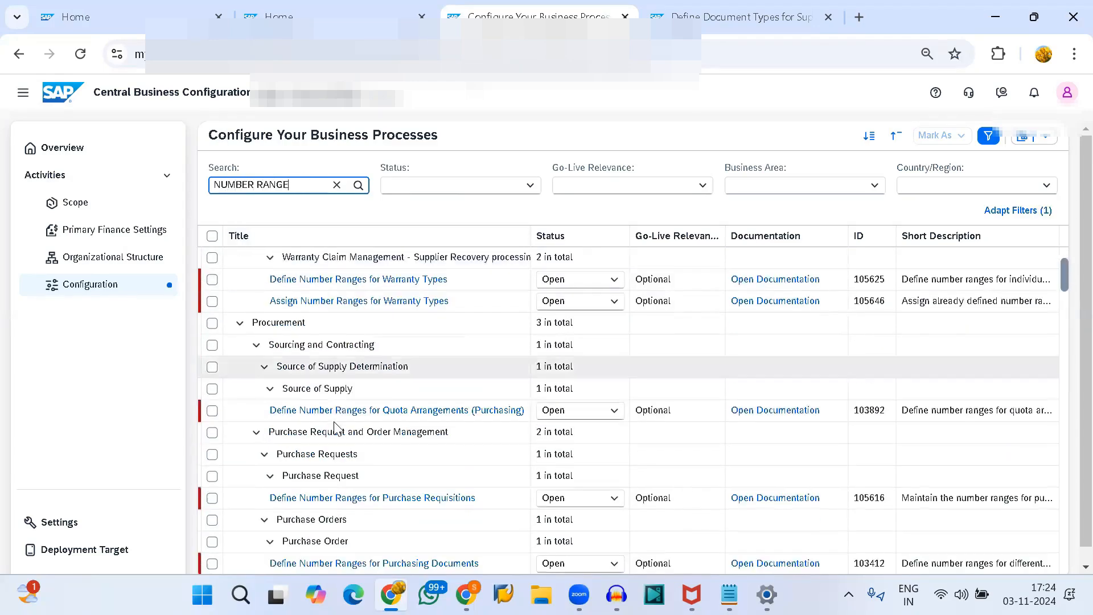
{"action": "scroll", "coordinate": [336, 428], "scroll_direction": "down", "scroll_amount": 2}
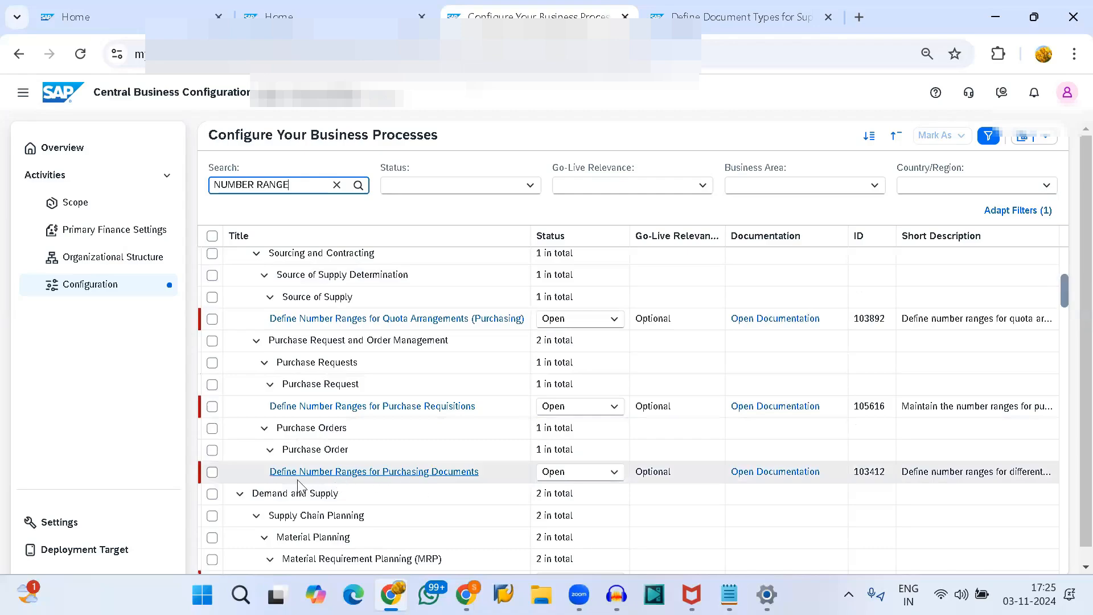
{"action": "left_click", "coordinate": [378, 476]}
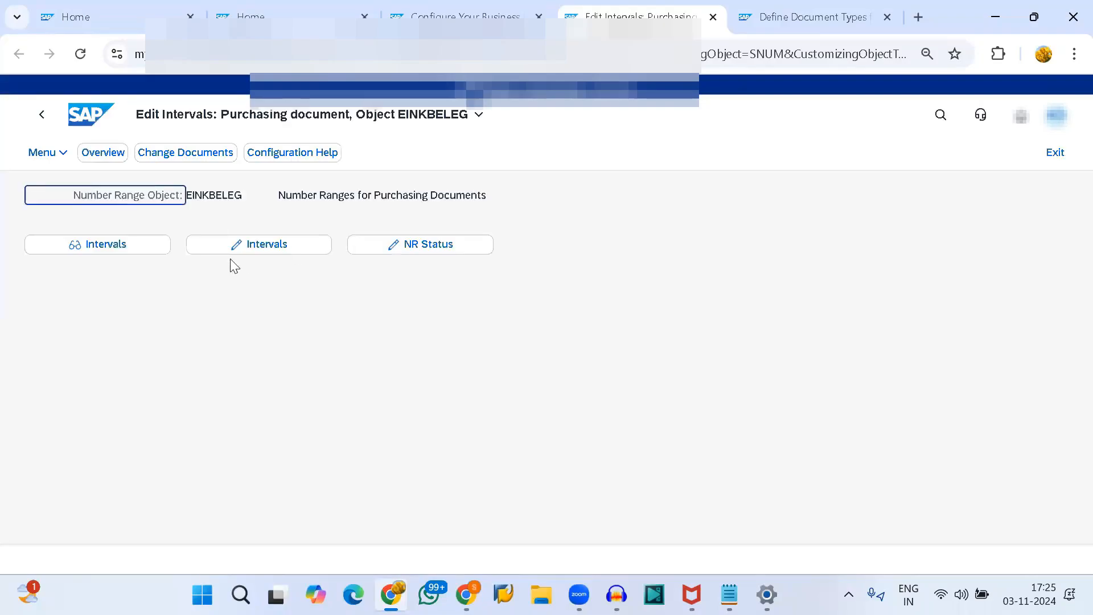
{"action": "left_click", "coordinate": [113, 243]}
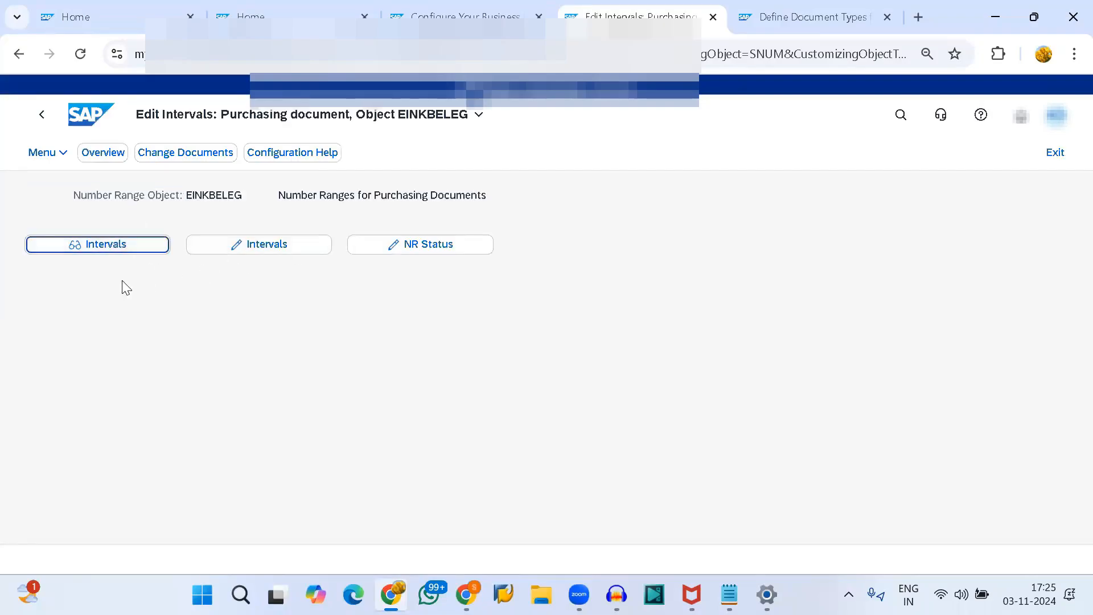
{"action": "scroll", "coordinate": [130, 413], "scroll_direction": "down", "scroll_amount": 10}
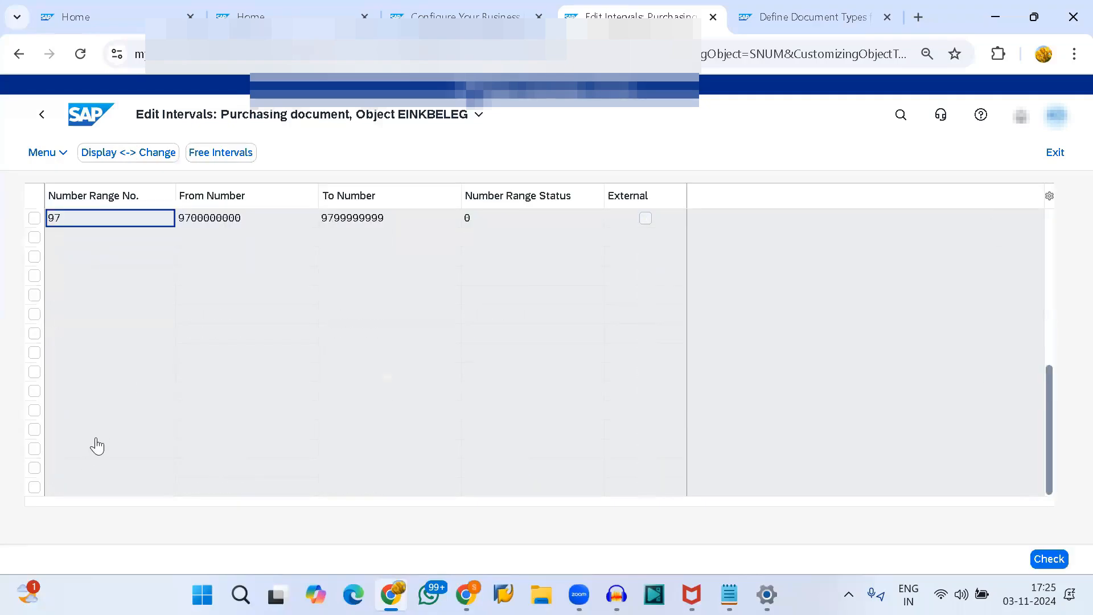
Examine number range intervals 70 and 80 of the purchasing document object, including the upper limit of interval 80.
{"action": "scroll", "coordinate": [146, 336], "scroll_direction": "up", "scroll_amount": 10}
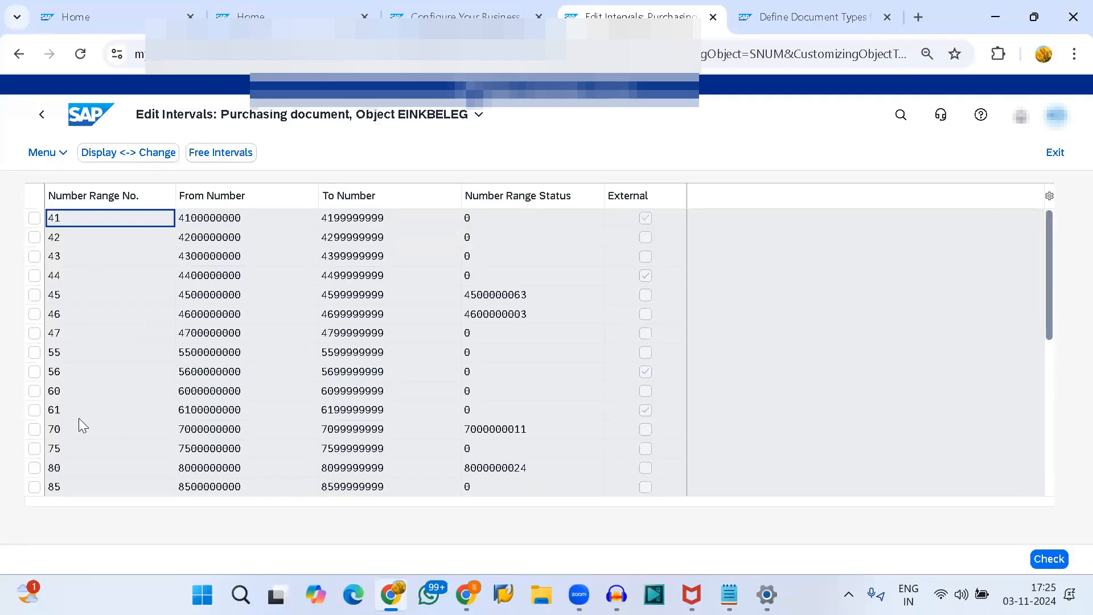
{"action": "left_click", "coordinate": [60, 434]}
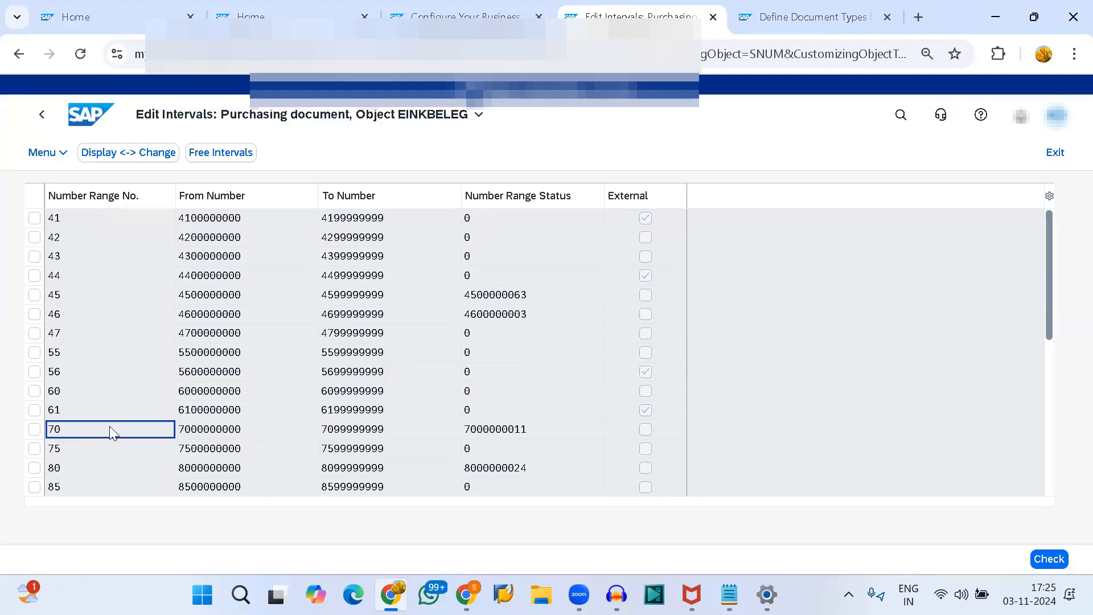
{"action": "left_click", "coordinate": [58, 469]}
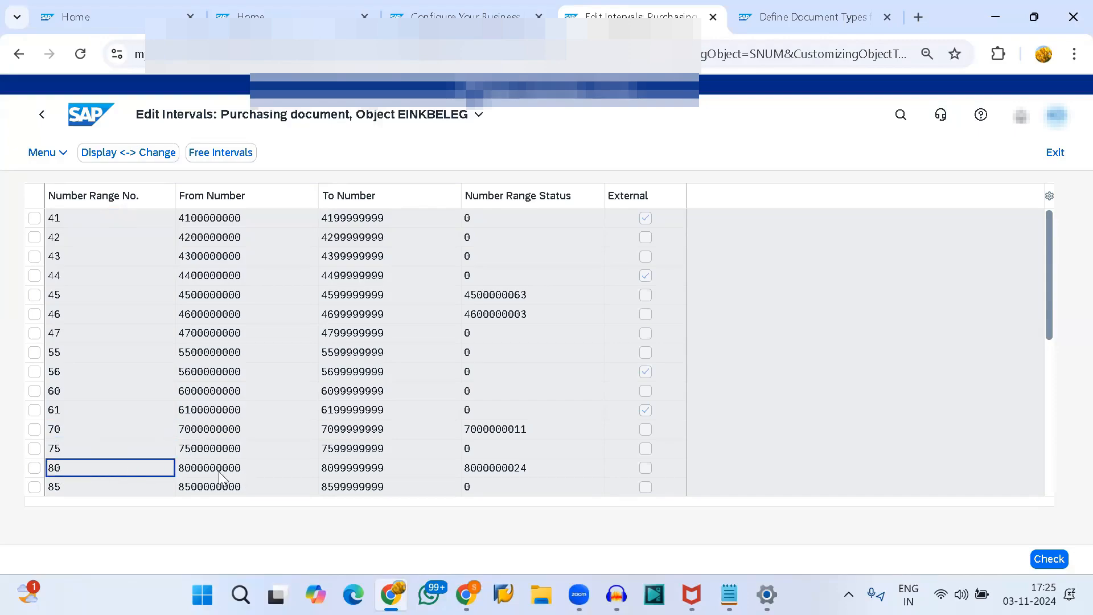
{"action": "left_click", "coordinate": [364, 471]}
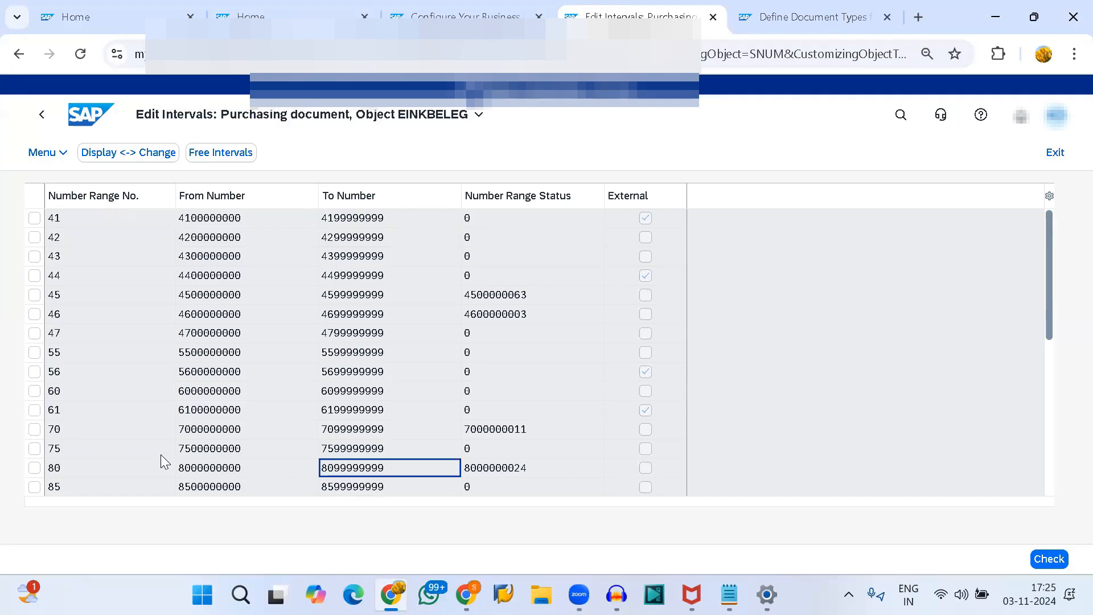
Display the free number intervals for purchasing documents and close the list again.
{"action": "left_click", "coordinate": [200, 153]}
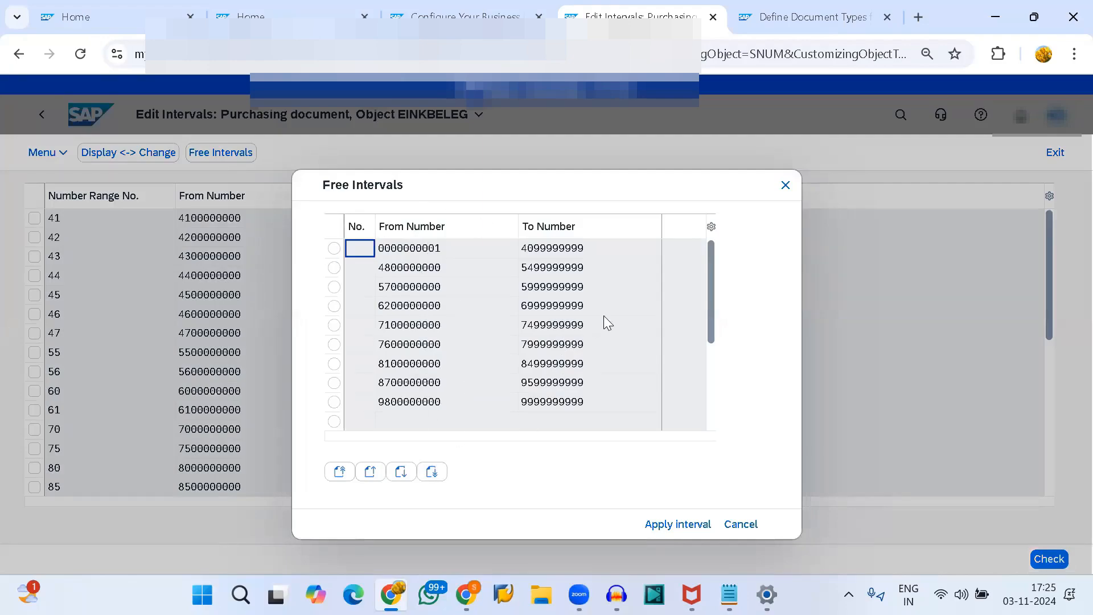
{"action": "left_click", "coordinate": [785, 186]}
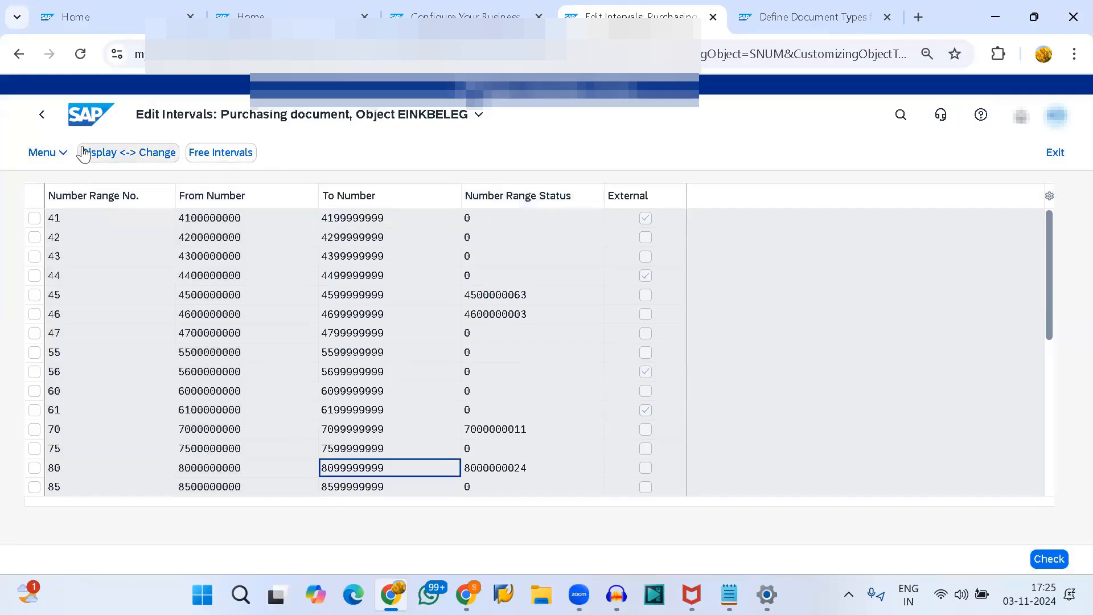
{"action": "left_click", "coordinate": [50, 153]}
{"action": "mouse_move", "coordinate": [117, 200]}
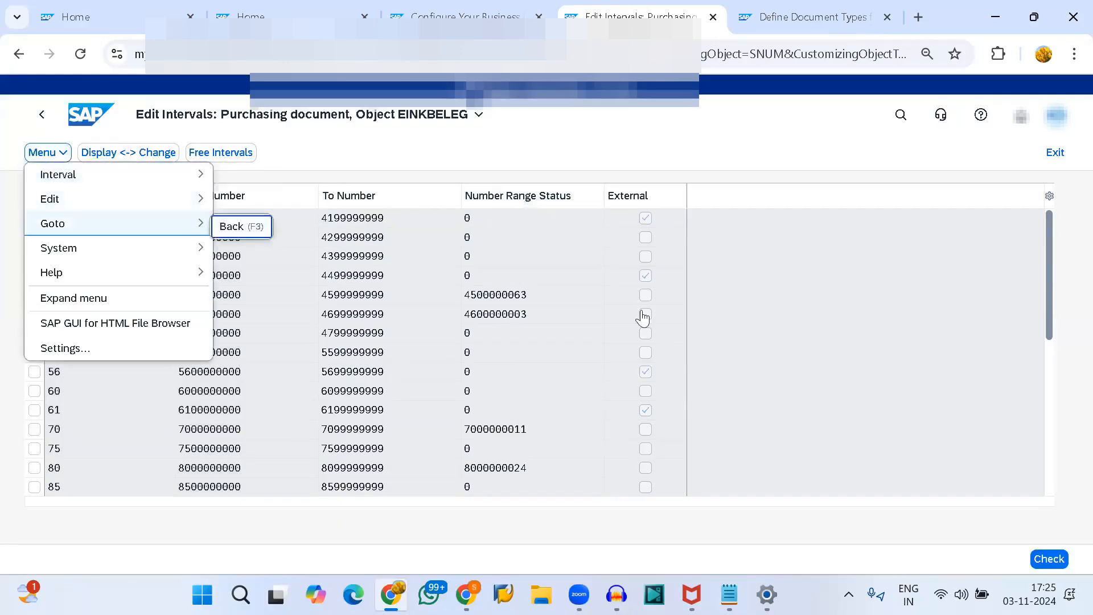
Return to the business process configuration list and copy the ID 103412 of Define Number Ranges for Purchasing Documents.
{"action": "left_click", "coordinate": [478, 18]}
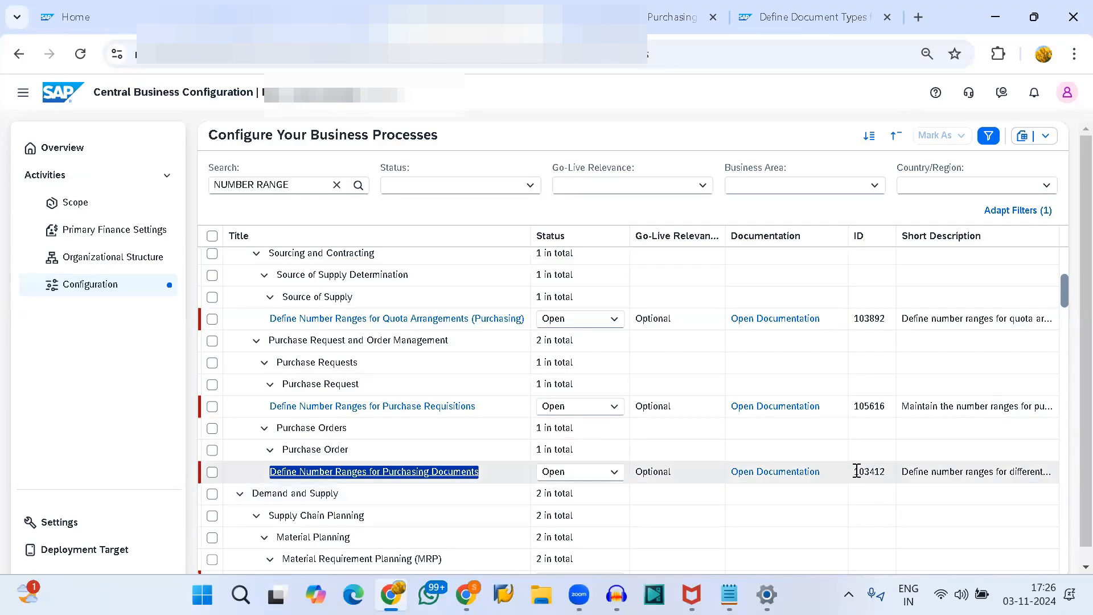
{"action": "left_click_drag", "start_coordinate": [857, 472], "coordinate": [884, 471]}
{"action": "key", "text": "ctrl+c"}
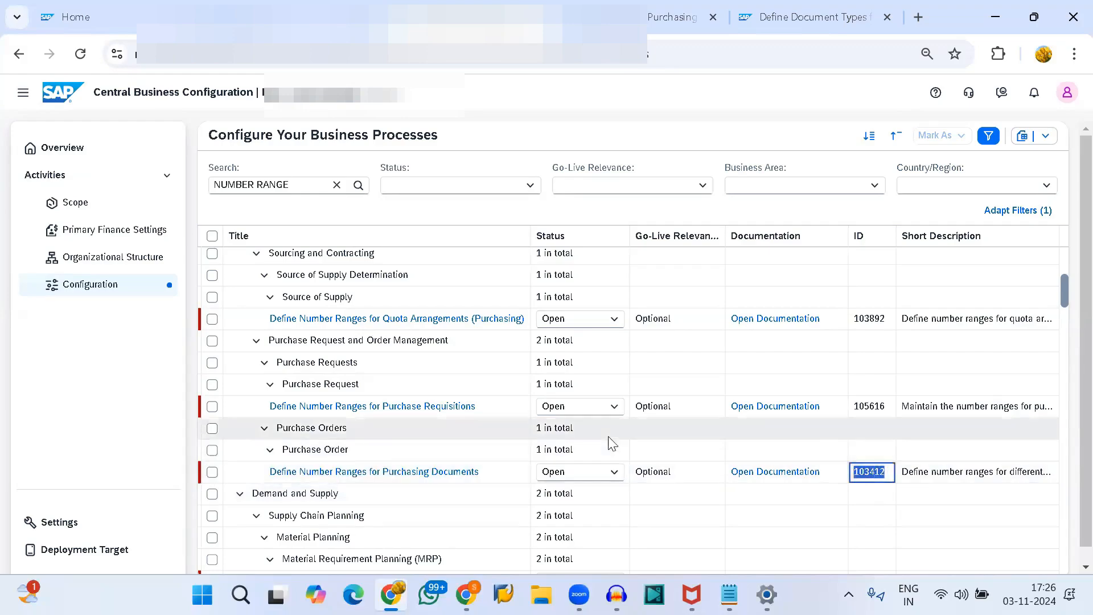
Clear the NUMBER RANGE search, collapse the Procurement area and search the configuration activities by ID 103412.
{"action": "left_click", "coordinate": [343, 192]}
{"action": "left_click", "coordinate": [343, 192]}
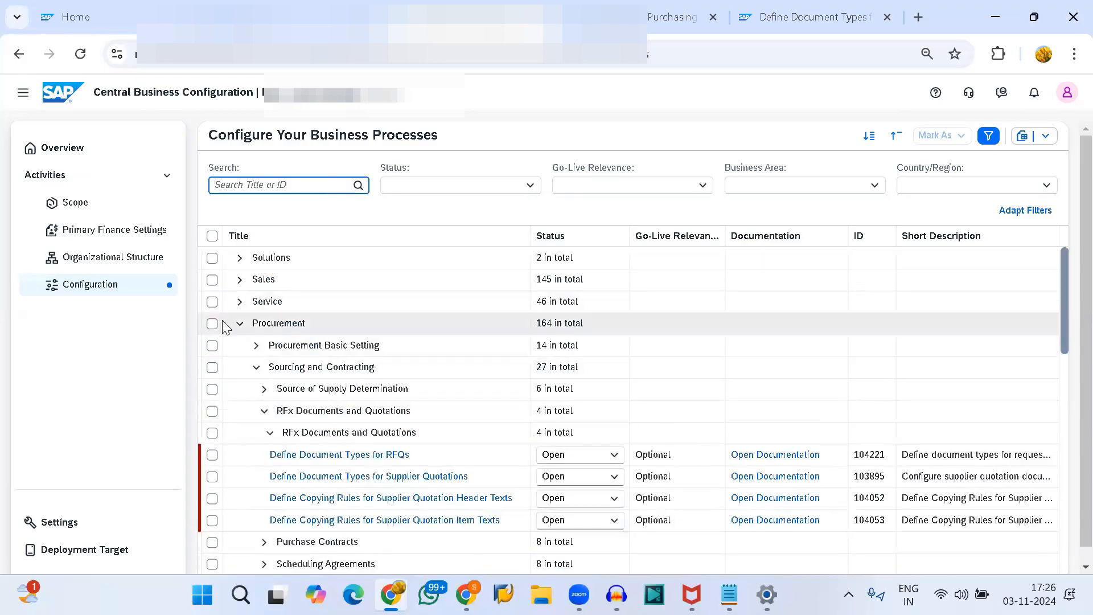
{"action": "left_click", "coordinate": [240, 323]}
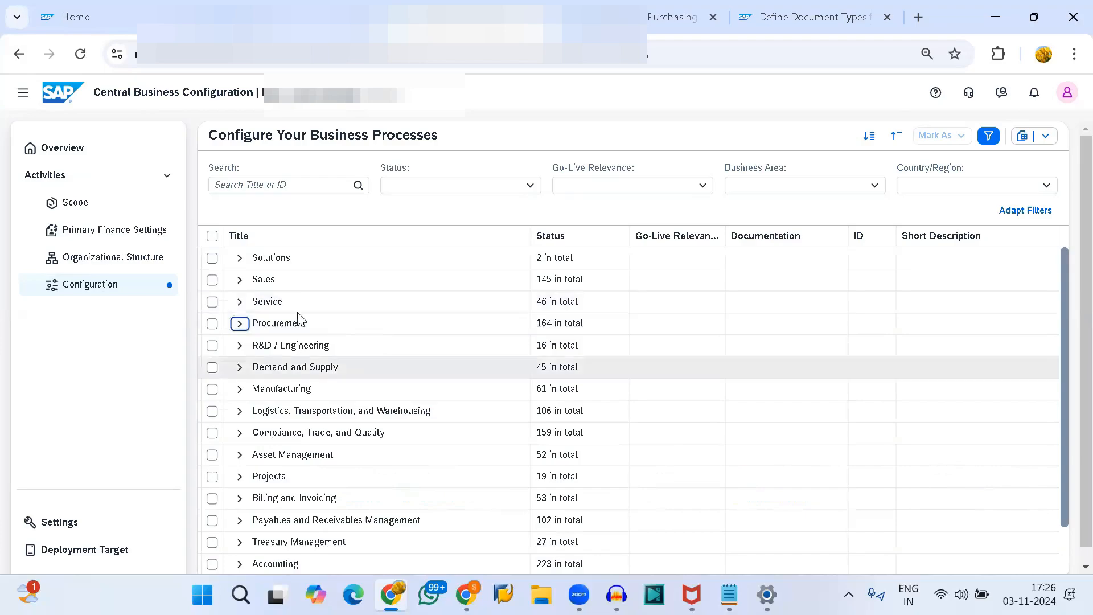
{"action": "scroll", "coordinate": [298, 317], "scroll_direction": "down", "scroll_amount": 2}
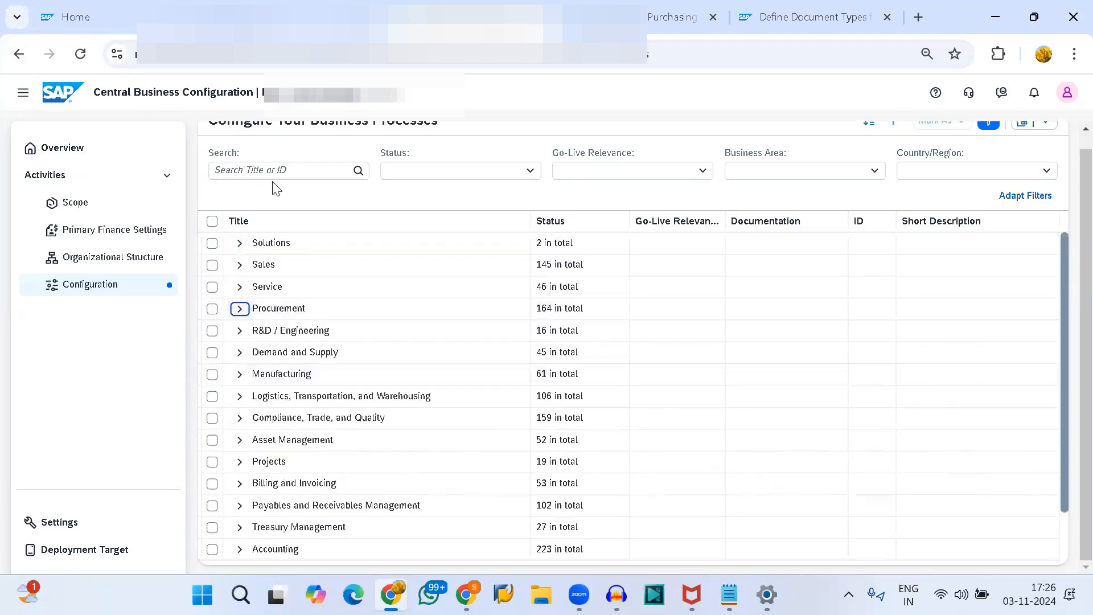
{"action": "left_click", "coordinate": [258, 164]}
{"action": "key", "text": "ctrl+v"}
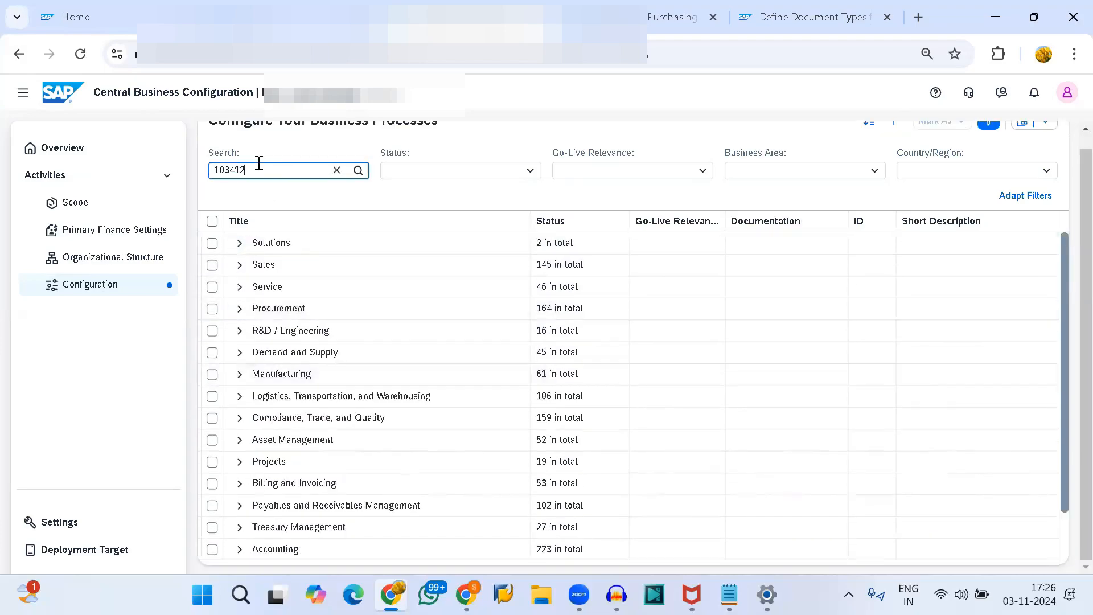
{"action": "key", "text": "Return"}
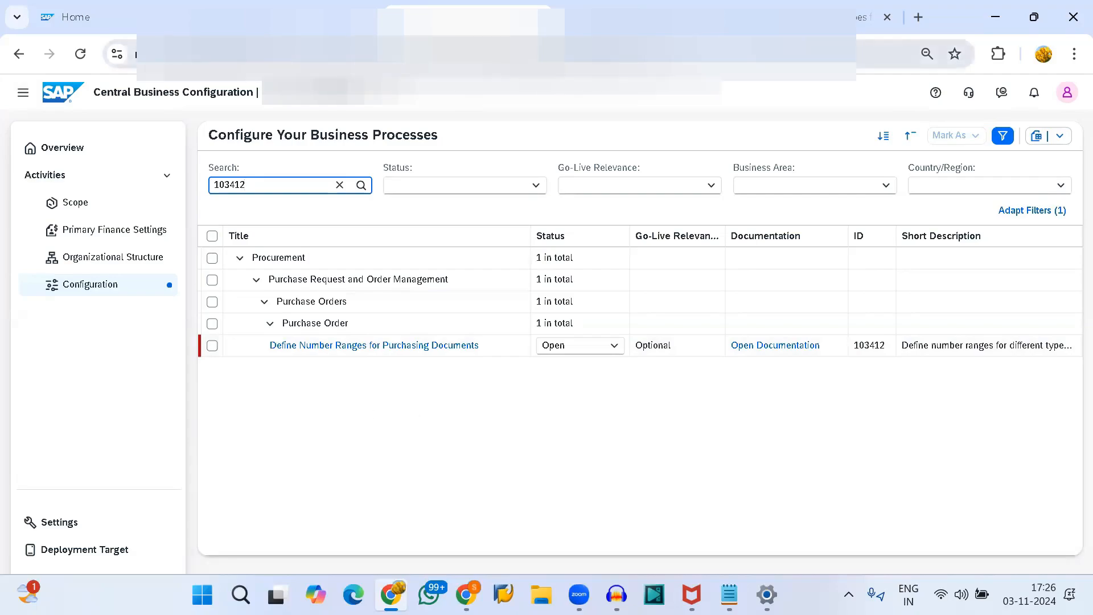
Return to the SAP home page, search for "MANAGE RFQS" and open the Manage RFQs app.
{"action": "left_click", "coordinate": [539, 17]}
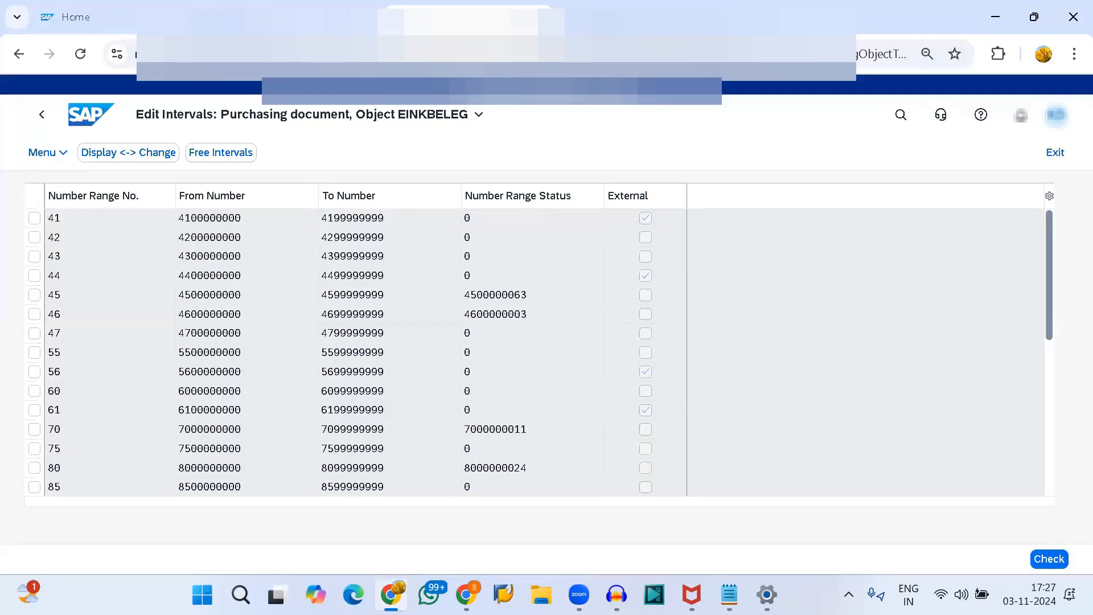
{"action": "left_click", "coordinate": [539, 17]}
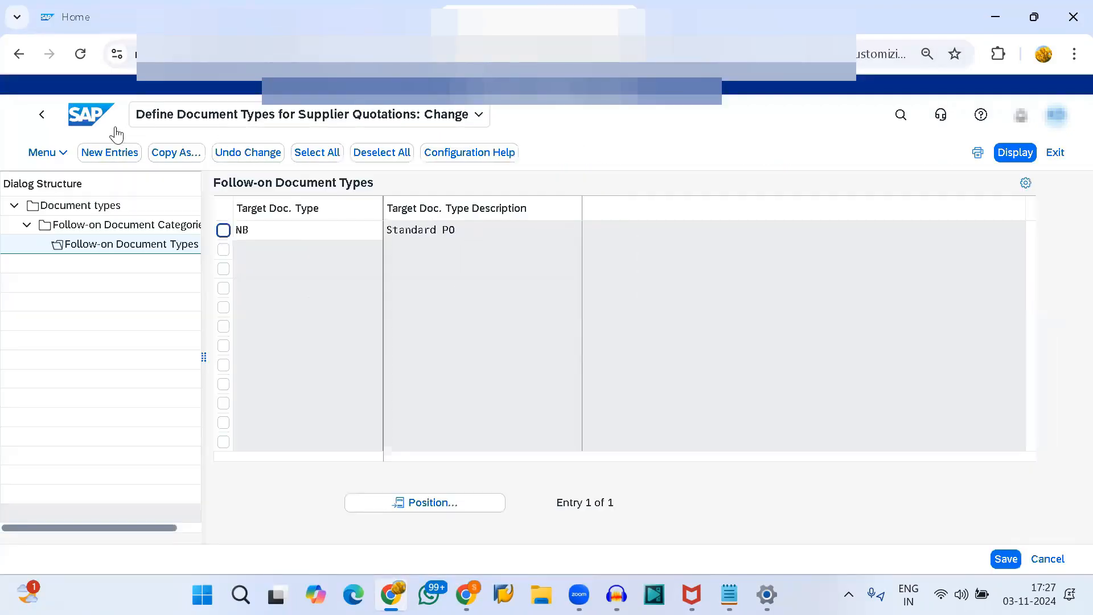
{"action": "left_click", "coordinate": [89, 114]}
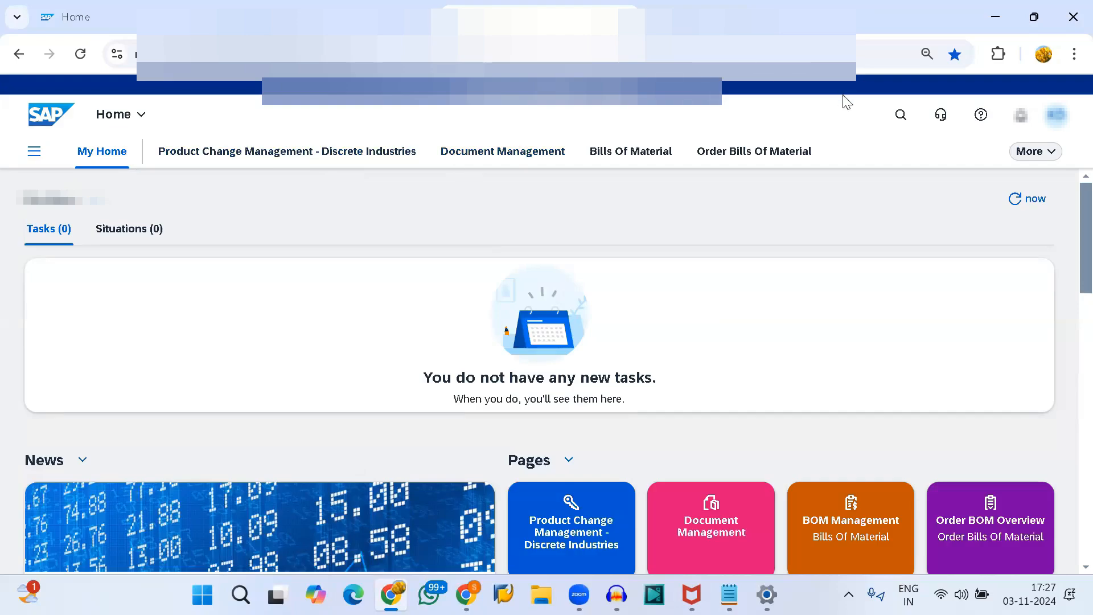
{"action": "left_click", "coordinate": [907, 123]}
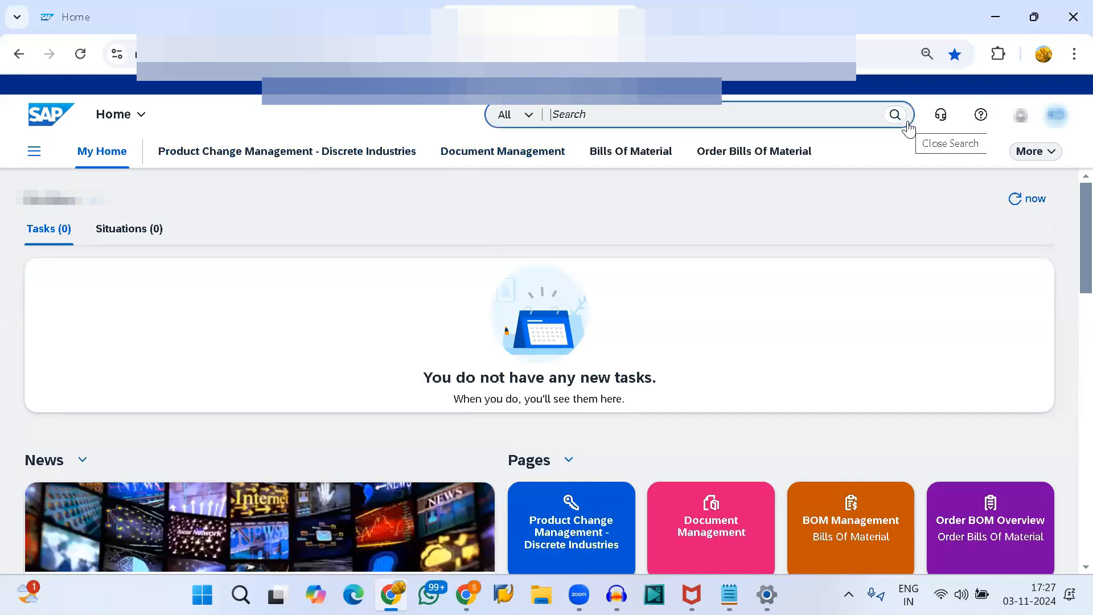
{"action": "type", "text": "MANAGE"}
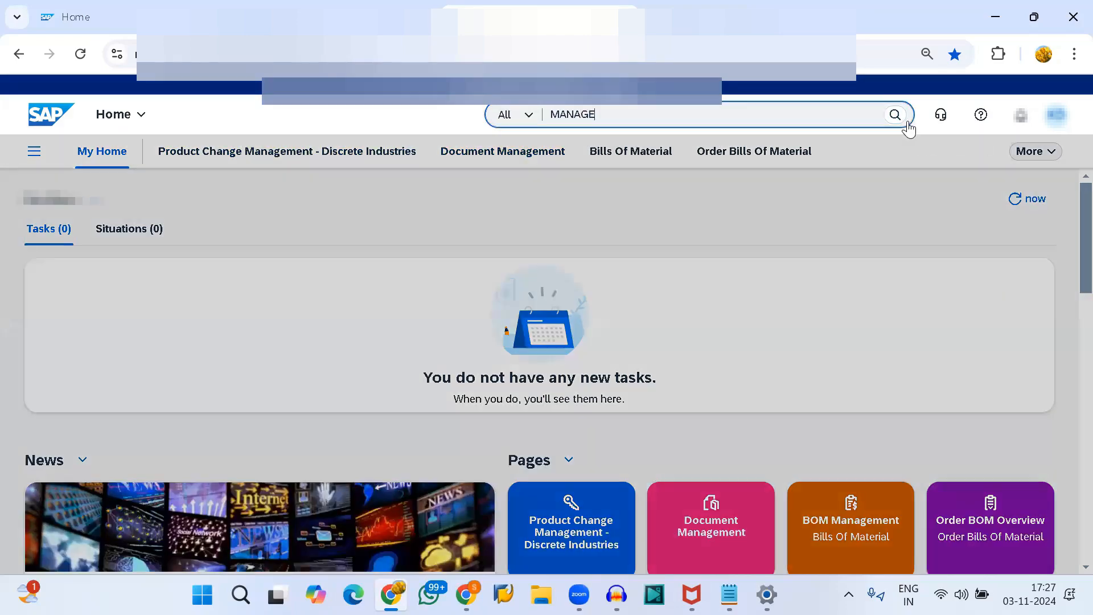
{"action": "type", "text": "RFQS"}
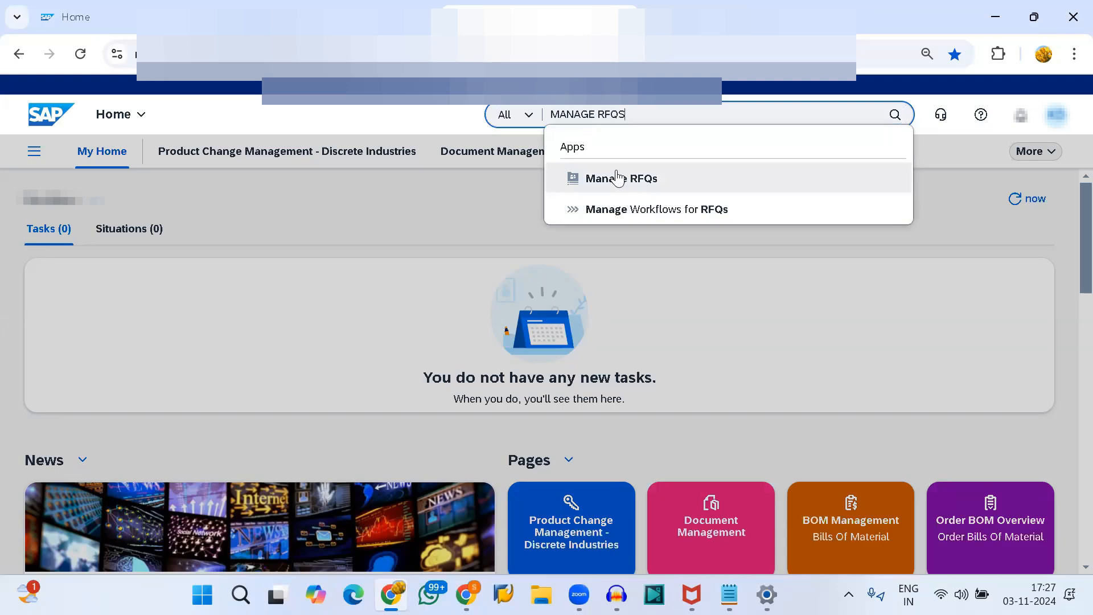
{"action": "left_click", "coordinate": [618, 179]}
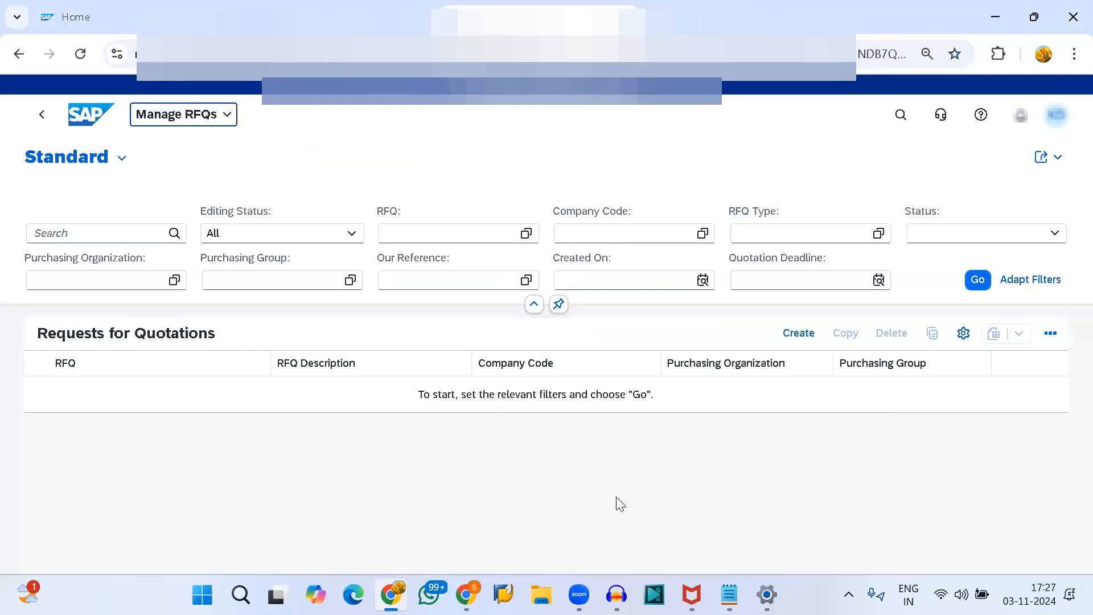
Create a new request for quotation with the description "Demo RFQ PROCESS" and quotation deadline 11/03/2024.
{"action": "left_click", "coordinate": [807, 340]}
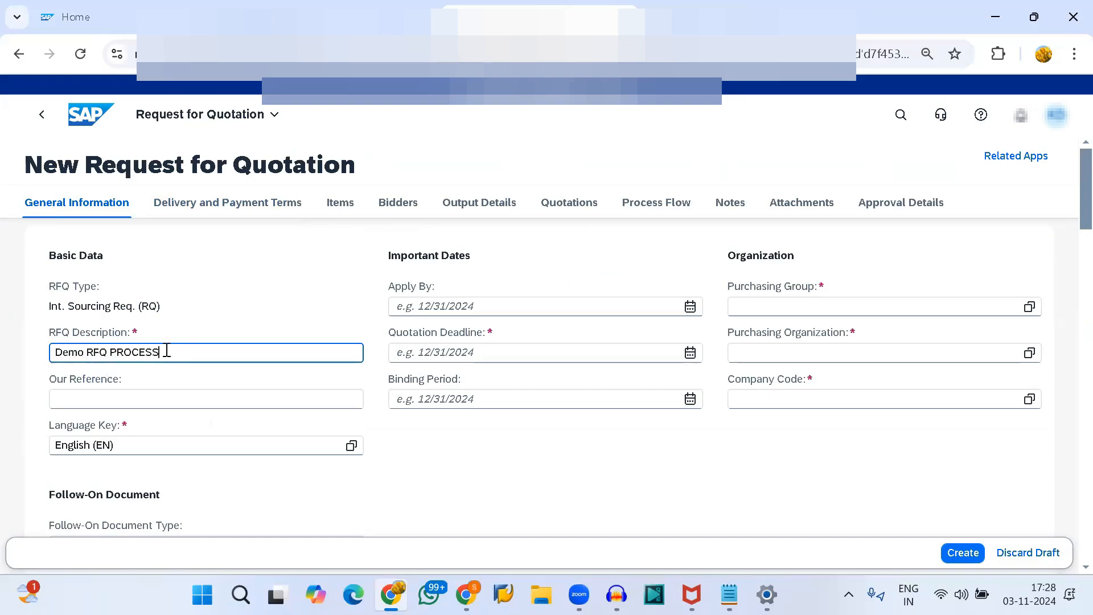
{"action": "left_click_drag", "start_coordinate": [167, 351], "coordinate": [61, 352]}
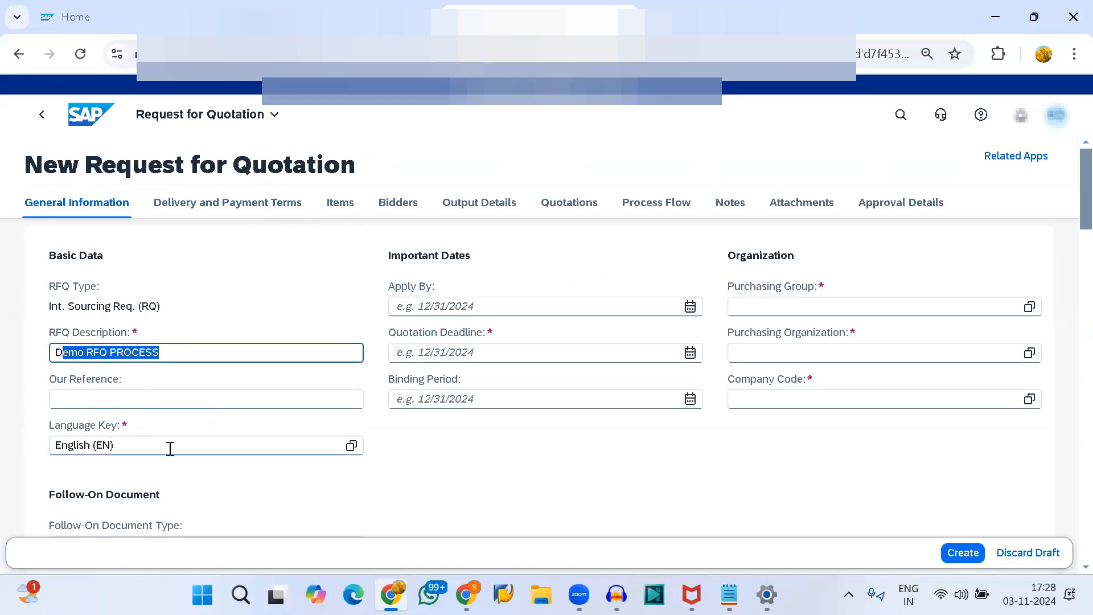
{"action": "left_click", "coordinate": [691, 353]}
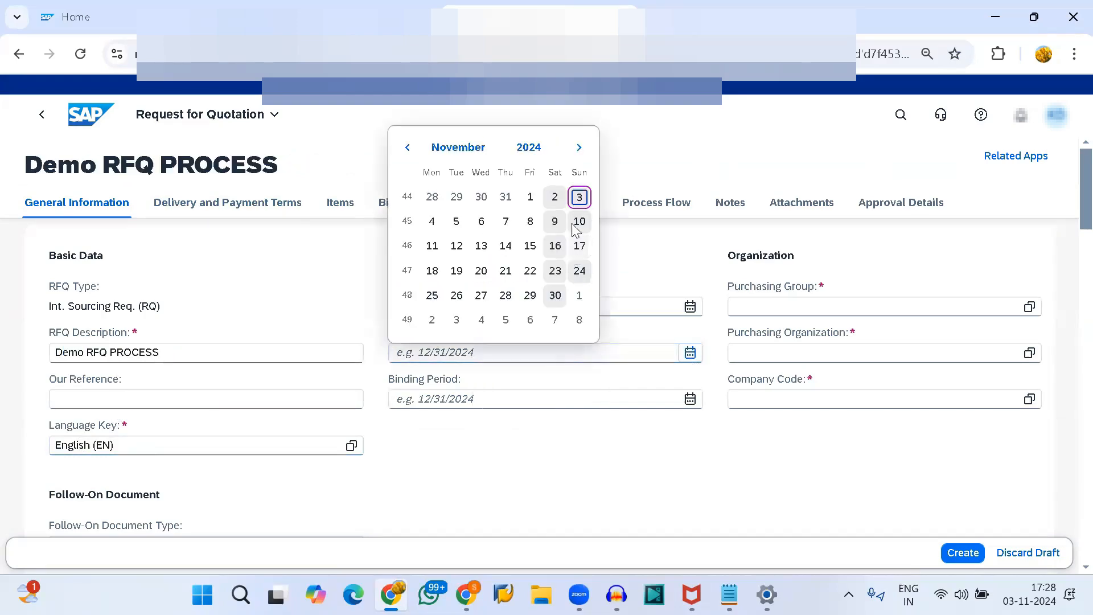
{"action": "left_click", "coordinate": [580, 197]}
{"action": "left_click", "coordinate": [569, 203]}
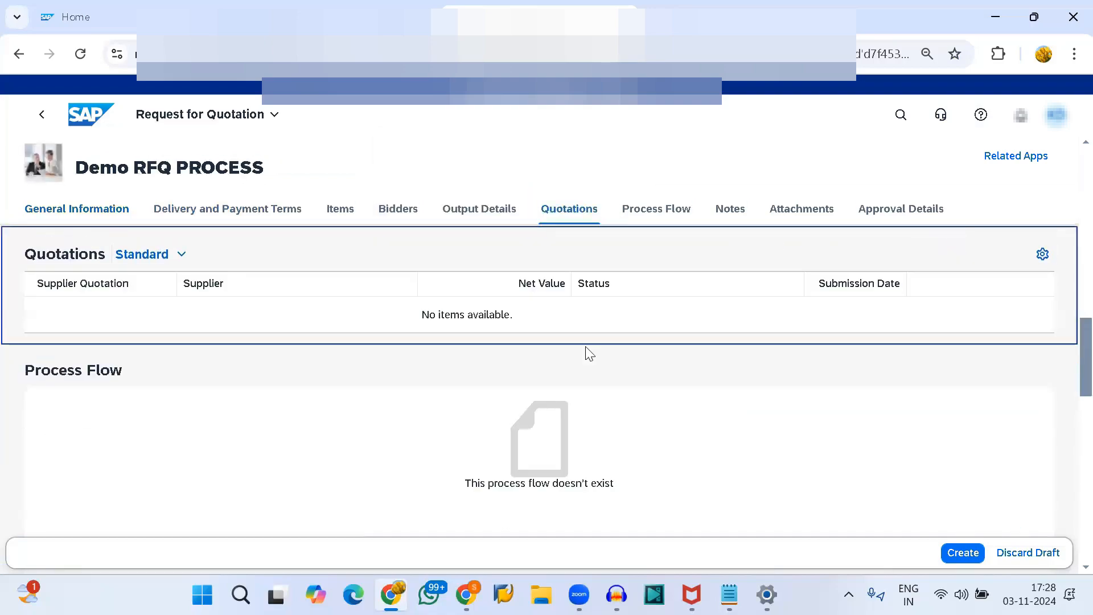
{"action": "scroll", "coordinate": [586, 353], "scroll_direction": "up", "scroll_amount": 5}
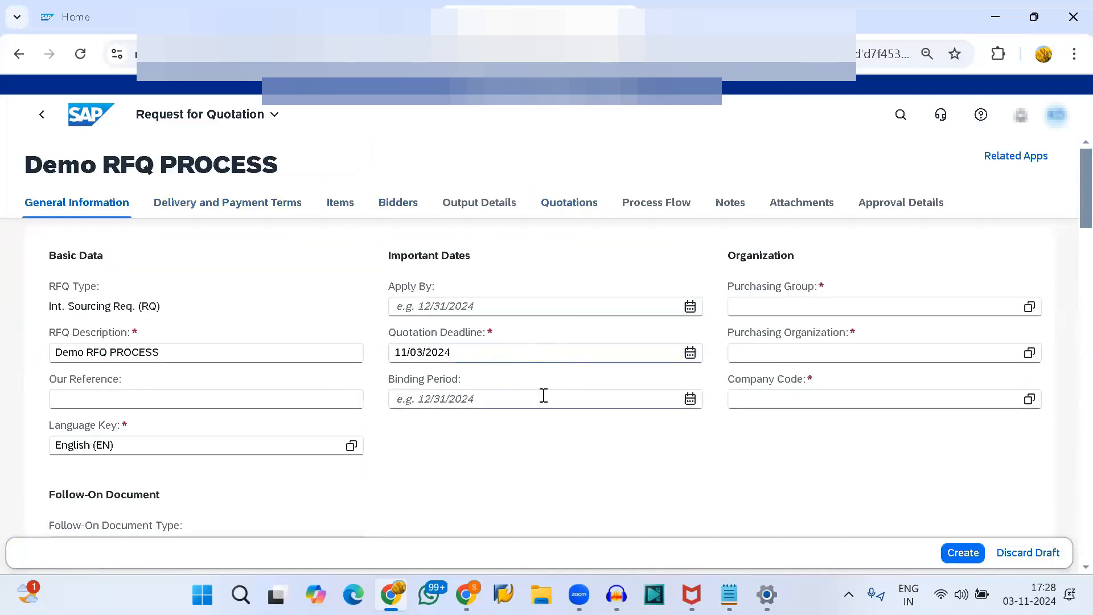
Assign purchasing group 001 and purchasing organization 1810 to the request for quotation.
{"action": "left_click", "coordinate": [802, 302]}
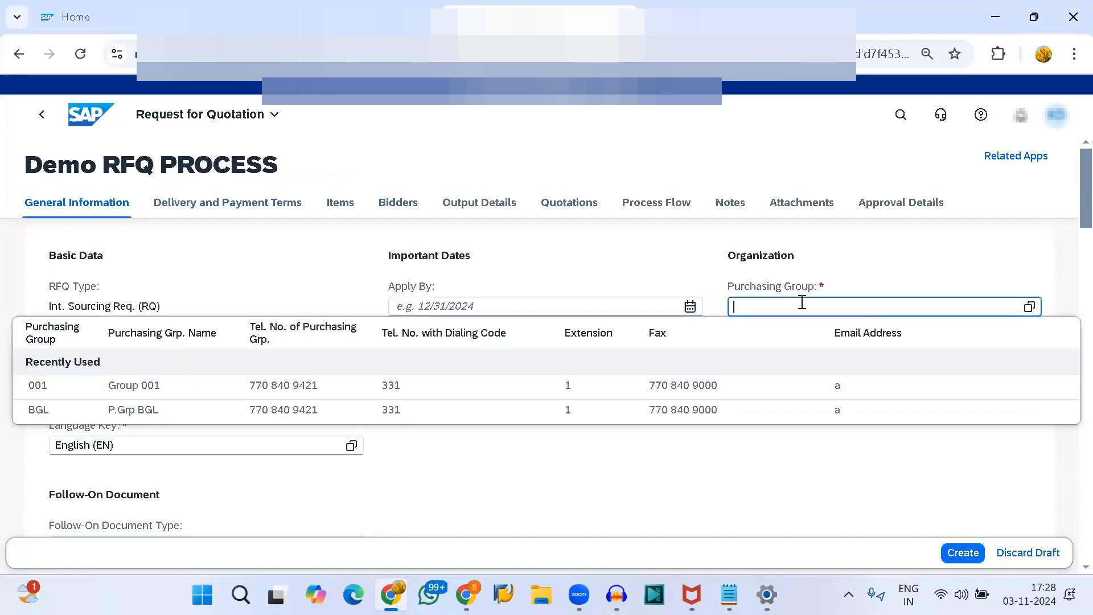
{"action": "type", "text": "001"}
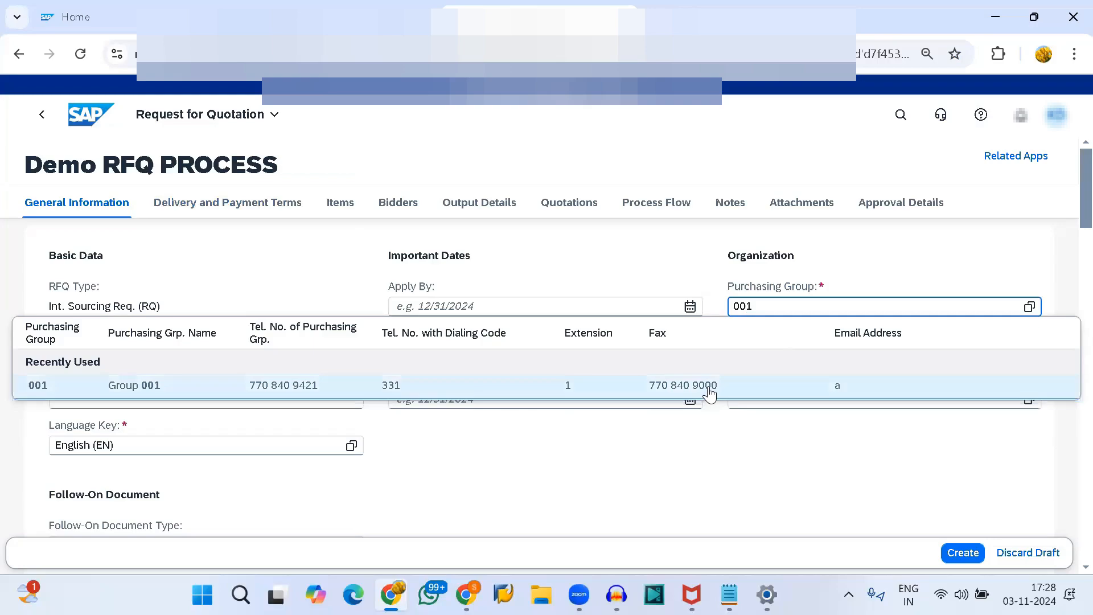
{"action": "left_click", "coordinate": [709, 392]}
{"action": "left_click", "coordinate": [836, 353]}
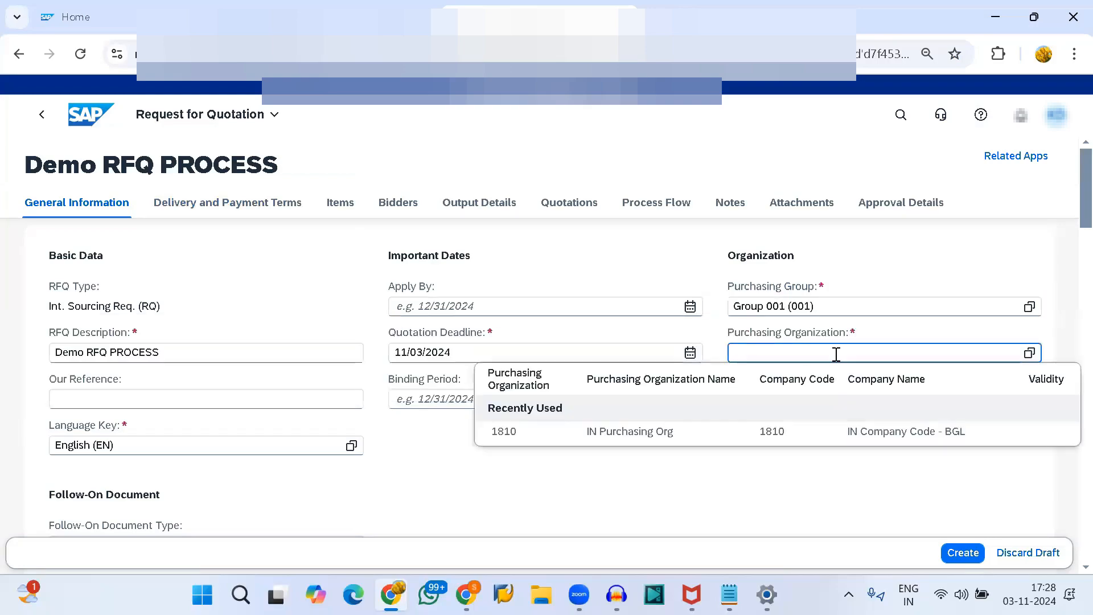
{"action": "type", "text": "1810"}
{"action": "key", "text": "Return"}
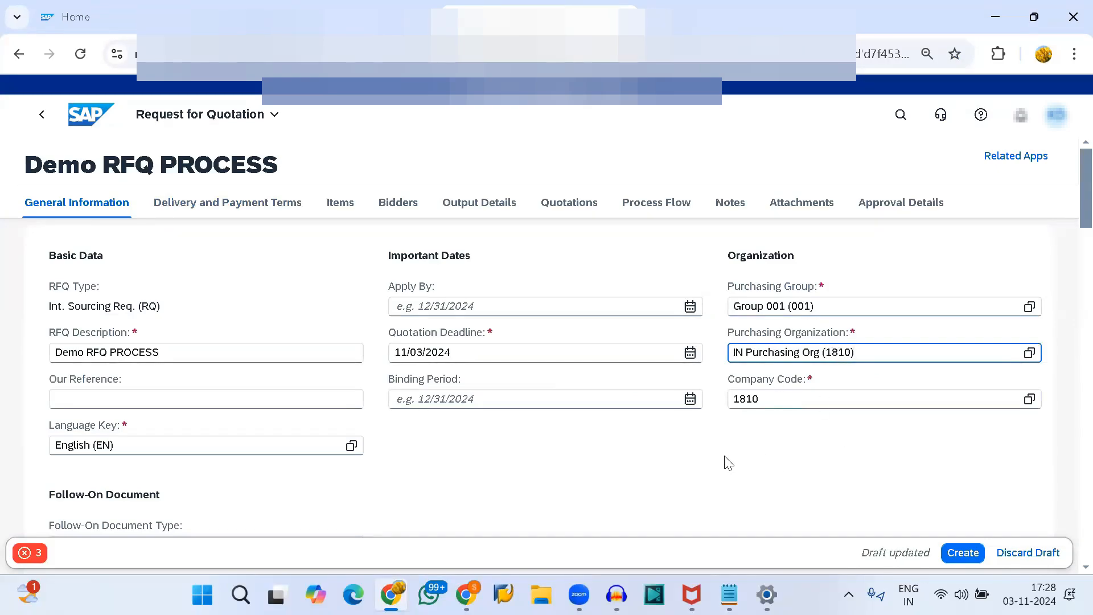
Set the RFQ's follow-on document type to Standard PO (NB).
{"action": "scroll", "coordinate": [727, 463], "scroll_direction": "down", "scroll_amount": 3}
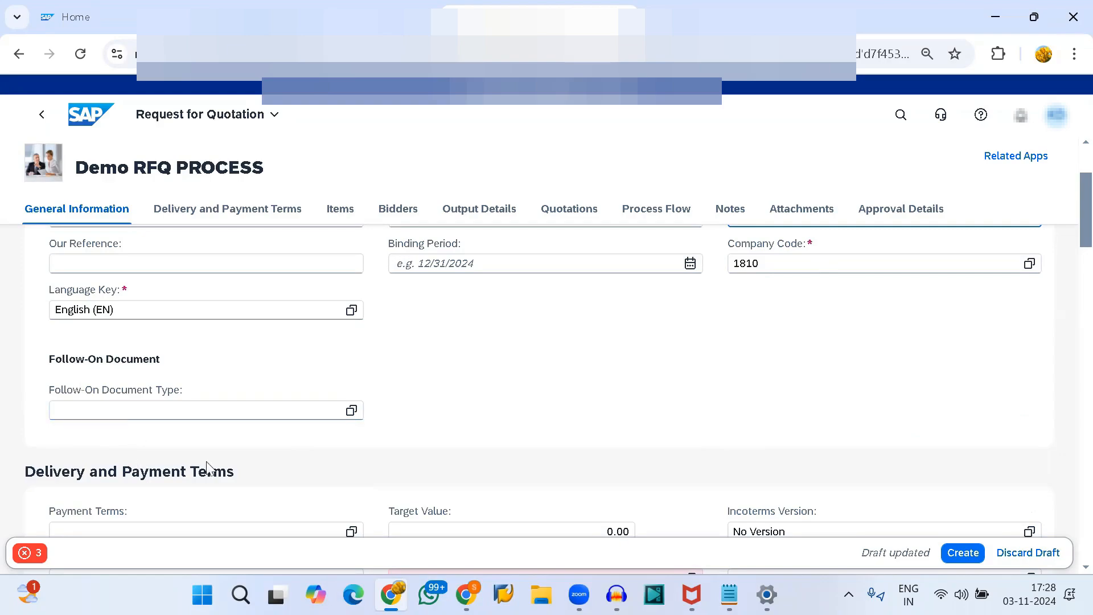
{"action": "left_click", "coordinate": [352, 411]}
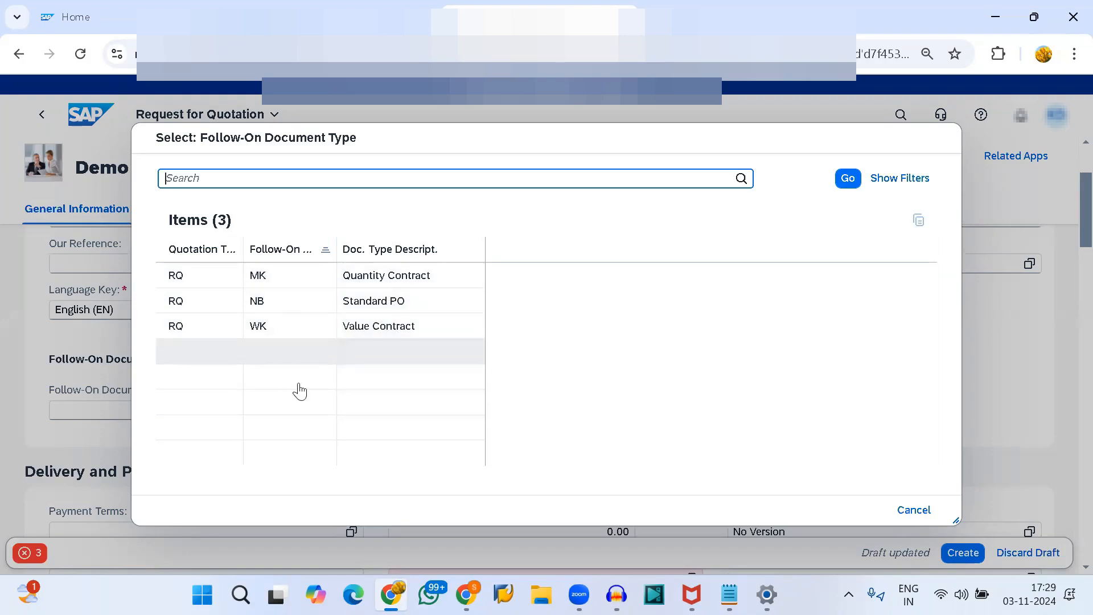
{"action": "left_click", "coordinate": [196, 312]}
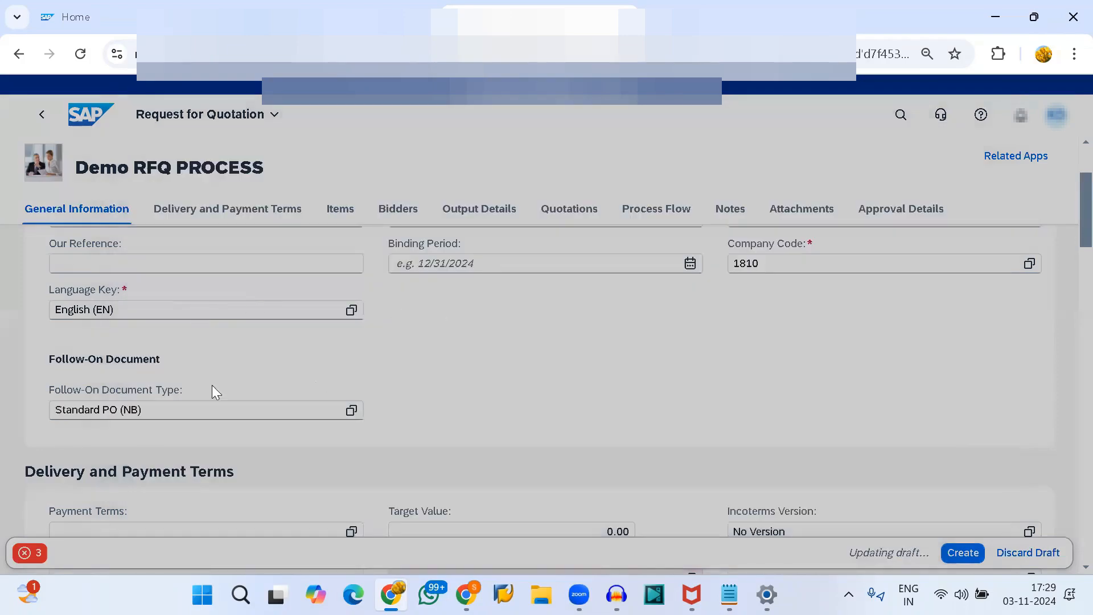
Set the RFQ currency to Indian Rupee (INR) in the delivery and payment terms.
{"action": "scroll", "coordinate": [318, 441], "scroll_direction": "down", "scroll_amount": 3}
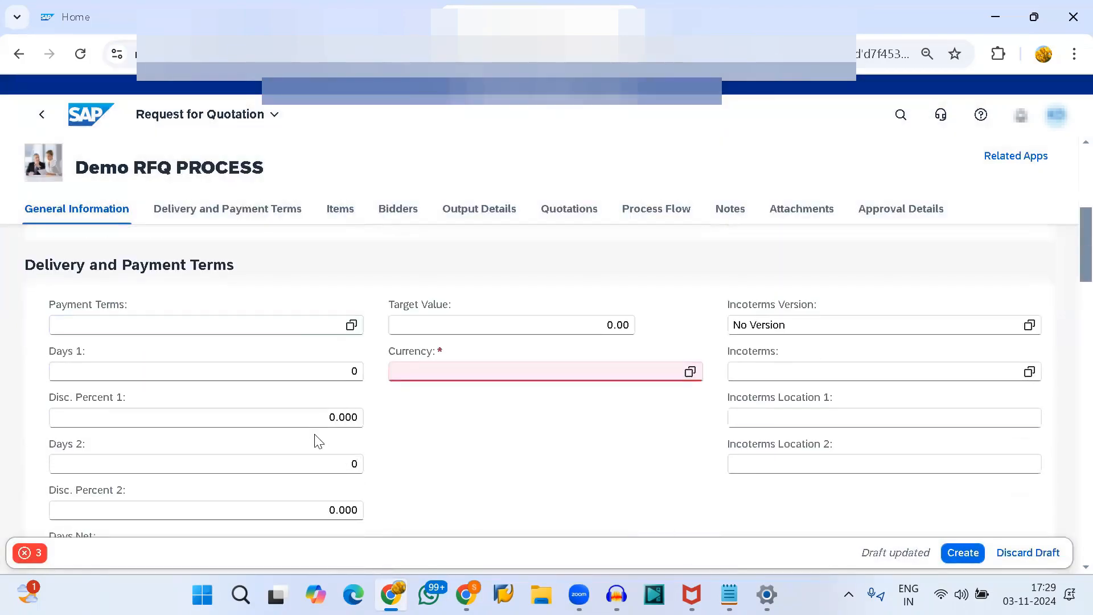
{"action": "left_click", "coordinate": [444, 371]}
{"action": "type", "text": "IM"}
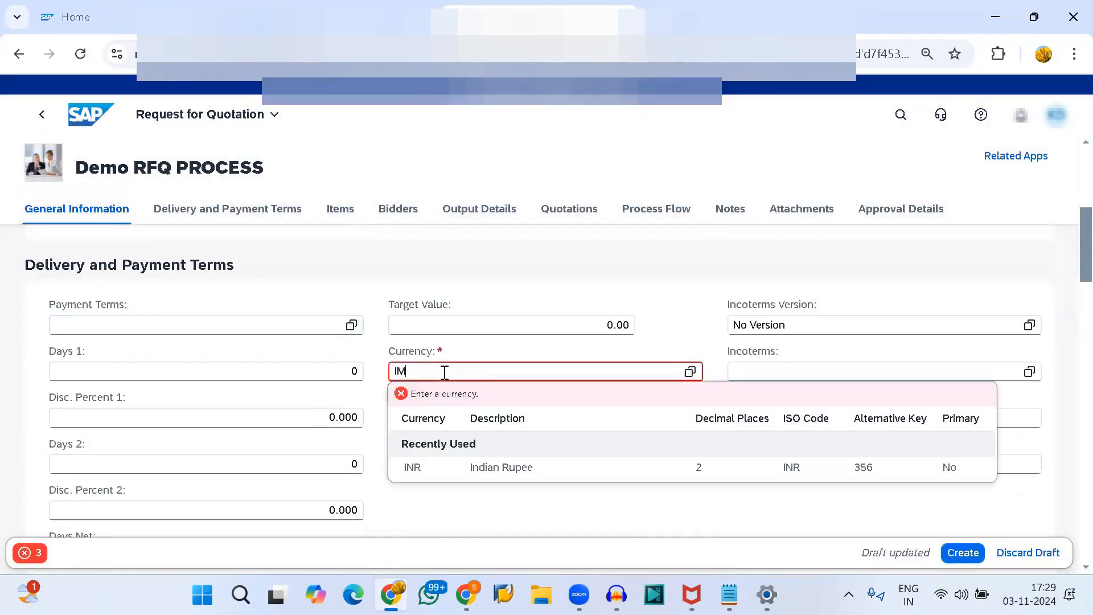
{"action": "key", "text": "BackSpace"}
{"action": "type", "text": "NR"}
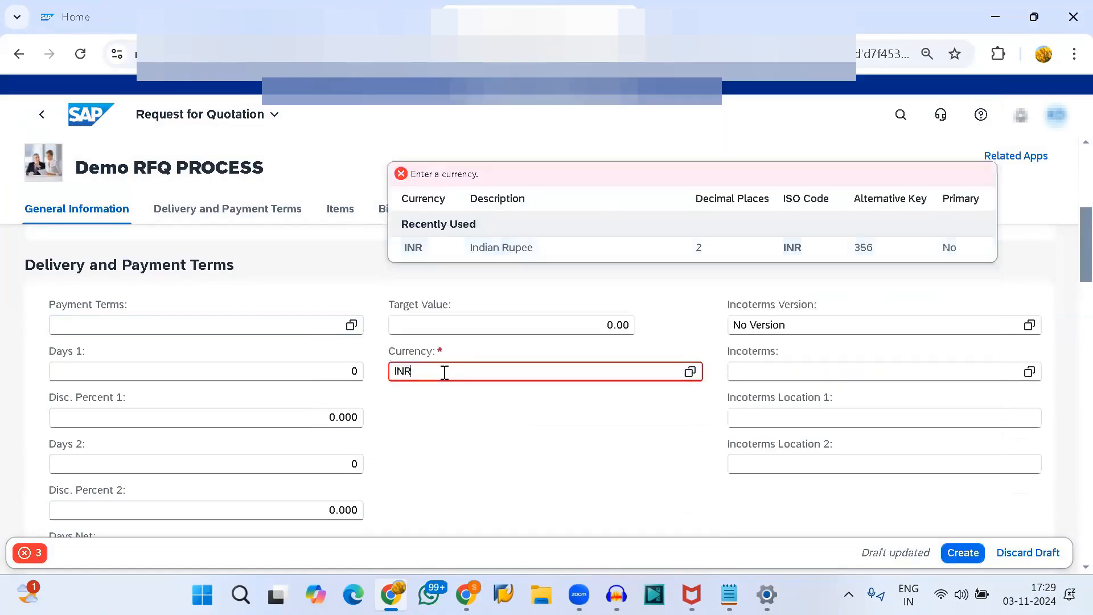
{"action": "left_click", "coordinate": [414, 467]}
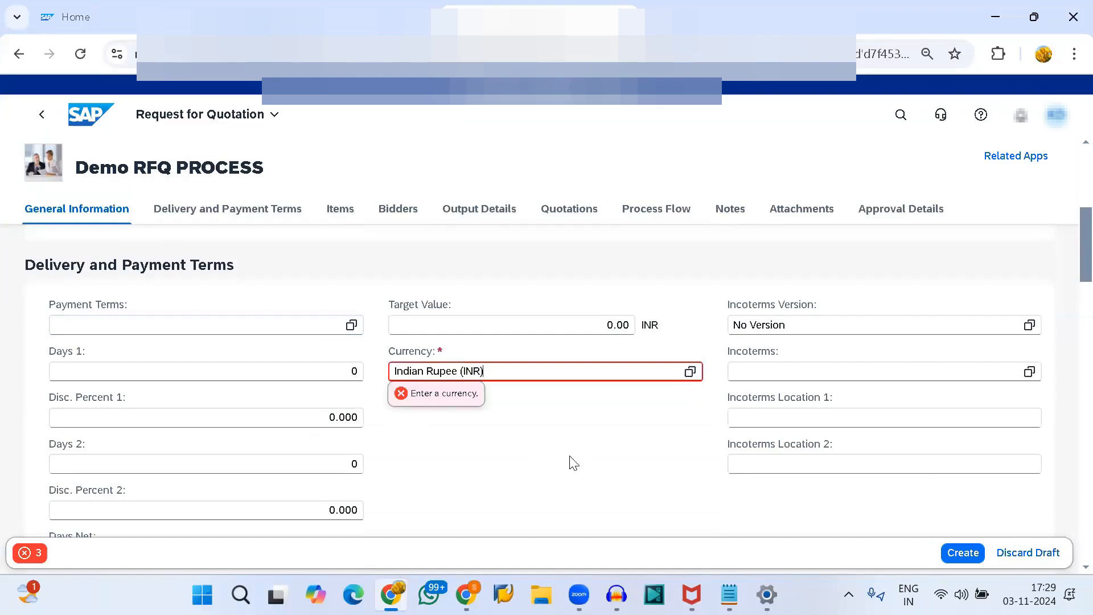
Add an RFQ item for material RM011 (ELECTRIC MOTOR) with a requested quantity of 100 PC.
{"action": "scroll", "coordinate": [607, 486], "scroll_direction": "down", "scroll_amount": 5}
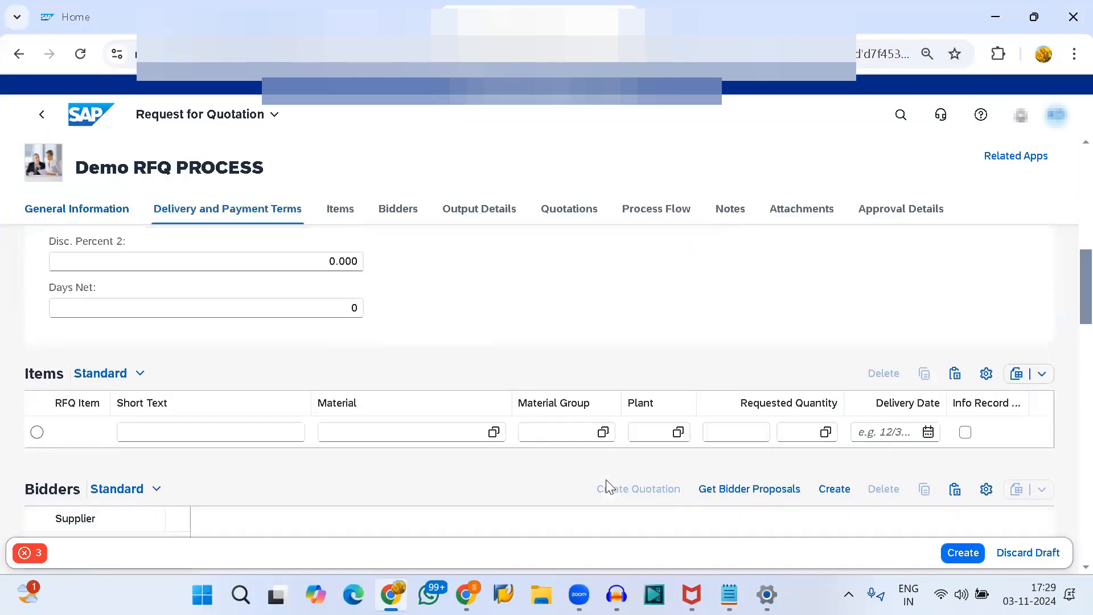
{"action": "scroll", "coordinate": [608, 486], "scroll_direction": "down", "scroll_amount": 2}
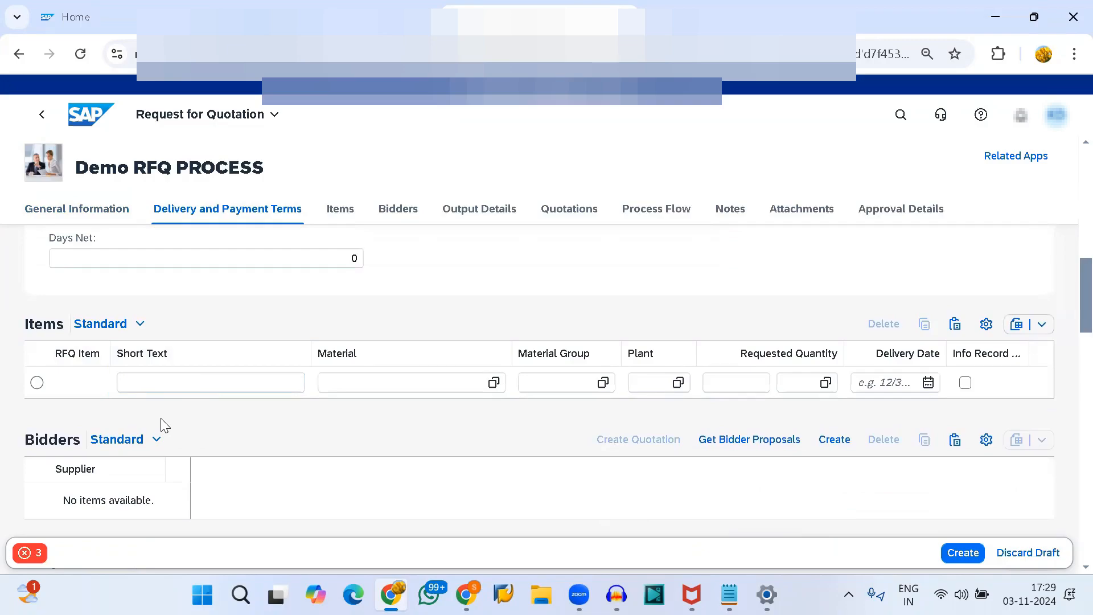
{"action": "left_click", "coordinate": [493, 383]}
{"action": "type", "text": "RM09"}
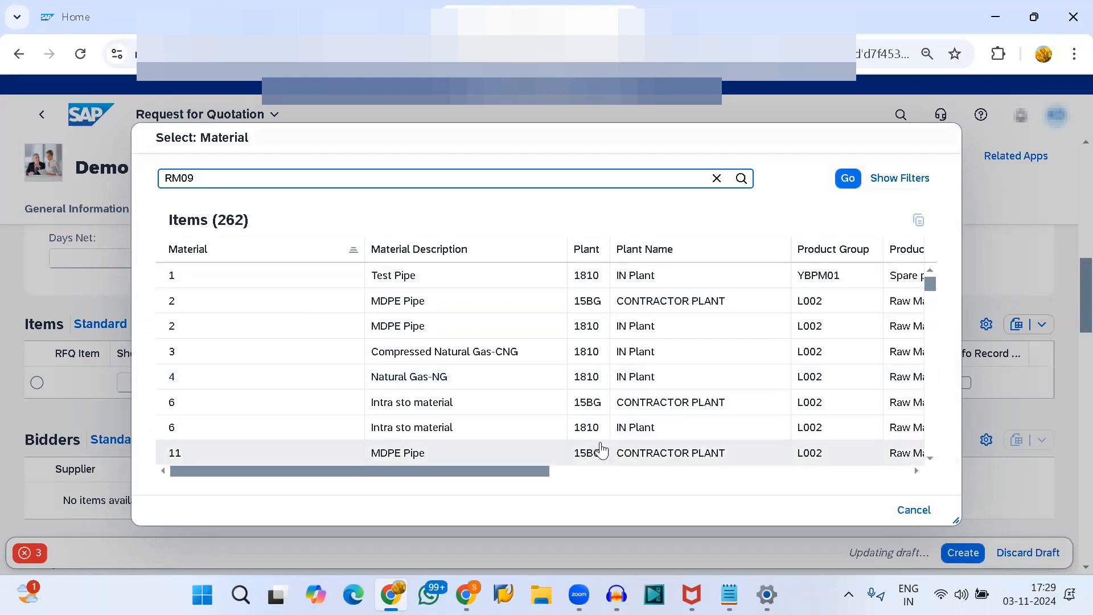
{"action": "key", "text": "Return"}
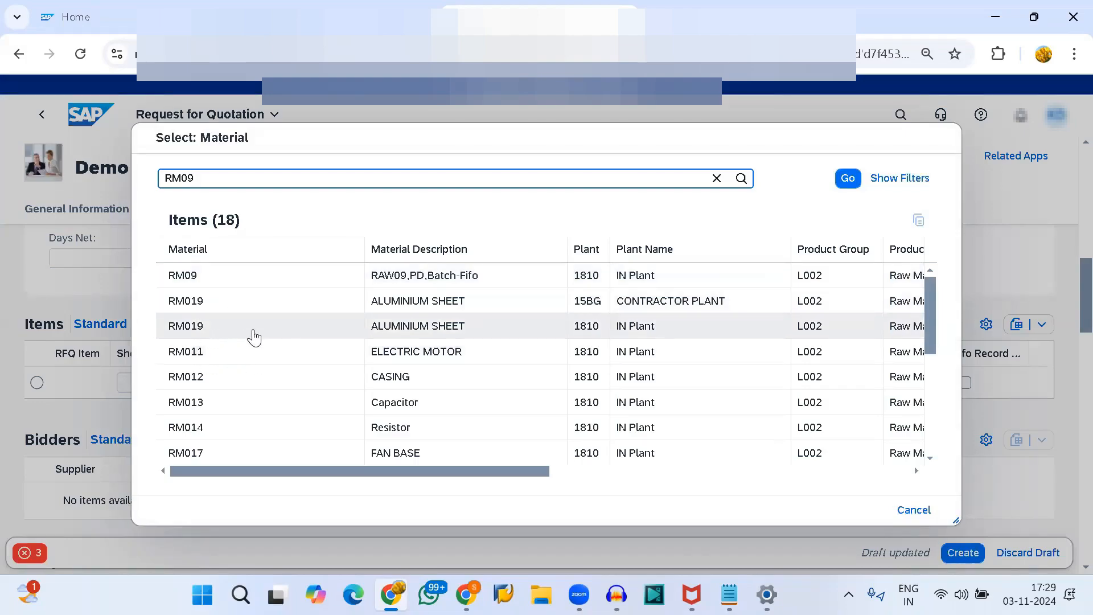
{"action": "left_click", "coordinate": [199, 351]}
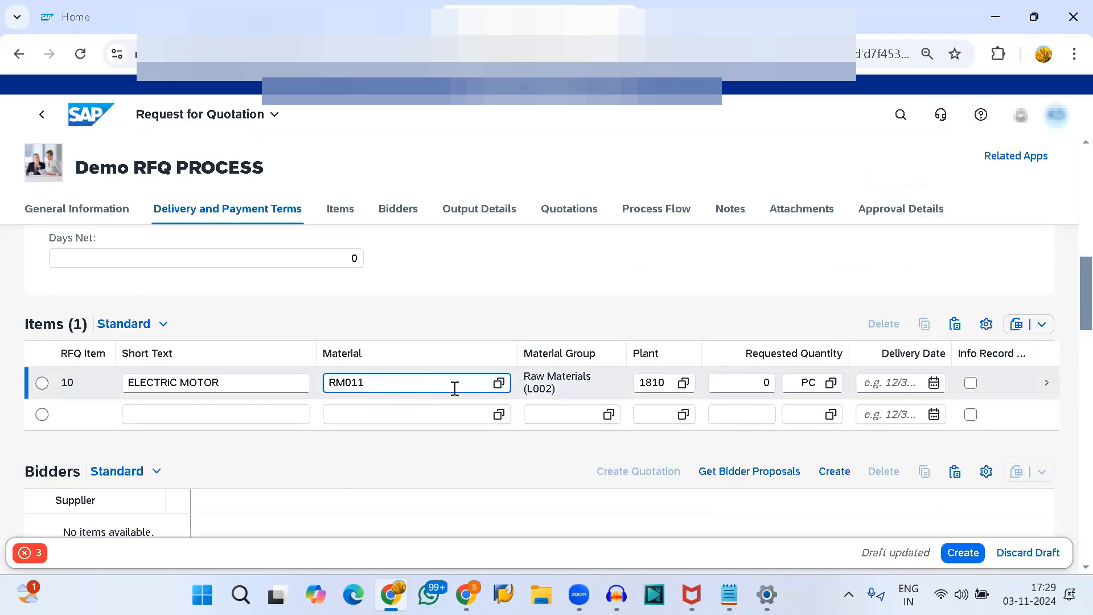
{"action": "left_click", "coordinate": [763, 383]}
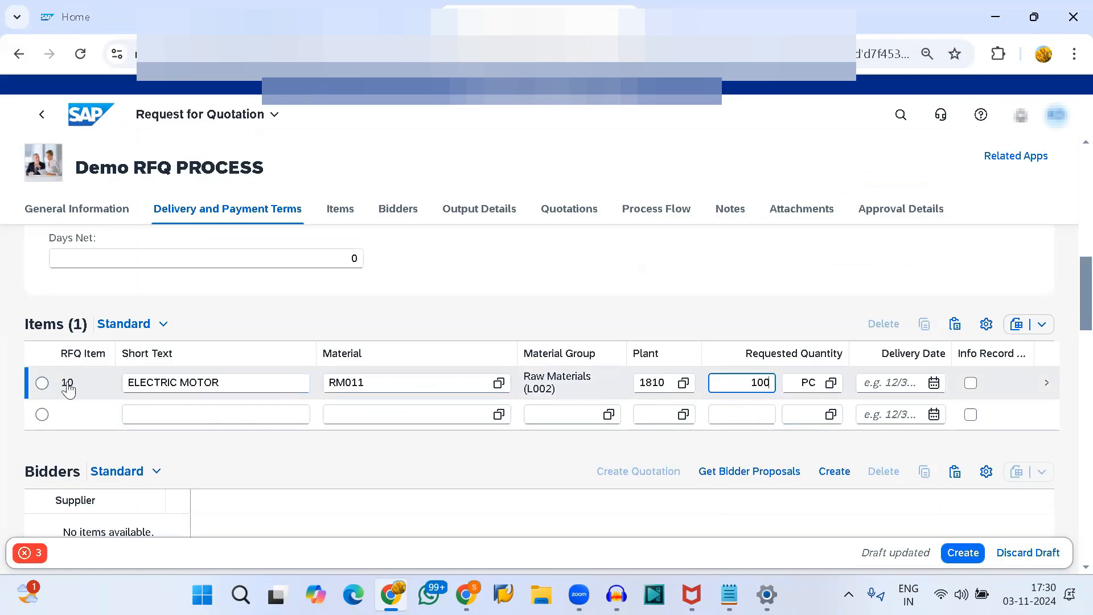
Check the draft's error messages and reselect Indian Rupee (INR) as the currency from the value help.
{"action": "scroll", "coordinate": [208, 408], "scroll_direction": "down", "scroll_amount": 1}
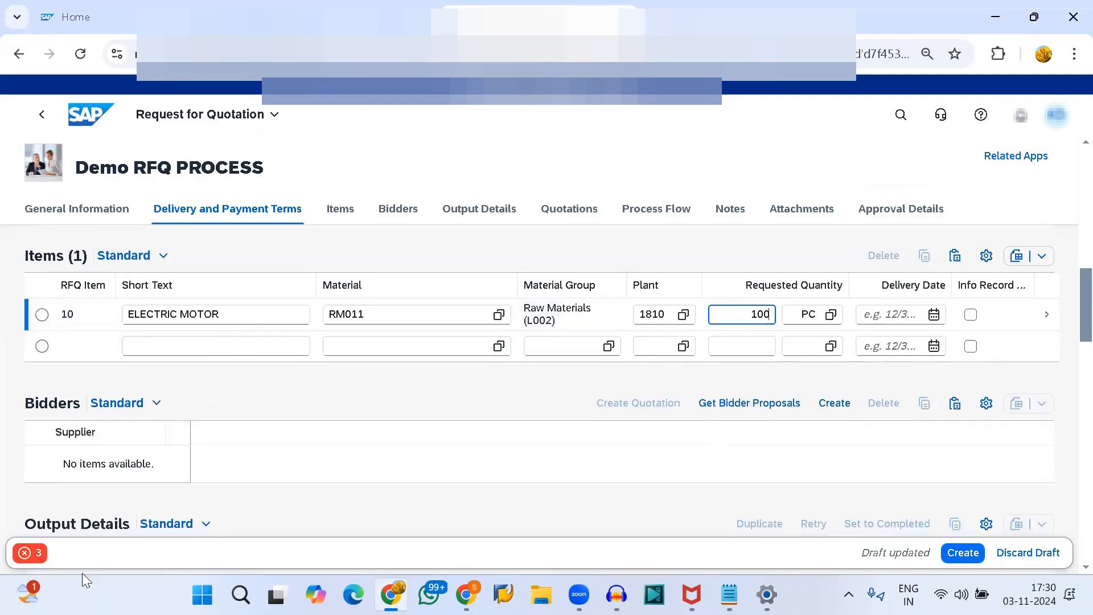
{"action": "left_click", "coordinate": [32, 557]}
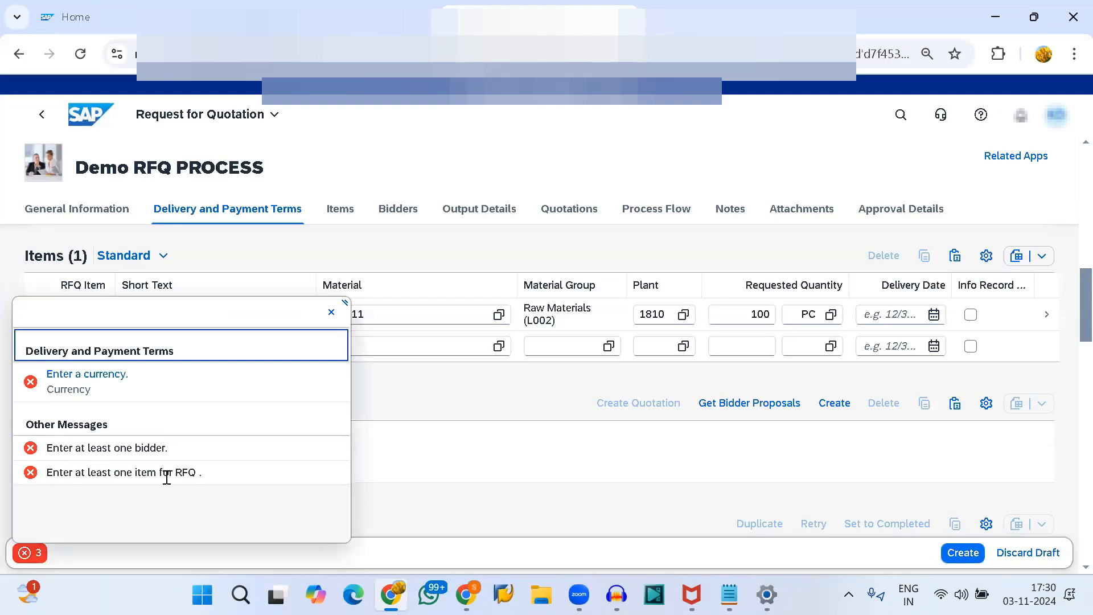
{"action": "left_click", "coordinate": [331, 314]}
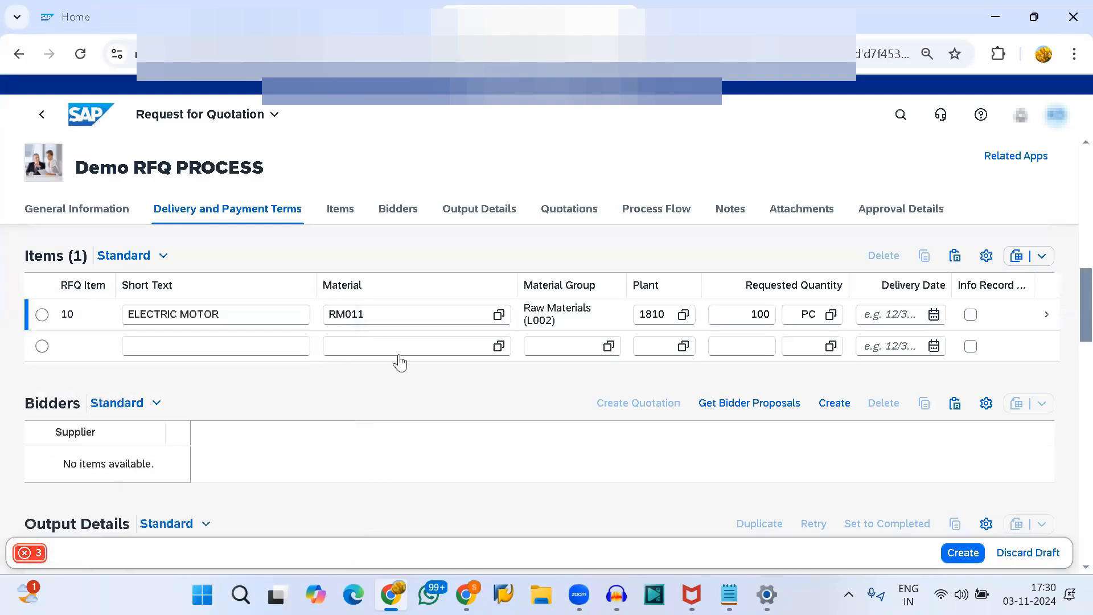
{"action": "scroll", "coordinate": [439, 403], "scroll_direction": "up", "scroll_amount": 6}
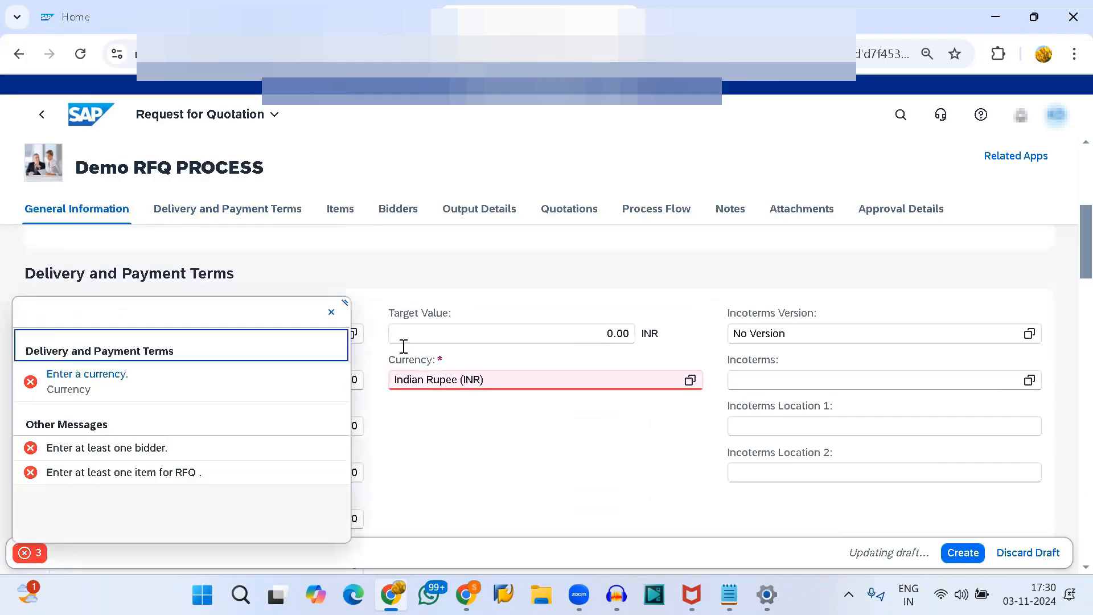
{"action": "left_click", "coordinate": [331, 314]}
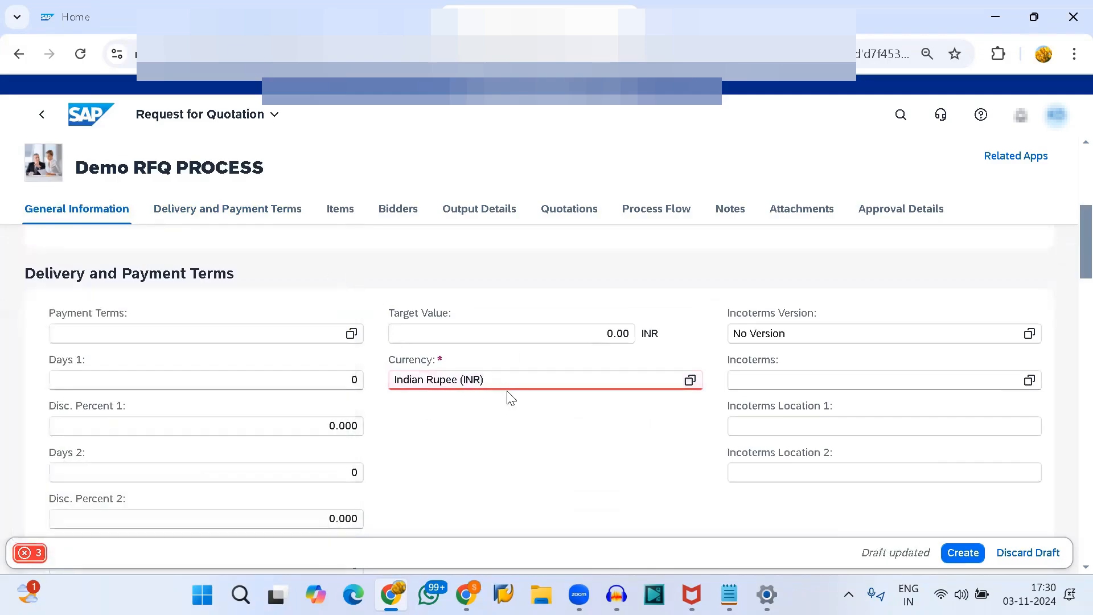
{"action": "left_click", "coordinate": [690, 380]}
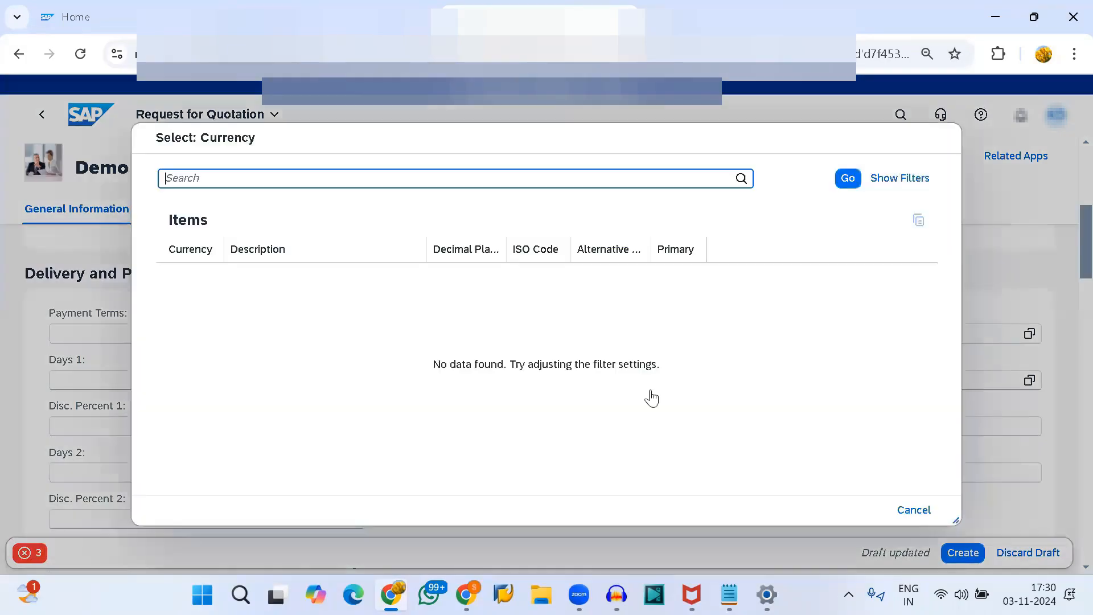
{"action": "type", "text": "INR"}
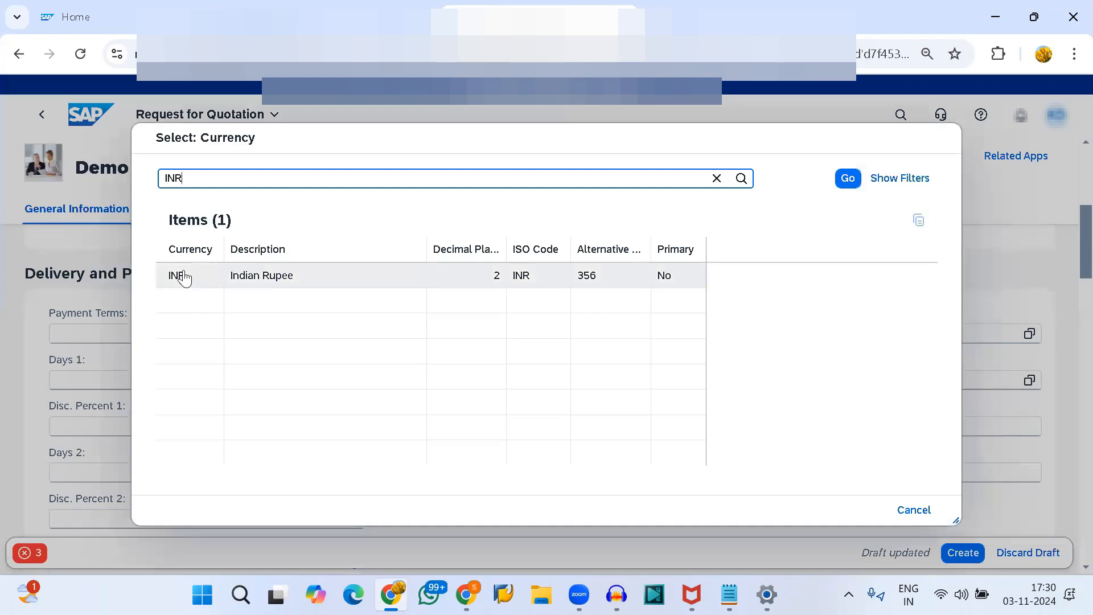
{"action": "left_click", "coordinate": [179, 276]}
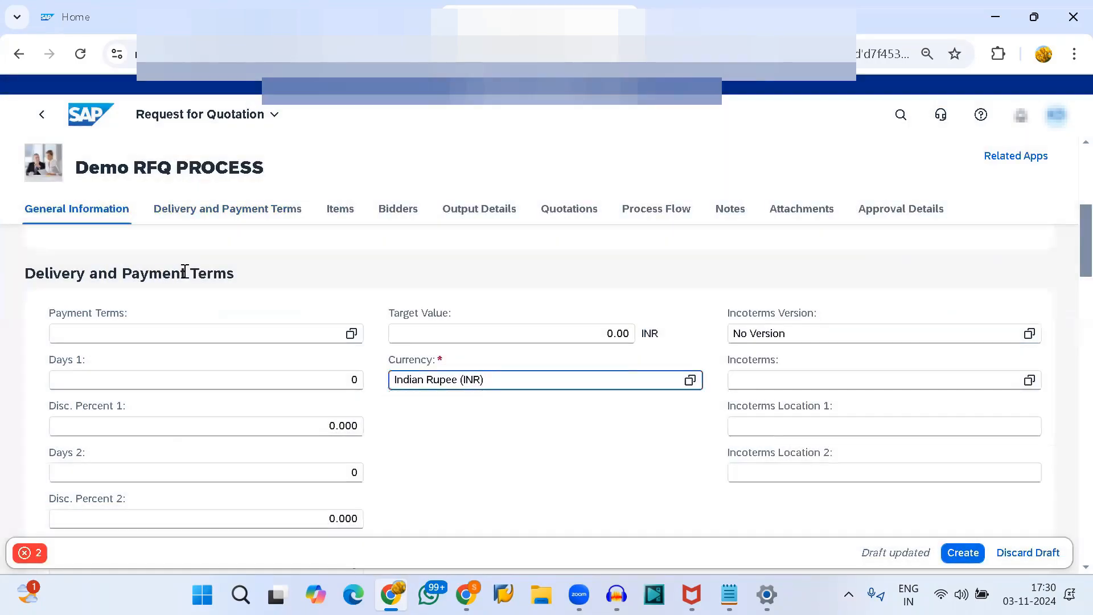
Set the delivery date of the ELECTRIC MOTOR item to 11/04/2024.
{"action": "scroll", "coordinate": [222, 332], "scroll_direction": "down", "scroll_amount": 4}
{"action": "scroll", "coordinate": [222, 332], "scroll_direction": "up", "scroll_amount": 5}
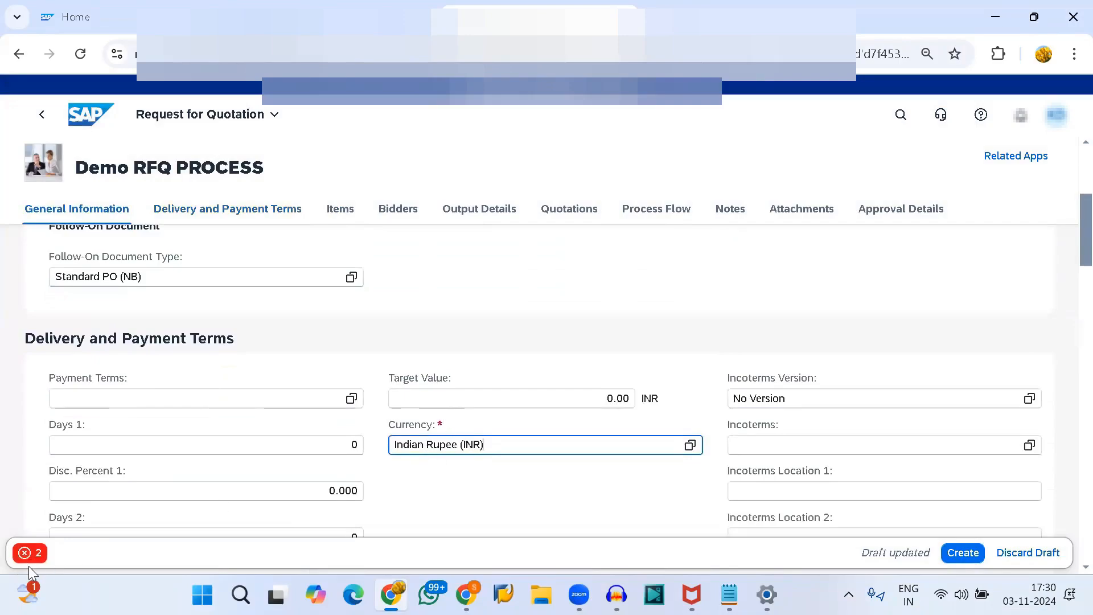
{"action": "scroll", "coordinate": [316, 462], "scroll_direction": "down", "scroll_amount": 6}
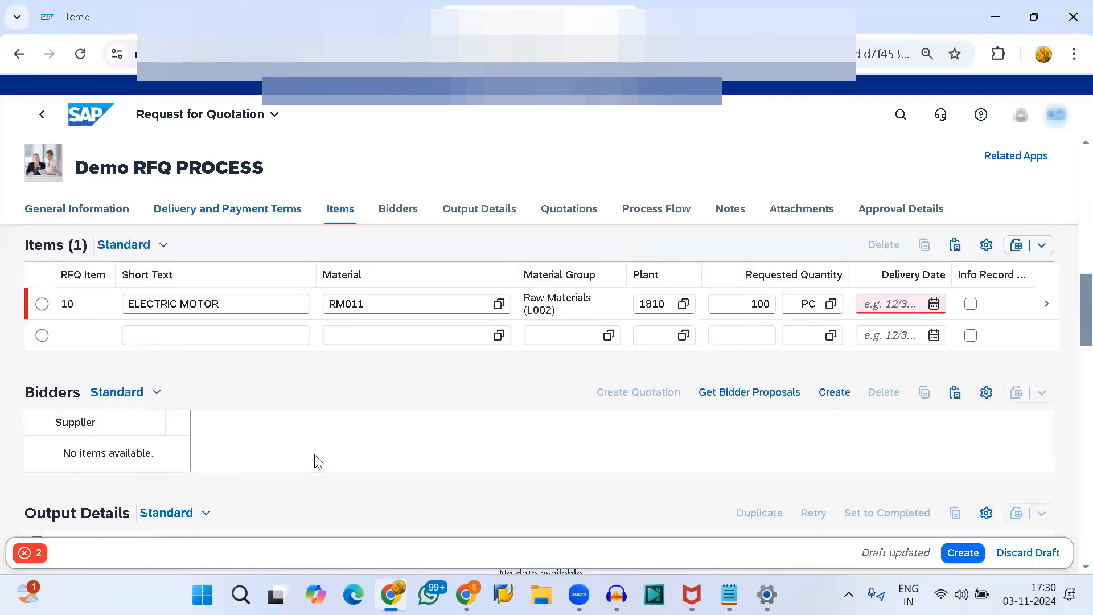
{"action": "scroll", "coordinate": [317, 461], "scroll_direction": "up", "scroll_amount": 2}
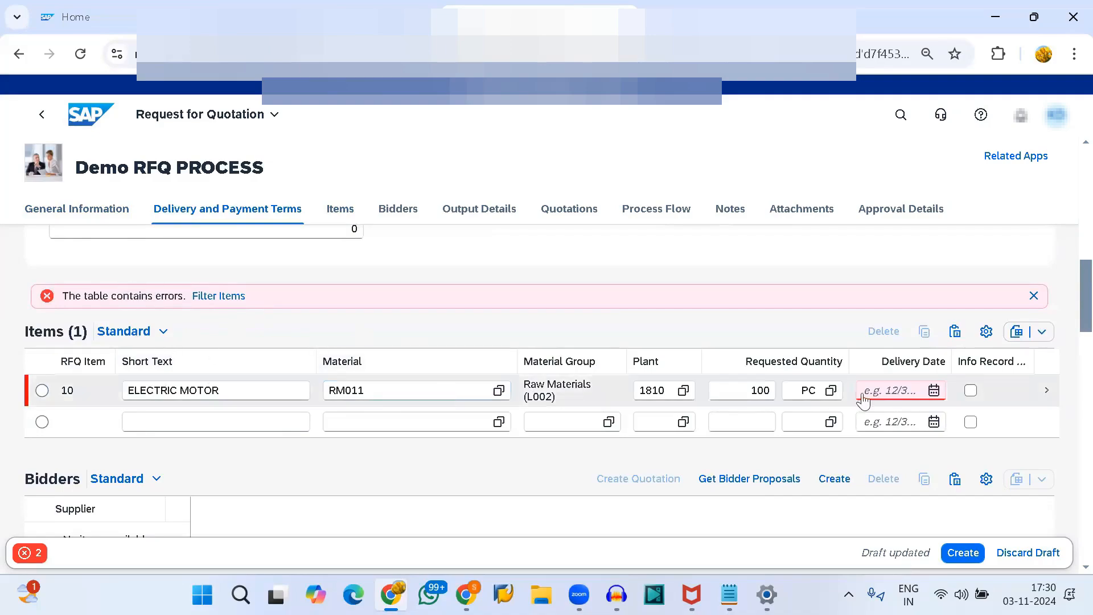
{"action": "left_click", "coordinate": [934, 392]}
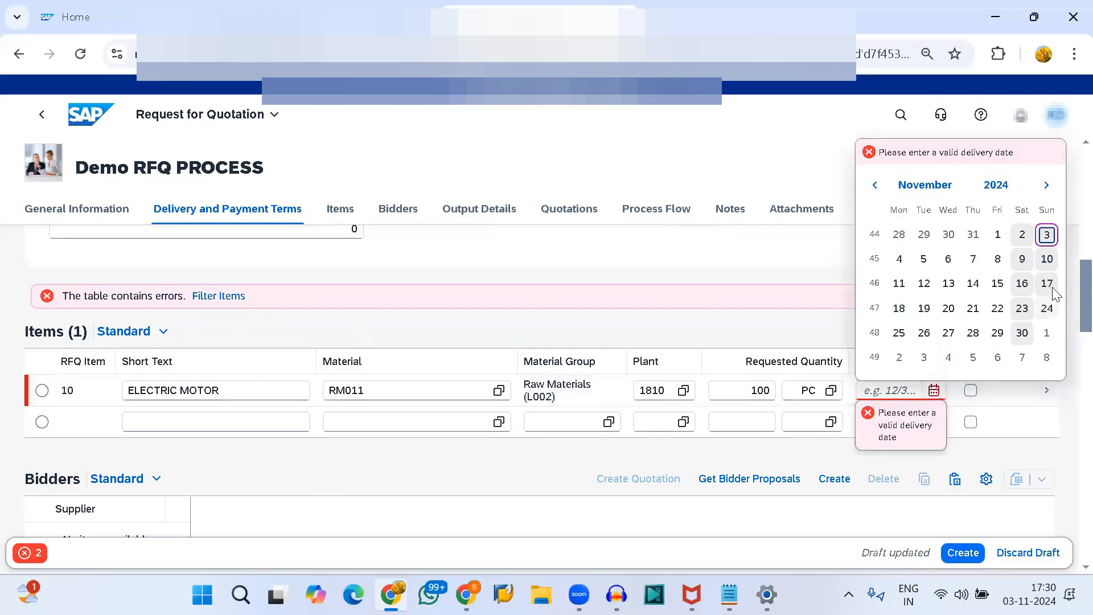
{"action": "left_click", "coordinate": [907, 264]}
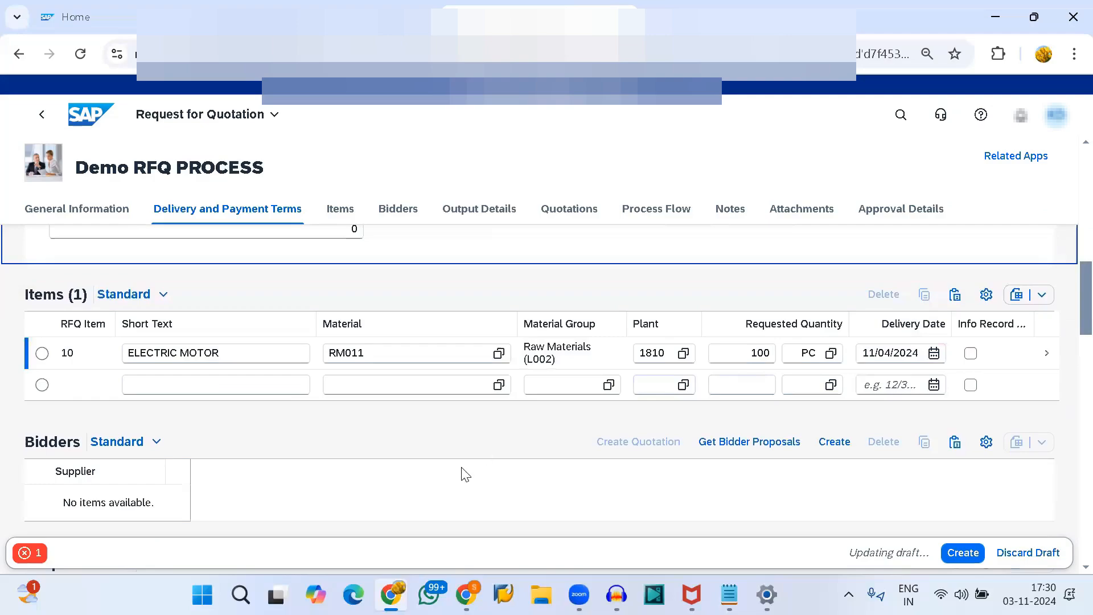
Add three empty bidder rows to the request for quotation.
{"action": "scroll", "coordinate": [465, 473], "scroll_direction": "down", "scroll_amount": 2}
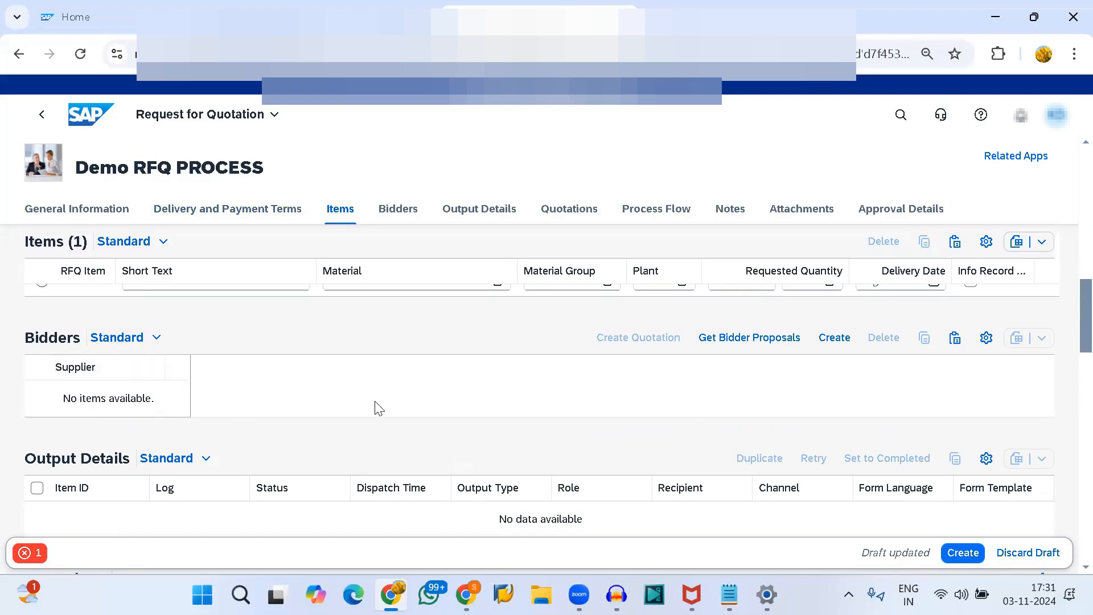
{"action": "left_click", "coordinate": [835, 338]}
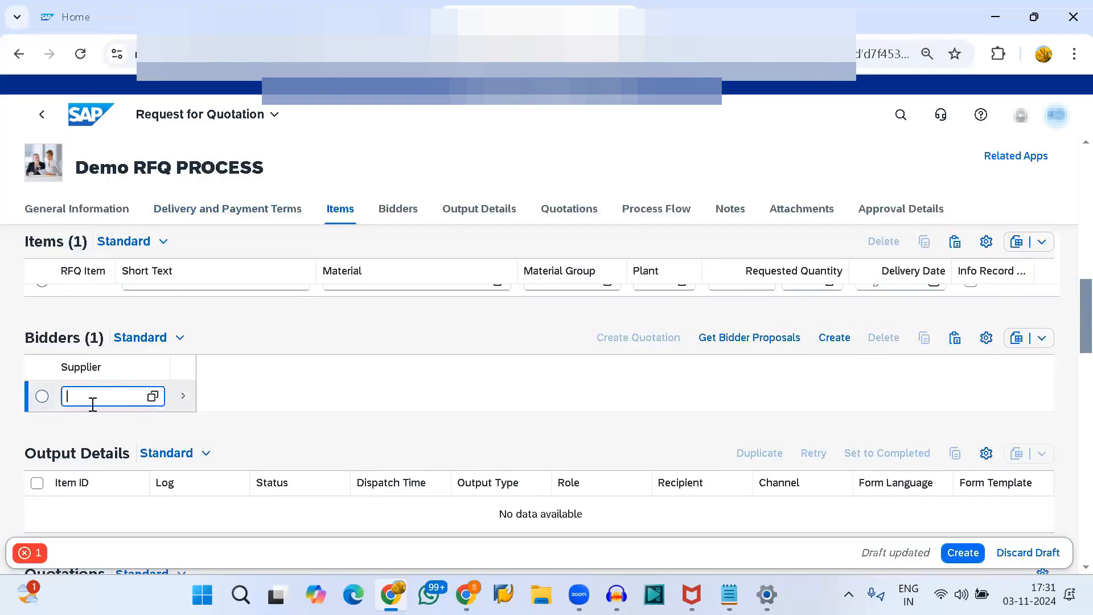
{"action": "left_click", "coordinate": [847, 342]}
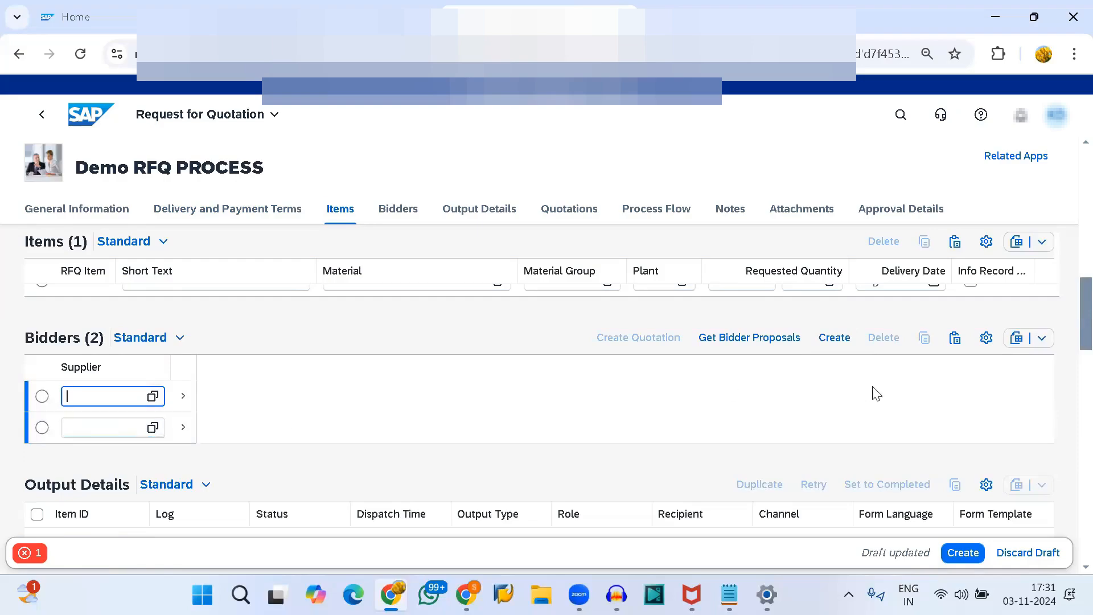
{"action": "left_click", "coordinate": [840, 344]}
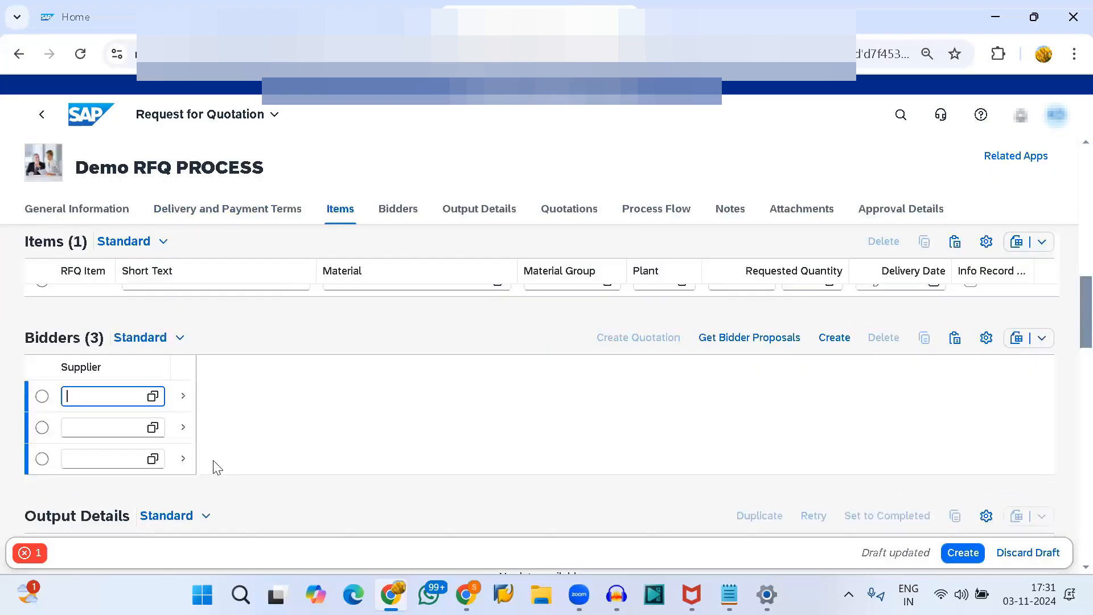
Assign LCV Transporter, Domestic IN Supplier 2 and Domestic US Supplier 3 (with ERS) to the three bidder rows.
{"action": "left_click", "coordinate": [151, 398]}
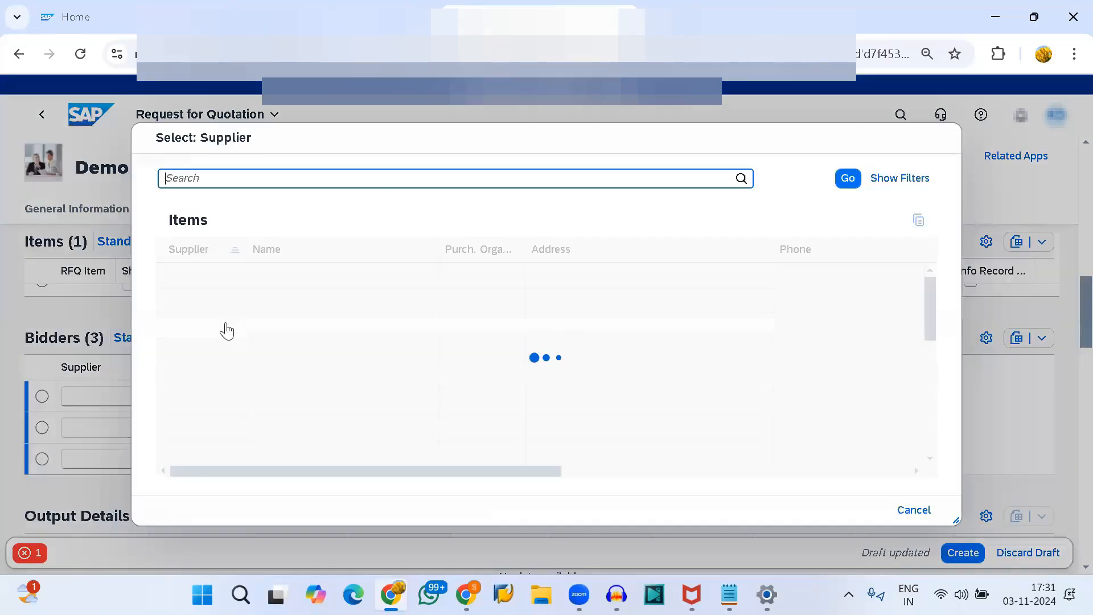
{"action": "left_click", "coordinate": [221, 308]}
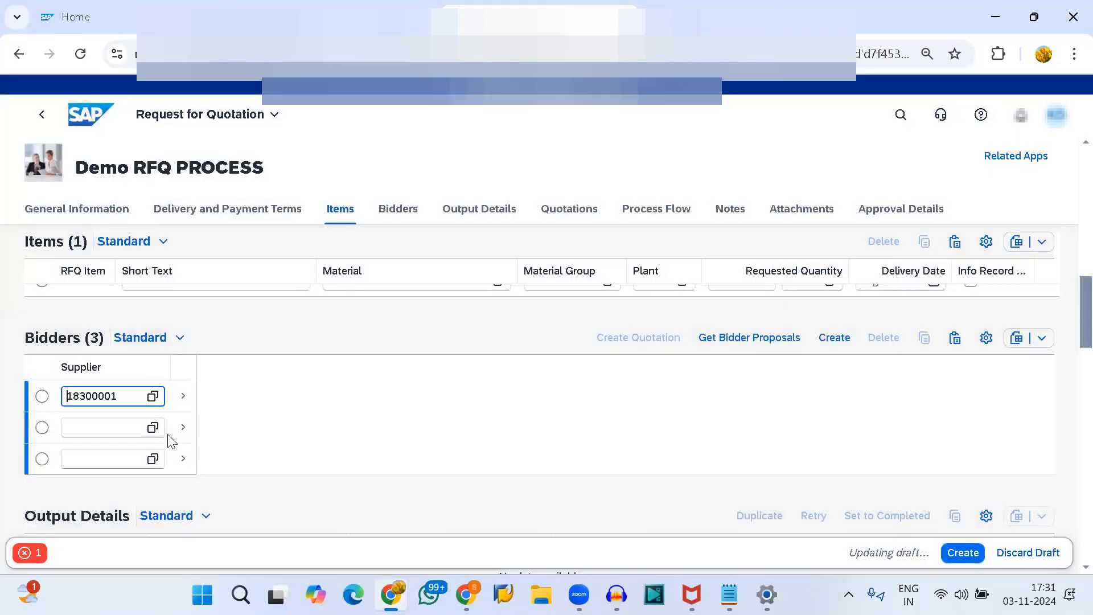
{"action": "left_click", "coordinate": [157, 436]}
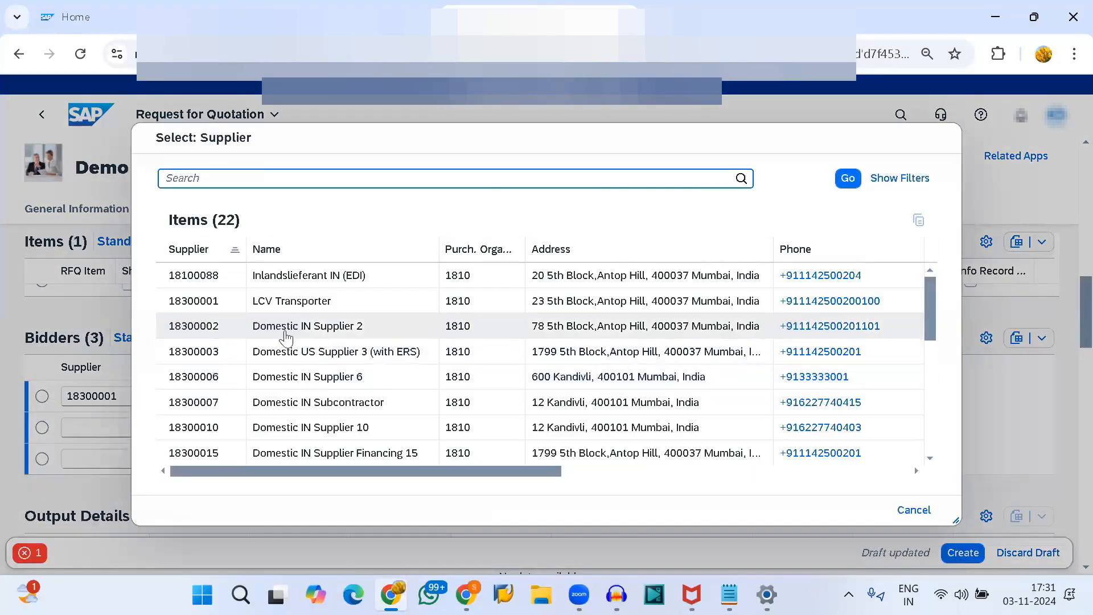
{"action": "left_click", "coordinate": [221, 337]}
{"action": "left_click", "coordinate": [152, 459]}
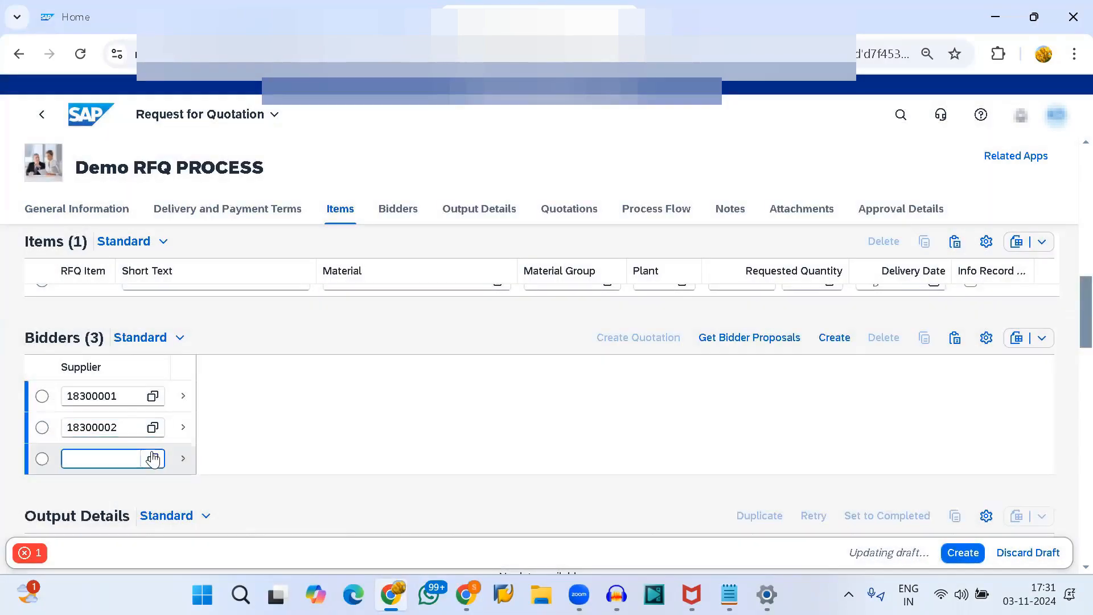
{"action": "left_click", "coordinate": [226, 350]}
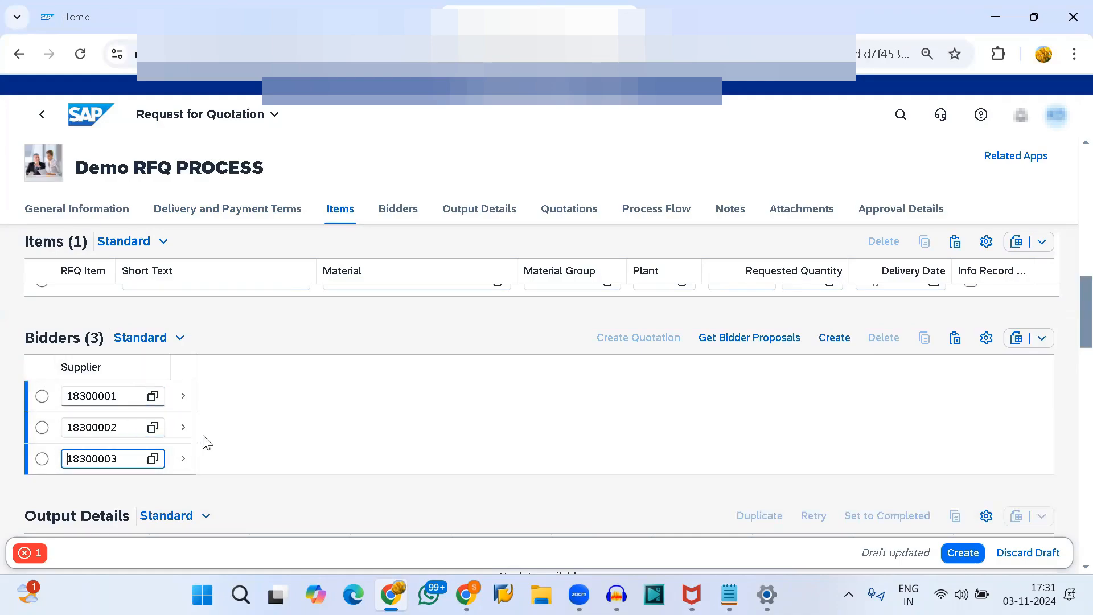
Review the remaining sections of the request for quotation down to the approval details.
{"action": "scroll", "coordinate": [349, 457], "scroll_direction": "up", "scroll_amount": 1}
{"action": "scroll", "coordinate": [349, 457], "scroll_direction": "up", "scroll_amount": 4}
{"action": "scroll", "coordinate": [349, 457], "scroll_direction": "down", "scroll_amount": 12}
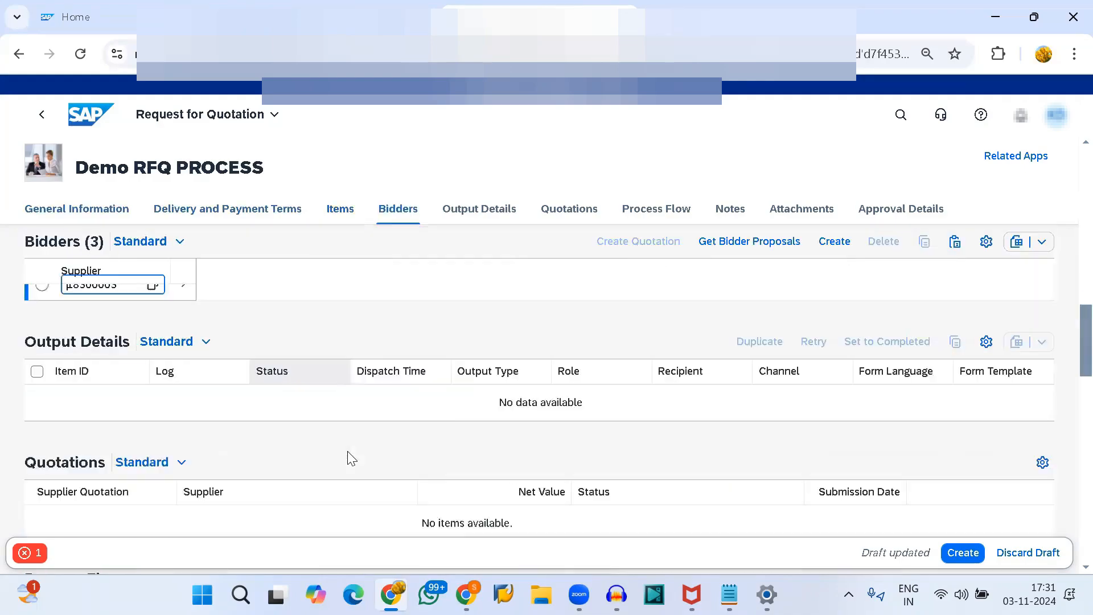
{"action": "scroll", "coordinate": [351, 457], "scroll_direction": "down", "scroll_amount": 6}
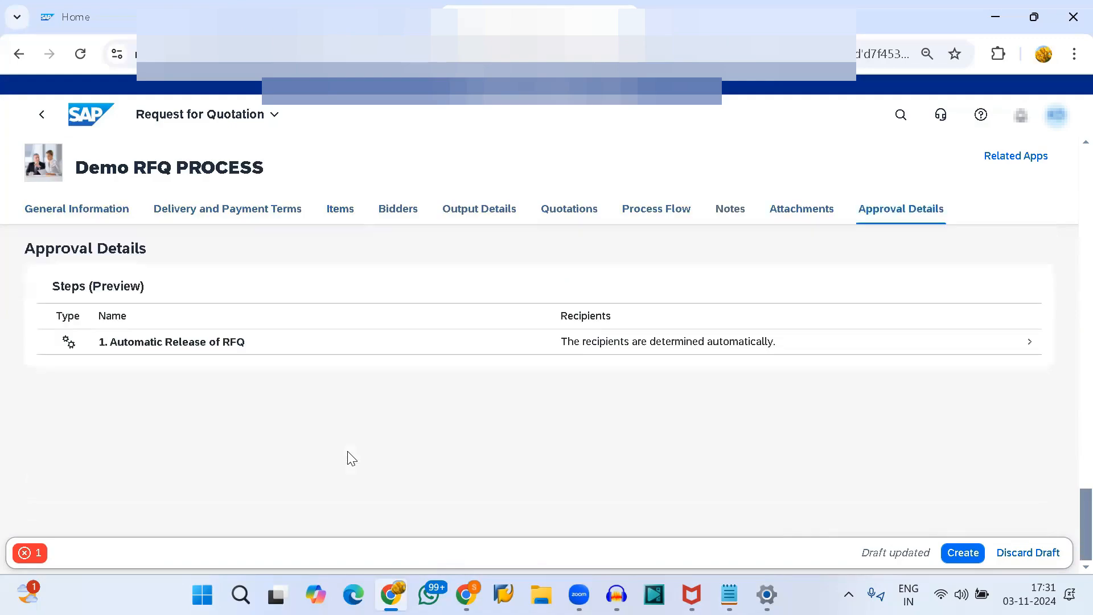
{"action": "scroll", "coordinate": [351, 457], "scroll_direction": "up", "scroll_amount": 1}
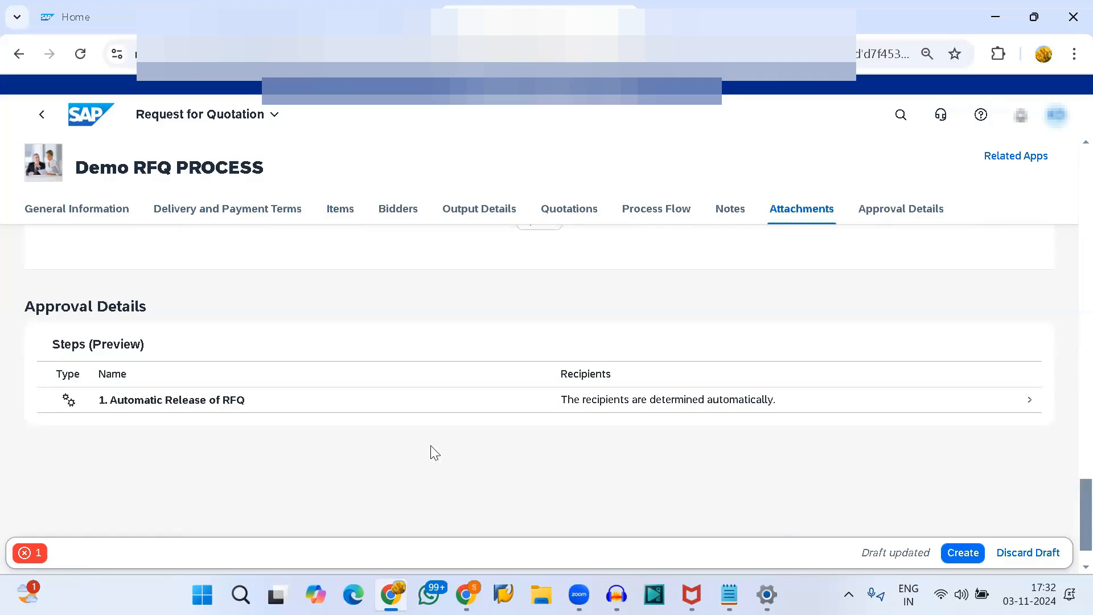
Check the draft's error message and create the Demo RFQ PROCESS request for quotation, dismissing the warnings.
{"action": "scroll", "coordinate": [435, 453], "scroll_direction": "up", "scroll_amount": 15}
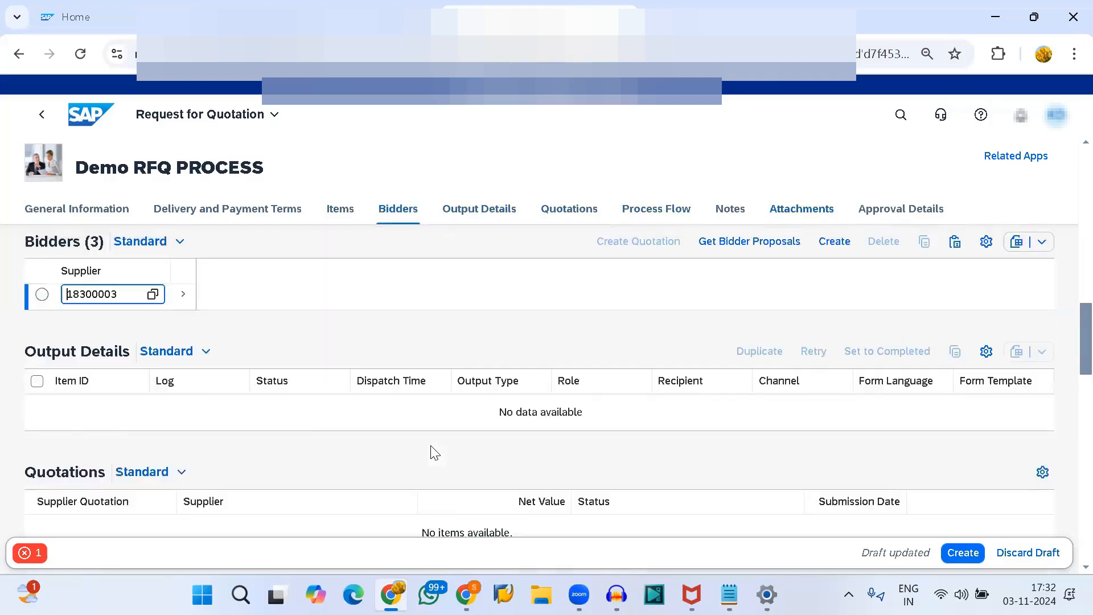
{"action": "scroll", "coordinate": [435, 454], "scroll_direction": "up", "scroll_amount": 5}
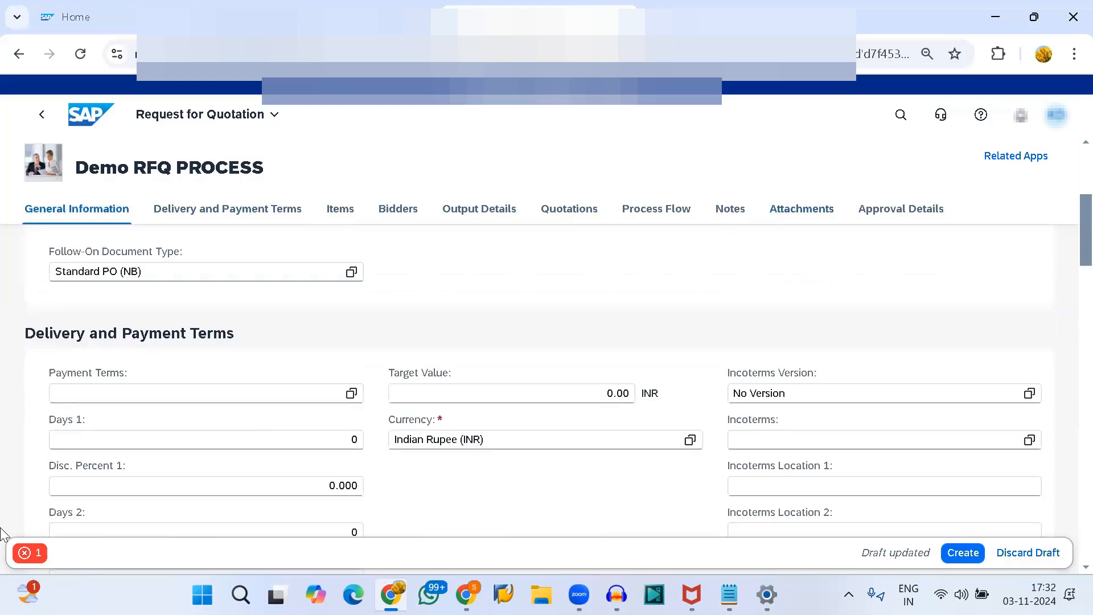
{"action": "left_click", "coordinate": [31, 554]}
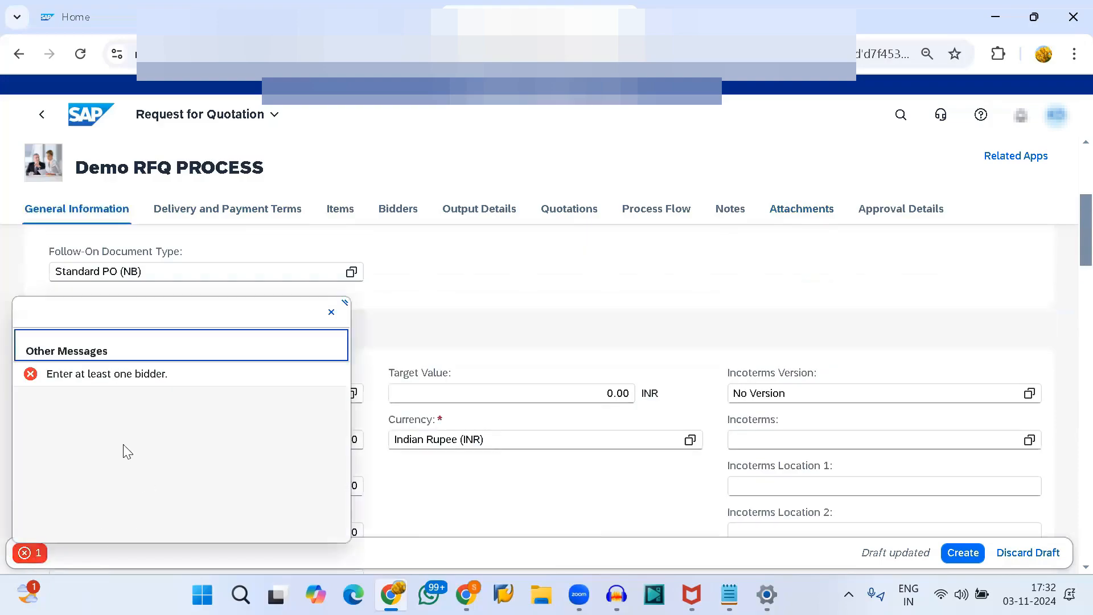
{"action": "left_click", "coordinate": [332, 314]}
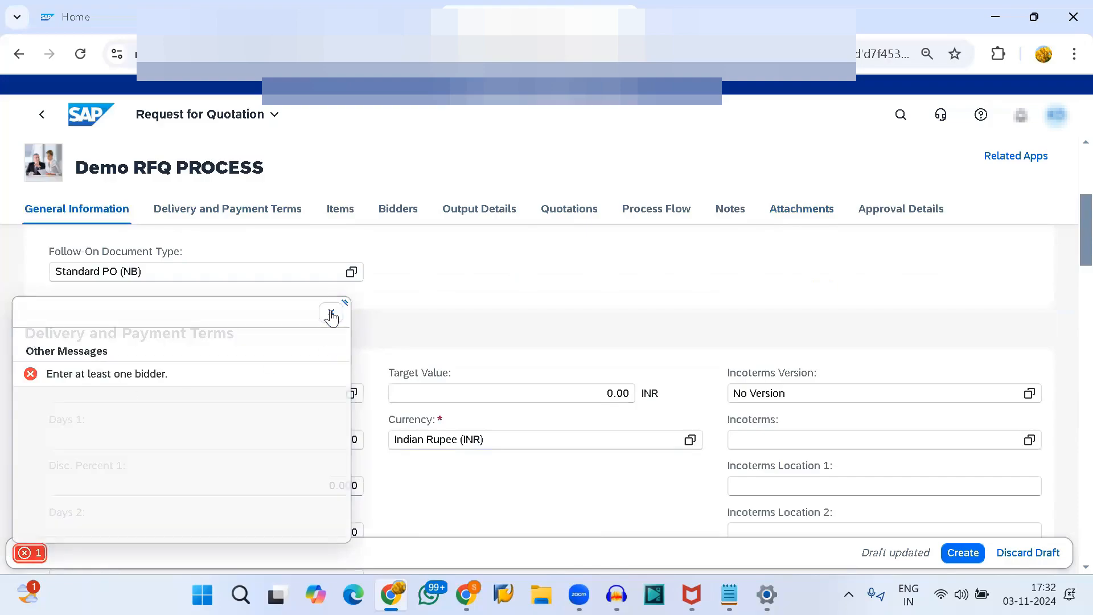
{"action": "left_click", "coordinate": [962, 553]}
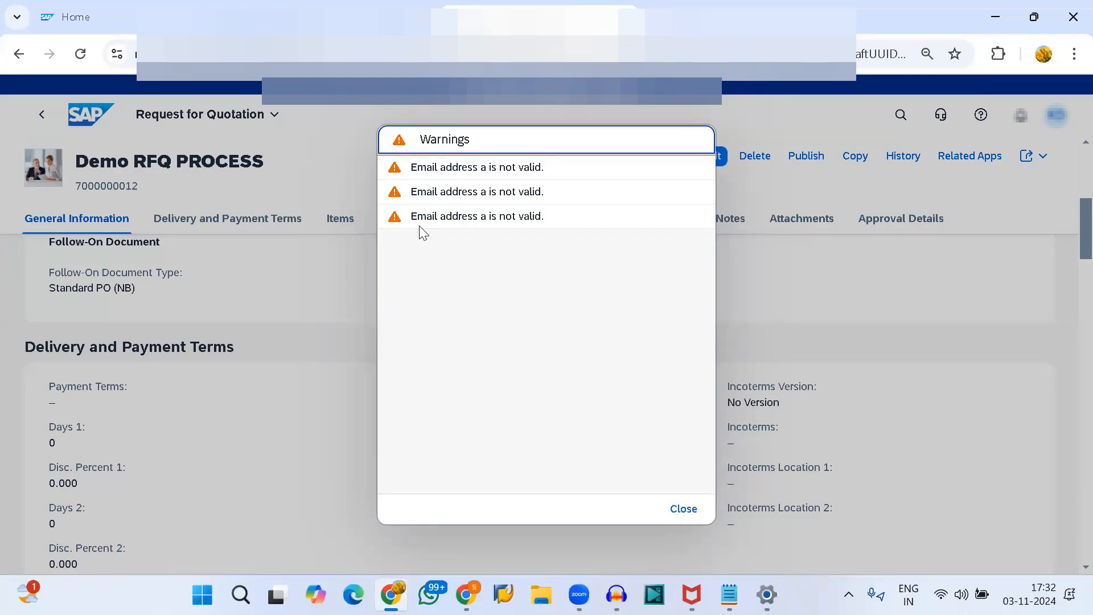
{"action": "left_click", "coordinate": [682, 510]}
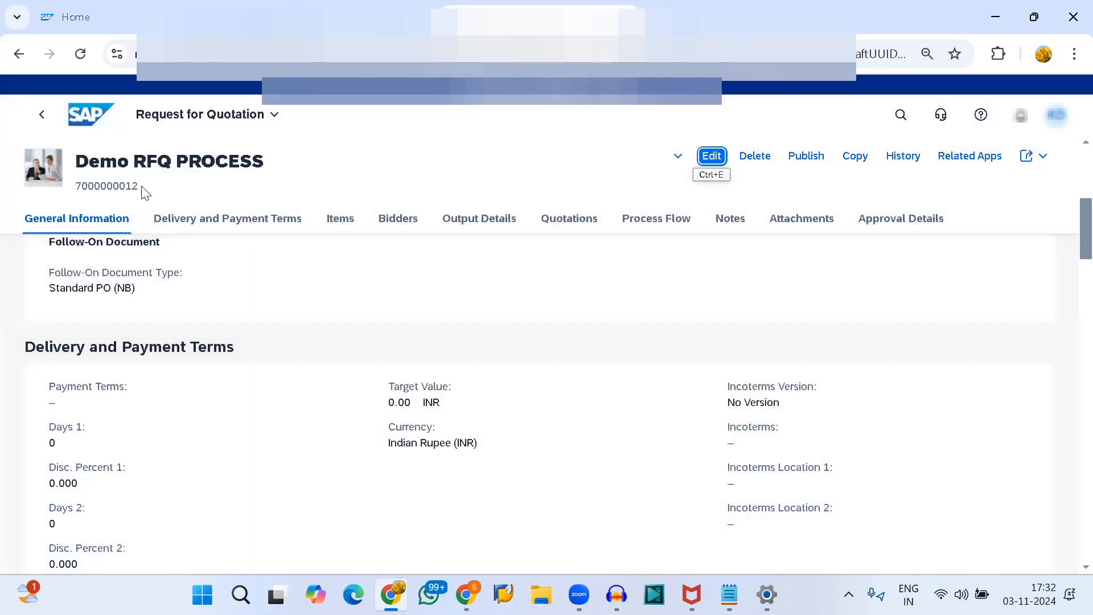
Review the saved request's process flow, attachments, notes and quotations sections, and publish the request for quotation.
{"action": "left_click_drag", "start_coordinate": [138, 186], "coordinate": [67, 188]}
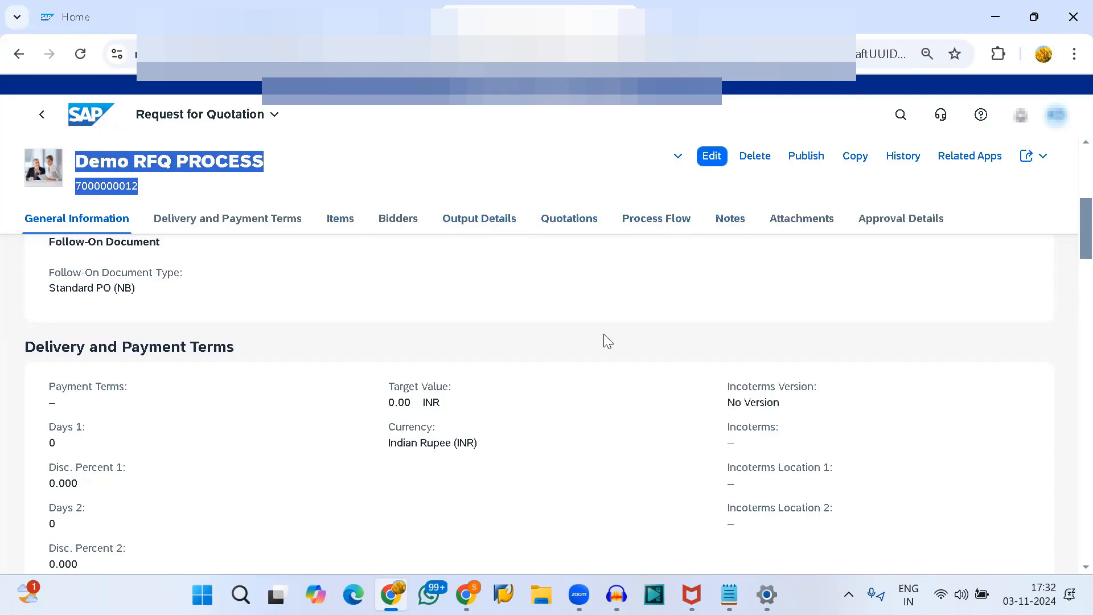
{"action": "left_click", "coordinate": [549, 327]}
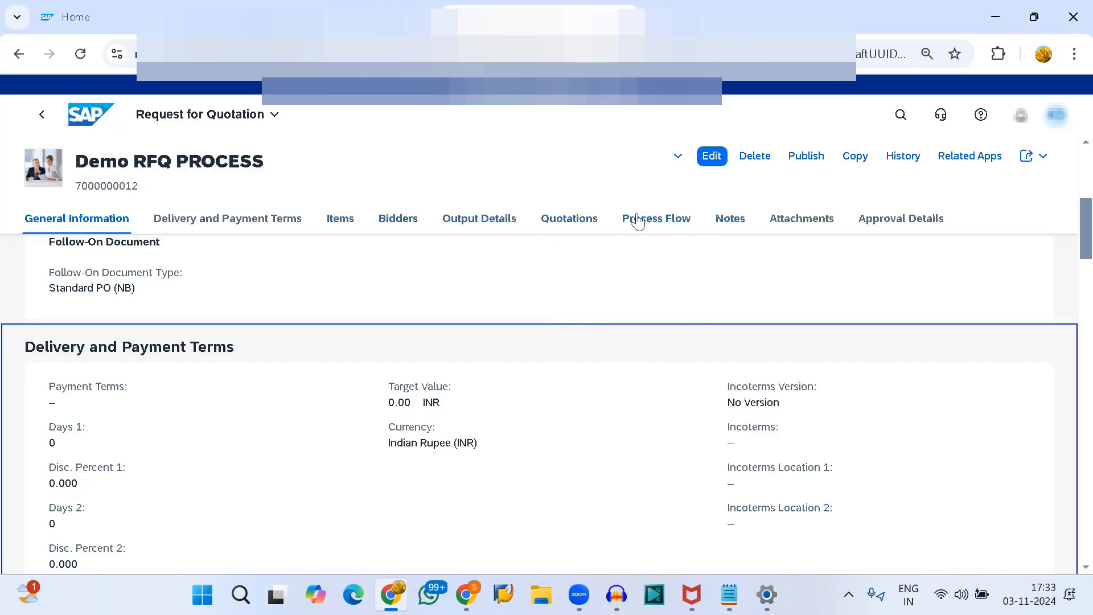
{"action": "left_click", "coordinate": [666, 227]}
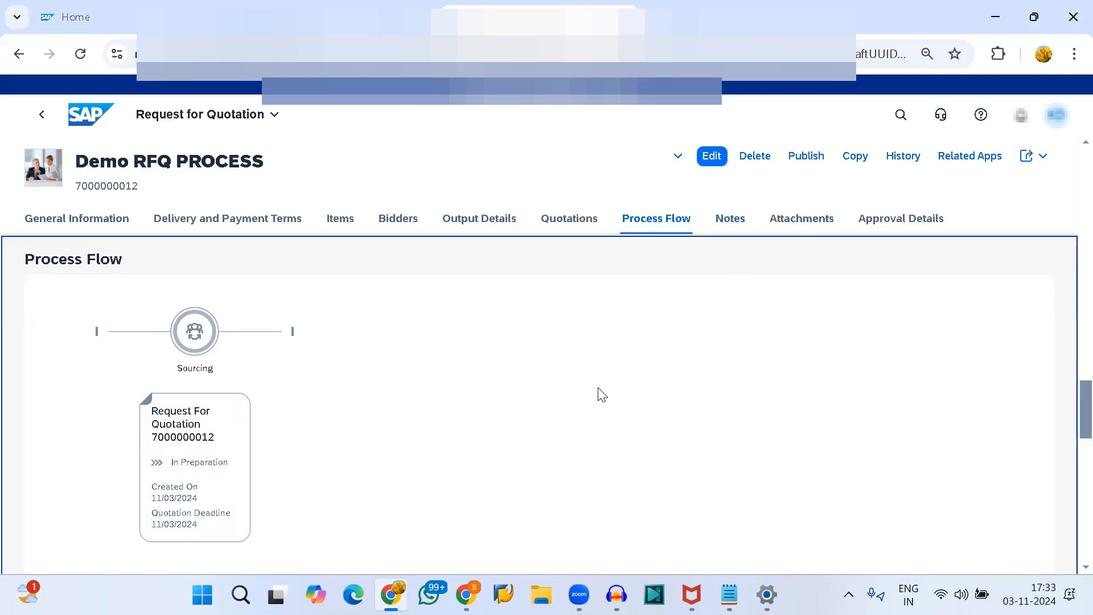
{"action": "left_click", "coordinate": [870, 225]}
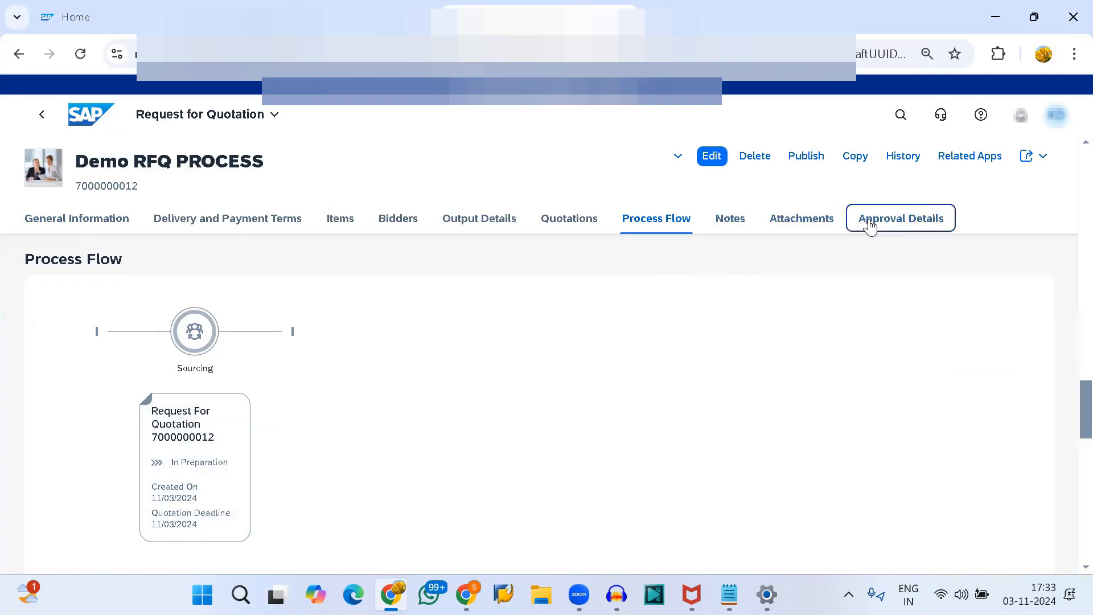
{"action": "left_click", "coordinate": [802, 222]}
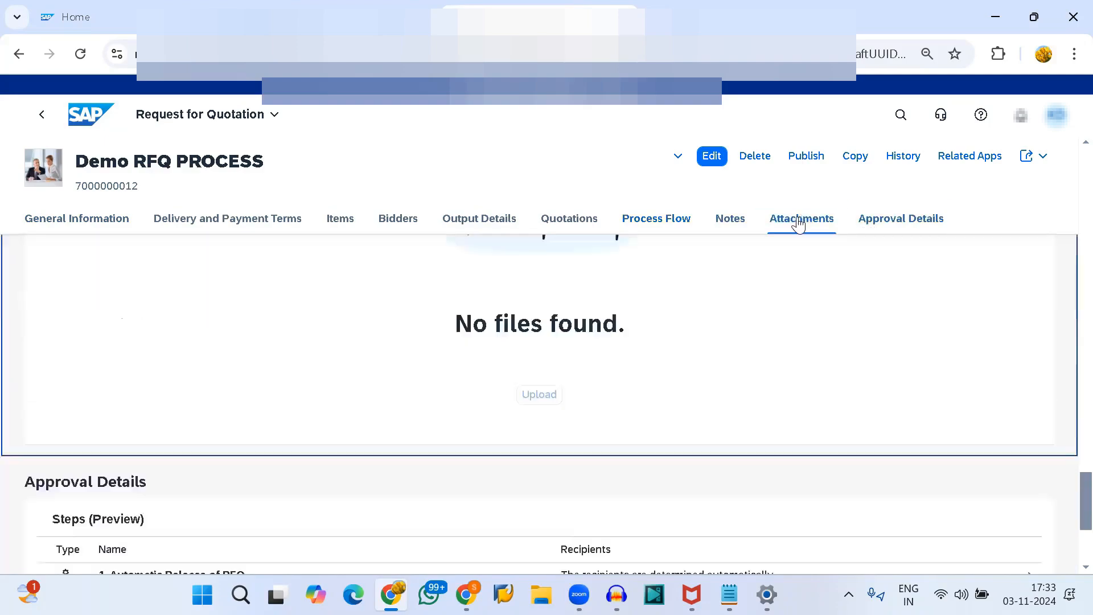
{"action": "left_click", "coordinate": [738, 222]}
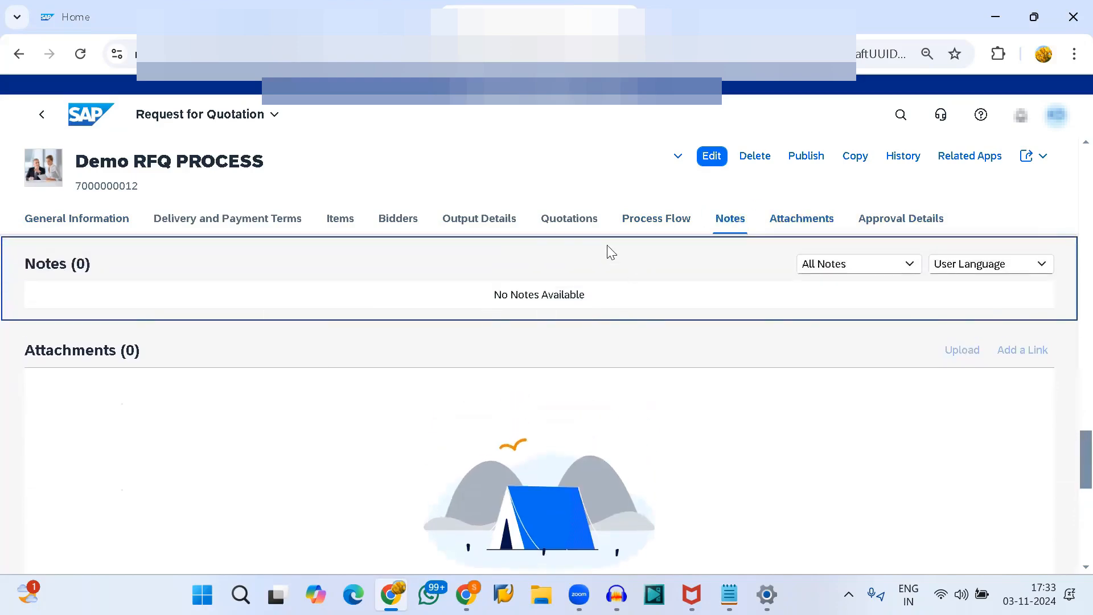
{"action": "left_click", "coordinate": [552, 225]}
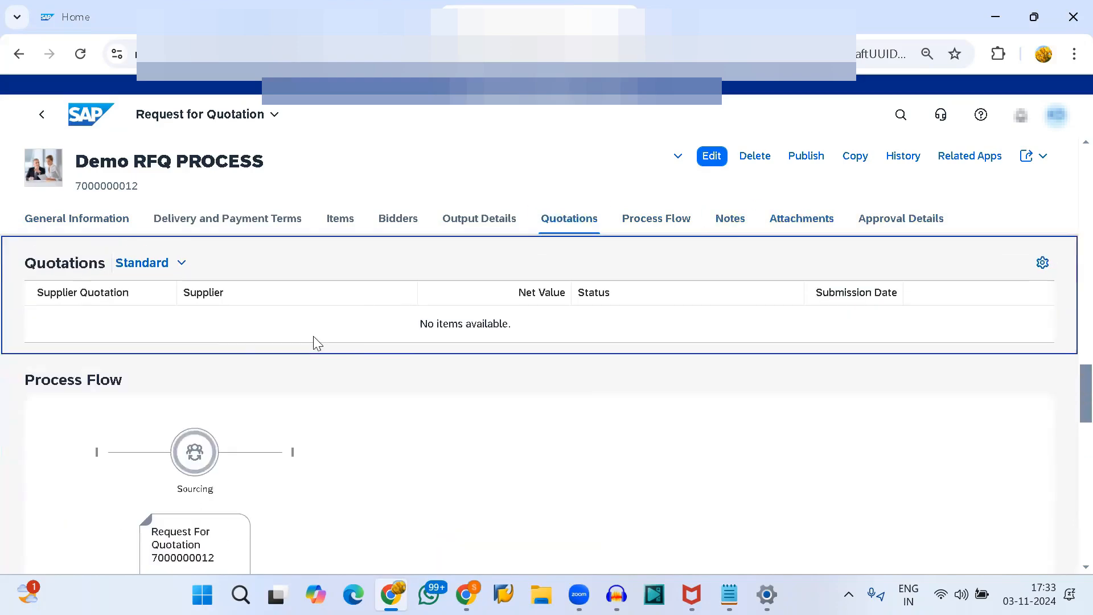
{"action": "left_click", "coordinate": [803, 167]}
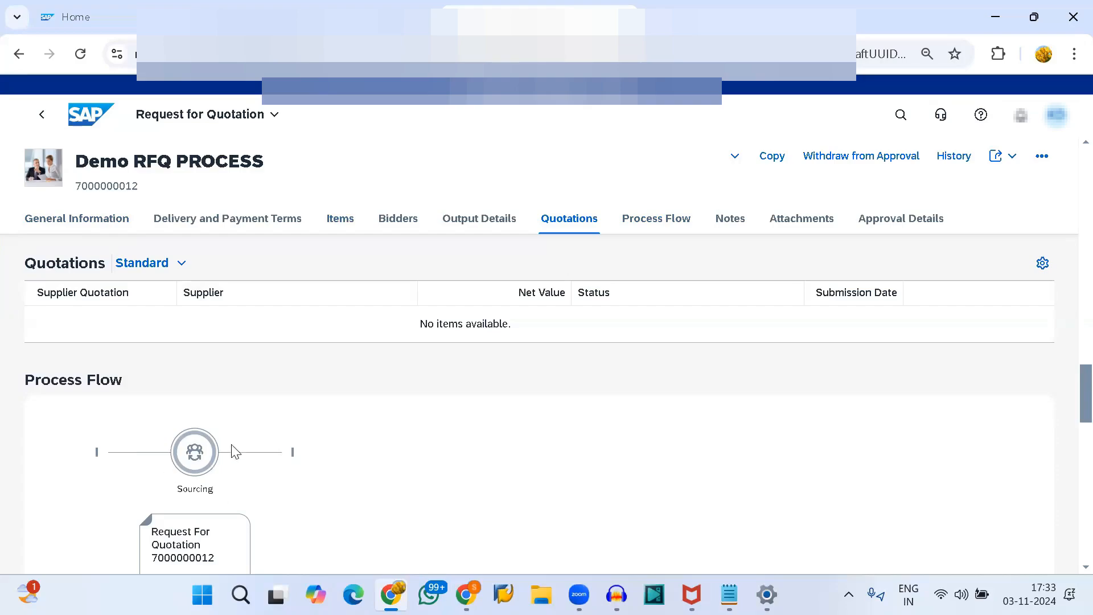
Return to the home page, find the Manage RFQs app and reopen the Demo RFQ PROCESS request.
{"action": "left_click", "coordinate": [75, 117]}
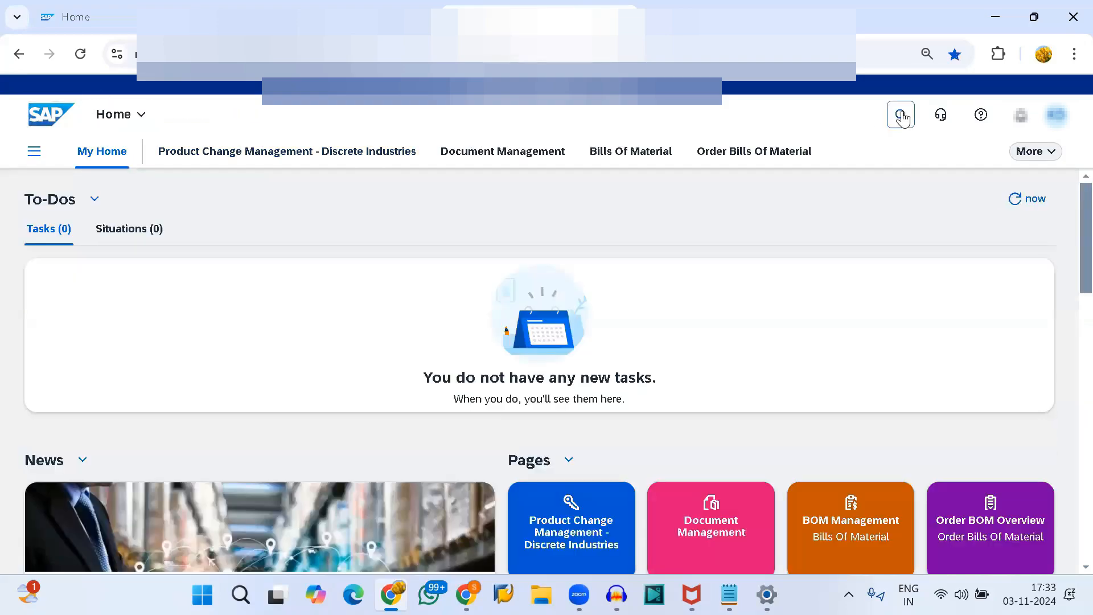
{"action": "left_click", "coordinate": [901, 117]}
{"action": "type", "text": "MAN"}
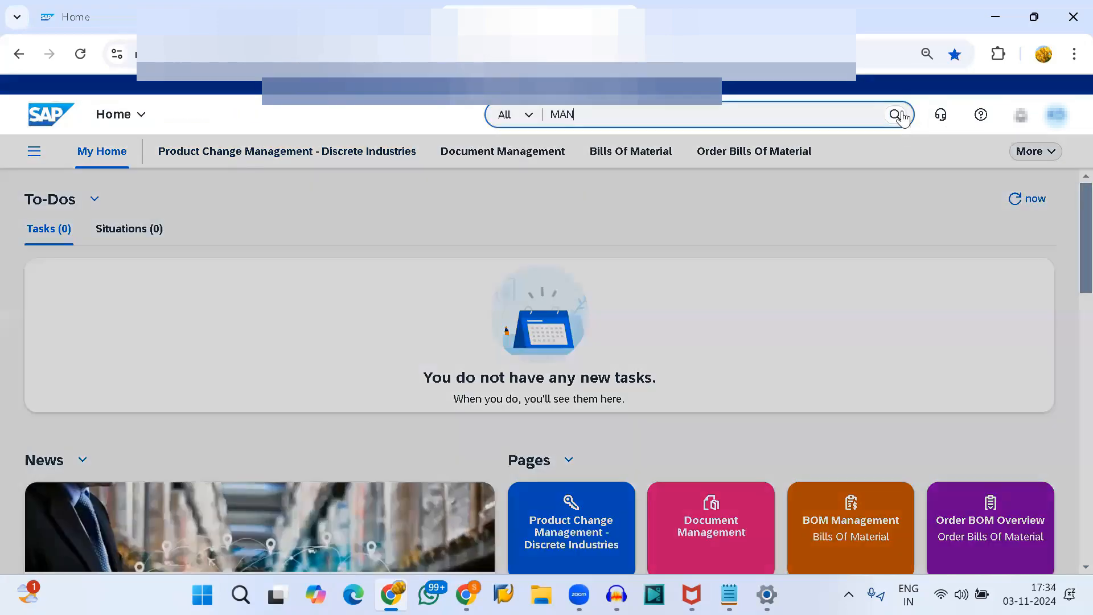
{"action": "type", "text": "AGE RFQS"}
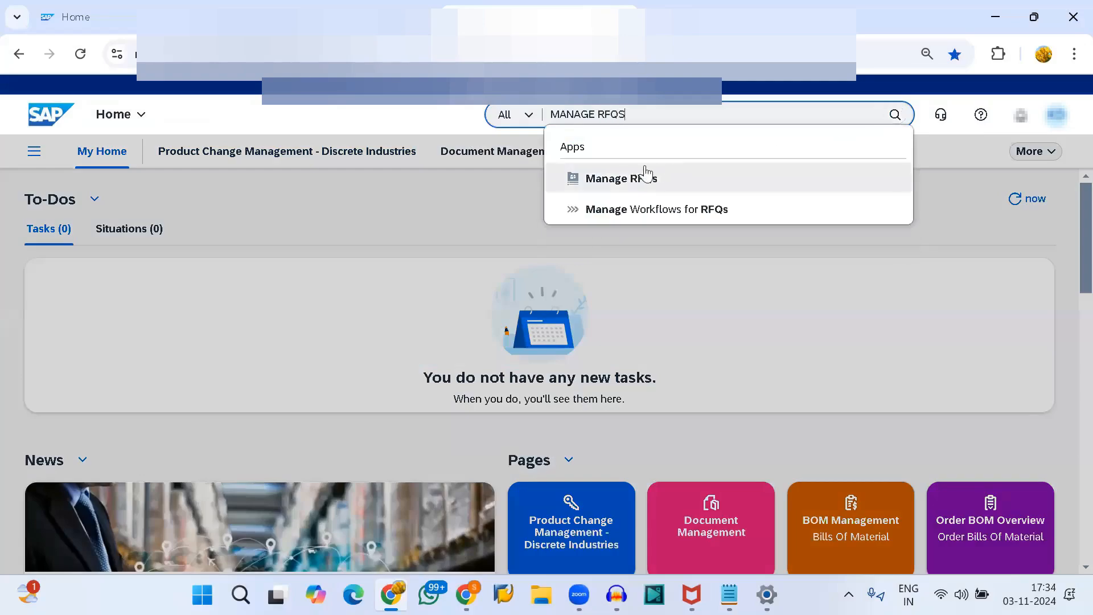
{"action": "left_click", "coordinate": [638, 174]}
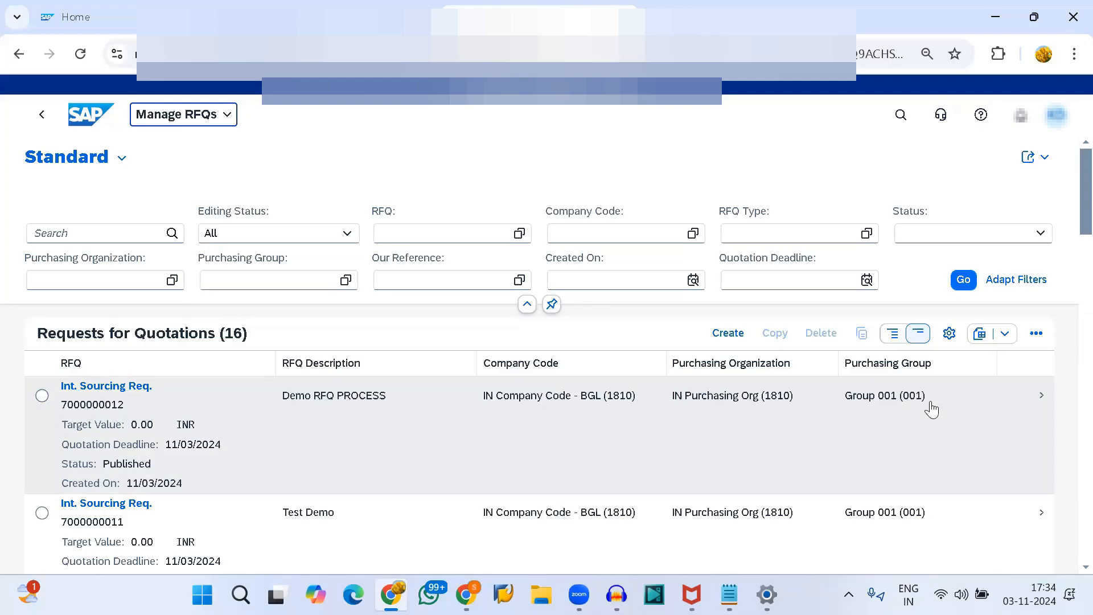
{"action": "left_click", "coordinate": [932, 409]}
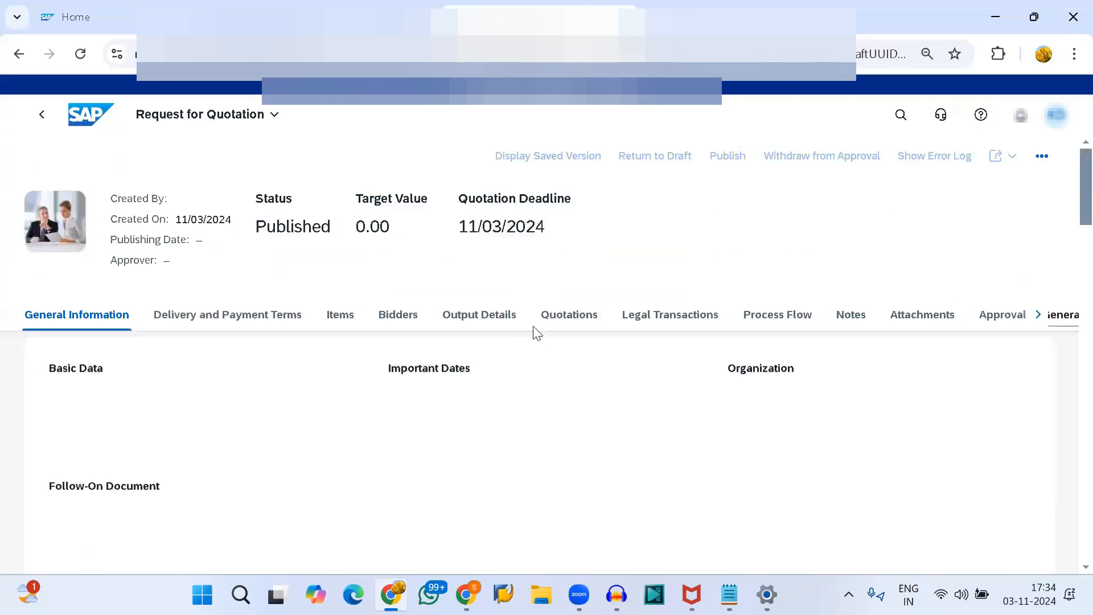
Copy the RFQ number into the Notepad note in place of its existing text, and return to the request in Chrome.
{"action": "double_click", "coordinate": [61, 195]}
{"action": "key", "text": "ctrl+c"}
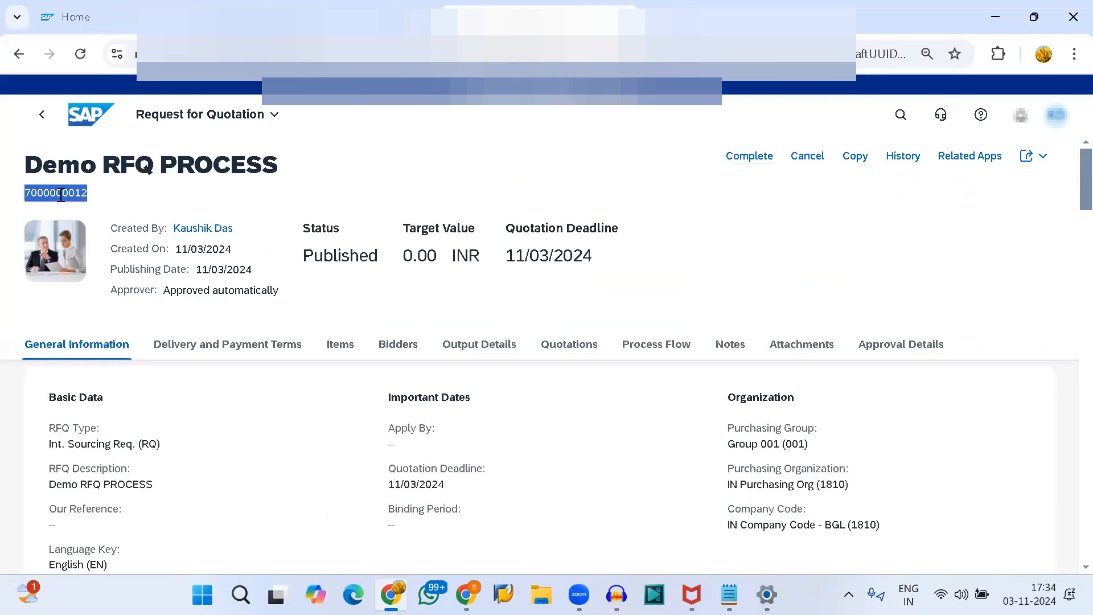
{"action": "key", "text": "alt+Tab"}
{"action": "key", "text": "alt+Tab"}
{"action": "key", "text": "alt+Tab"}
{"action": "key", "text": "alt+Tab"}
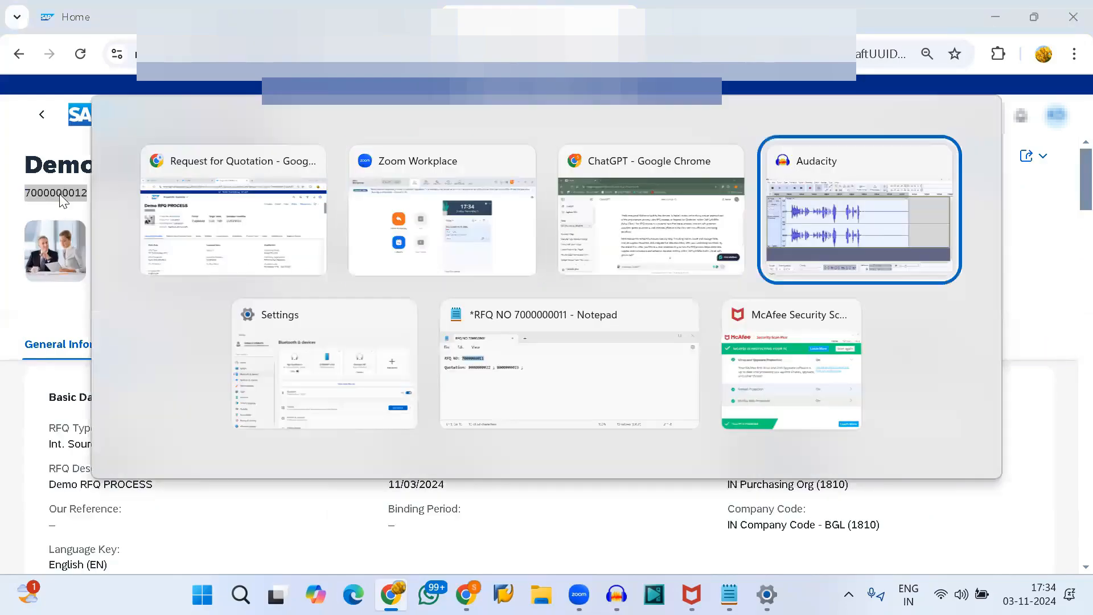
{"action": "key", "text": "alt+Tab"}
{"action": "key", "text": "ctrl+a"}
{"action": "key", "text": "Delete"}
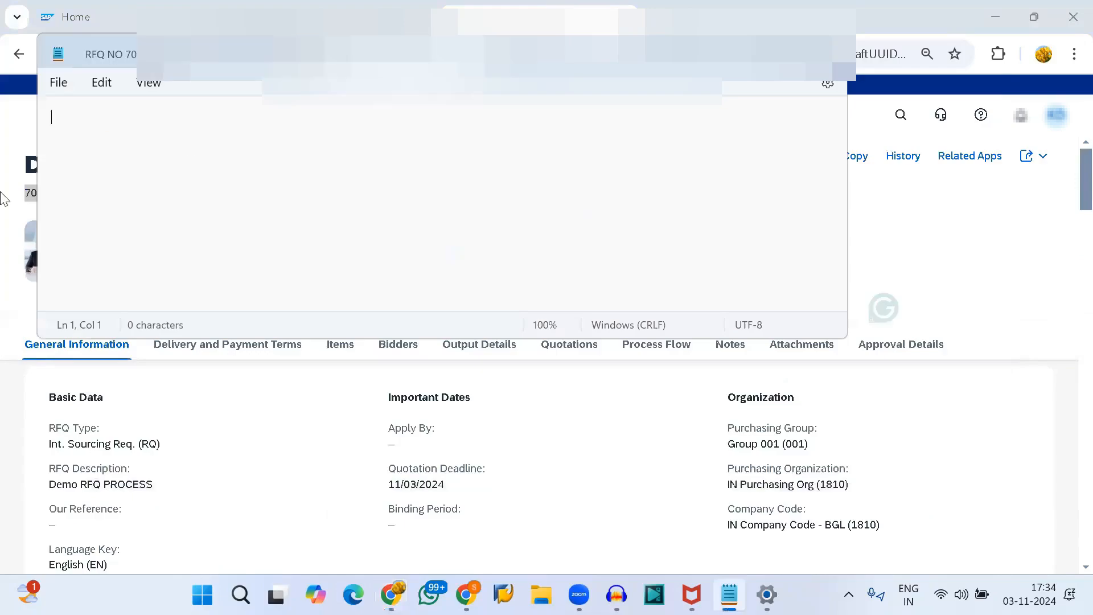
{"action": "key", "text": "ctrl+v"}
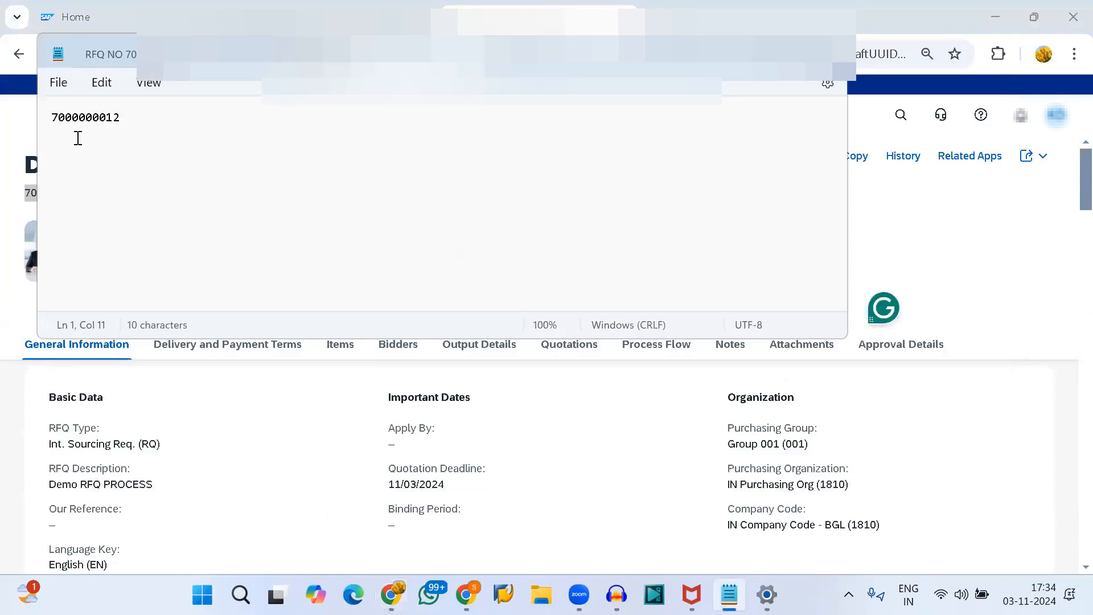
{"action": "key", "text": "Return"}
{"action": "key", "text": "alt+Tab"}
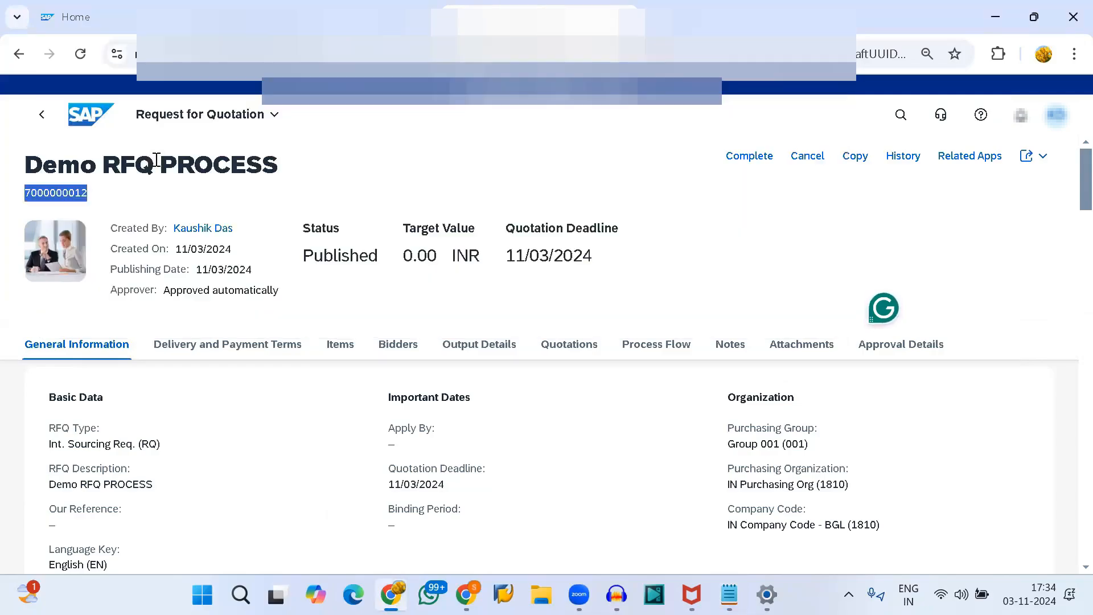
Examine the published request's quotations, process flow, output details and items sections.
{"action": "left_click", "coordinate": [567, 346]}
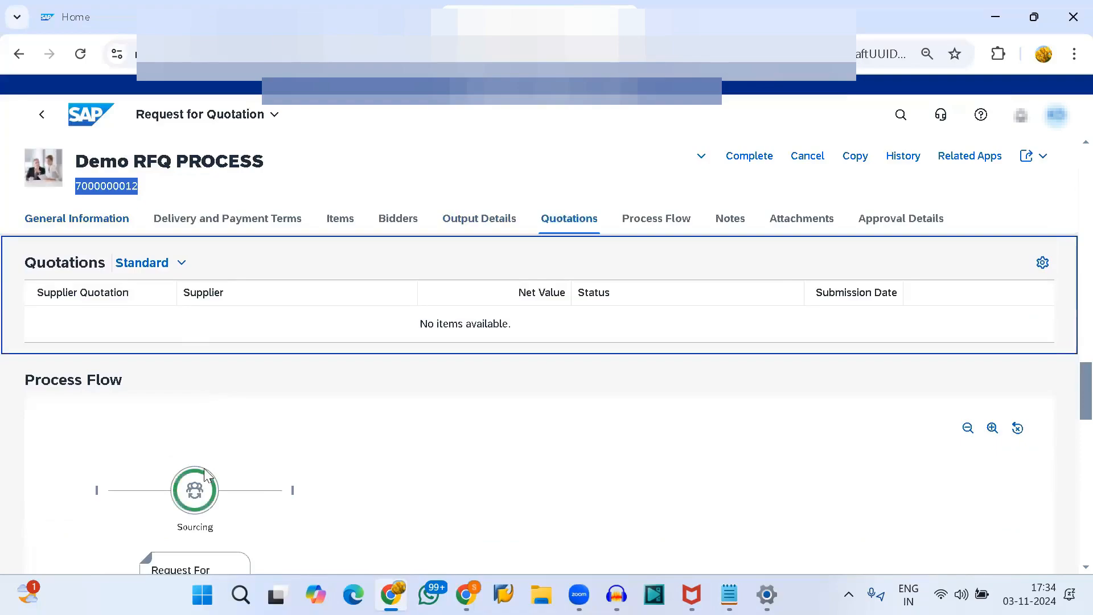
{"action": "scroll", "coordinate": [204, 468], "scroll_direction": "down", "scroll_amount": 1}
{"action": "scroll", "coordinate": [450, 416], "scroll_direction": "up", "scroll_amount": 2}
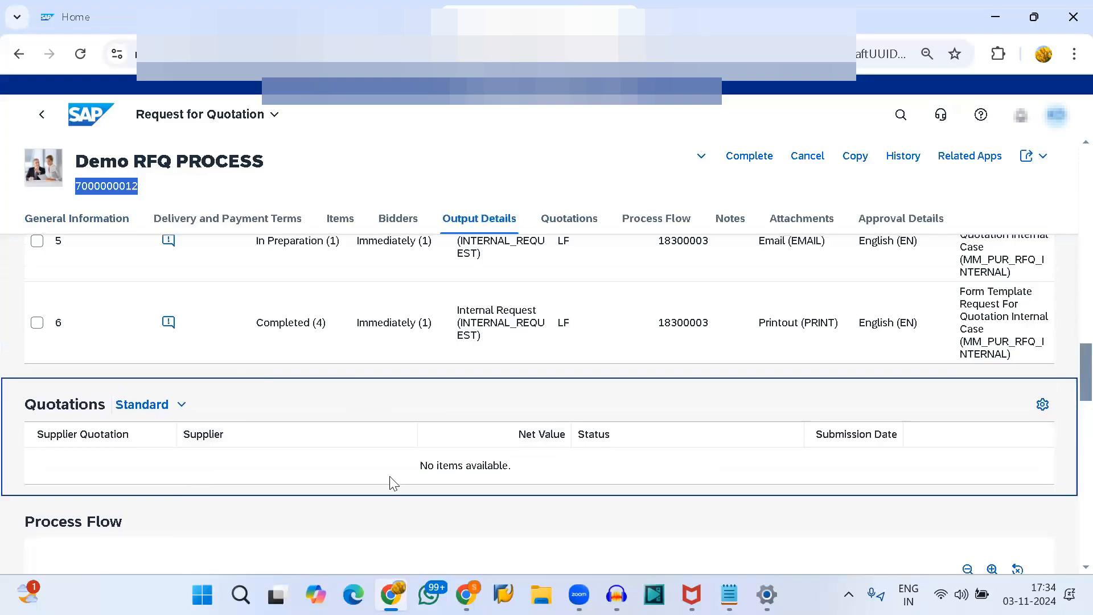
{"action": "scroll", "coordinate": [392, 482], "scroll_direction": "down", "scroll_amount": 2}
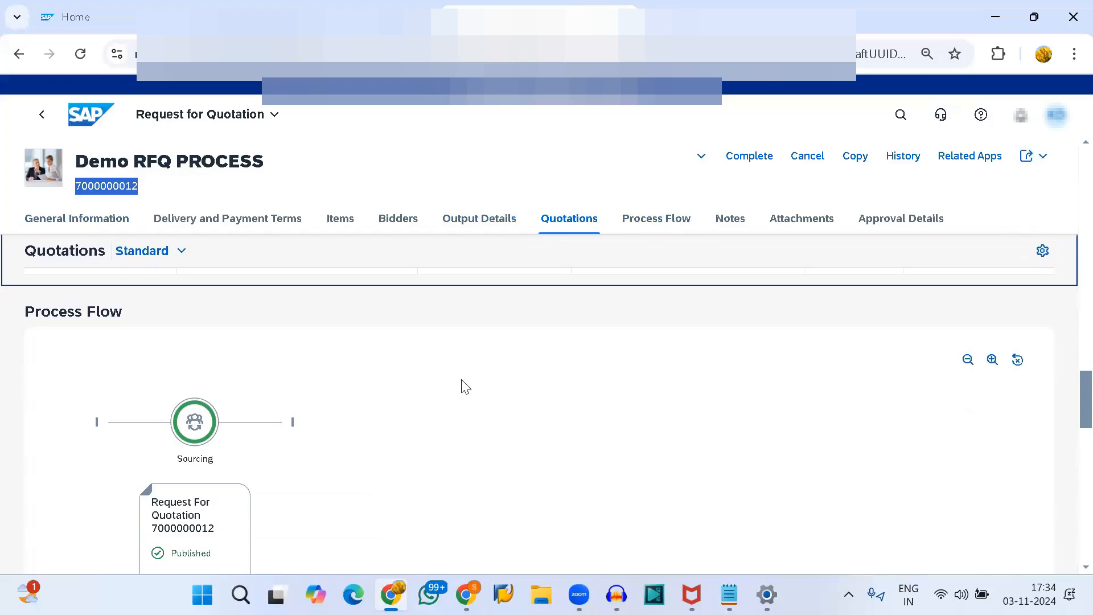
{"action": "scroll", "coordinate": [466, 387], "scroll_direction": "down", "scroll_amount": 1}
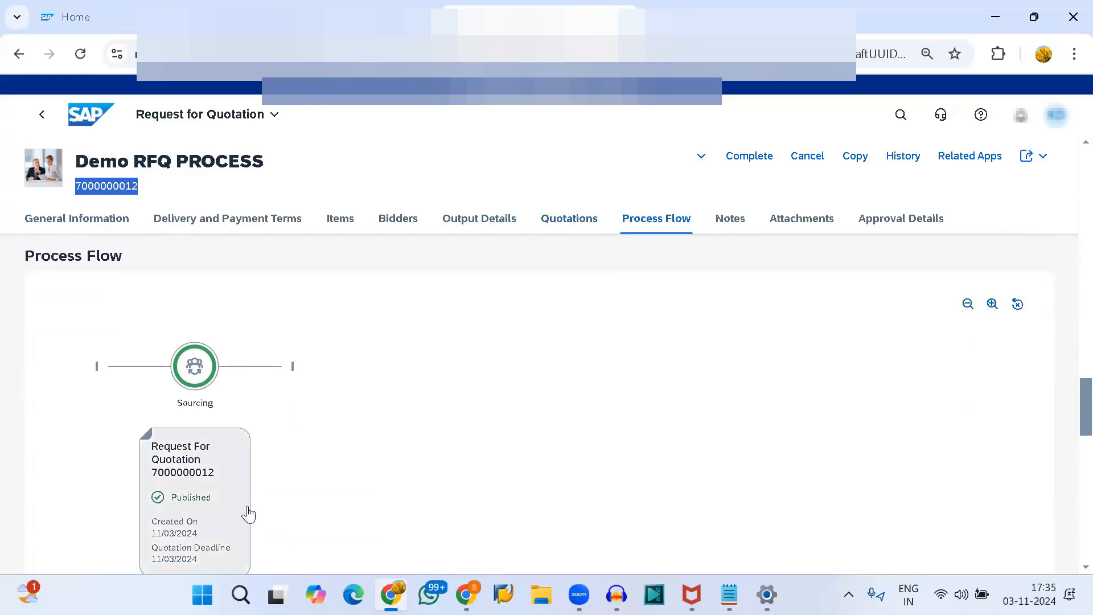
{"action": "scroll", "coordinate": [248, 515], "scroll_direction": "up", "scroll_amount": 5}
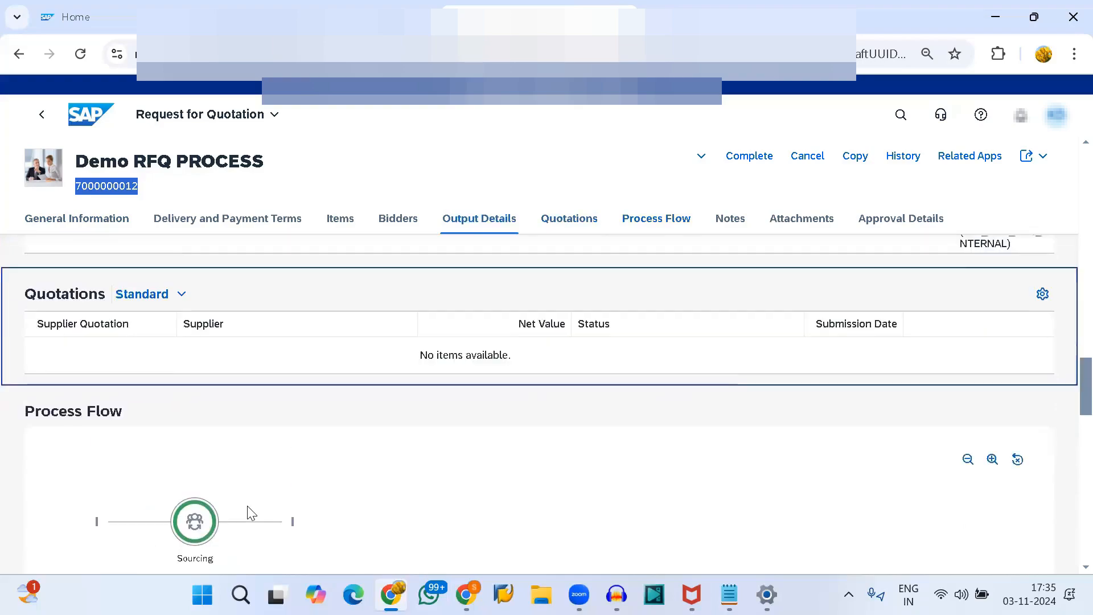
{"action": "scroll", "coordinate": [251, 513], "scroll_direction": "up", "scroll_amount": 10}
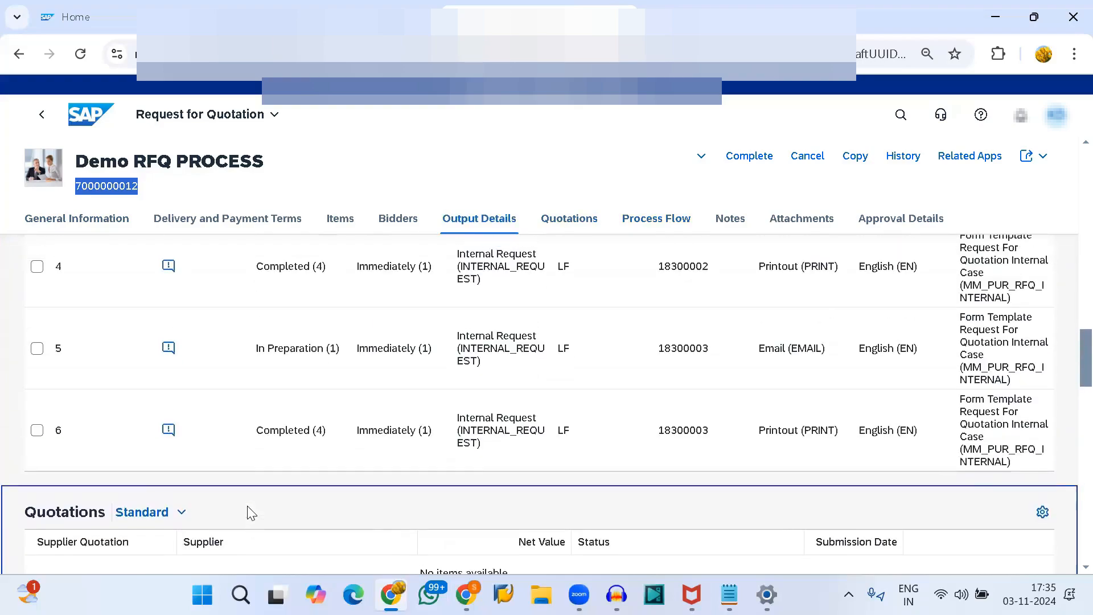
{"action": "scroll", "coordinate": [248, 515], "scroll_direction": "up", "scroll_amount": 3}
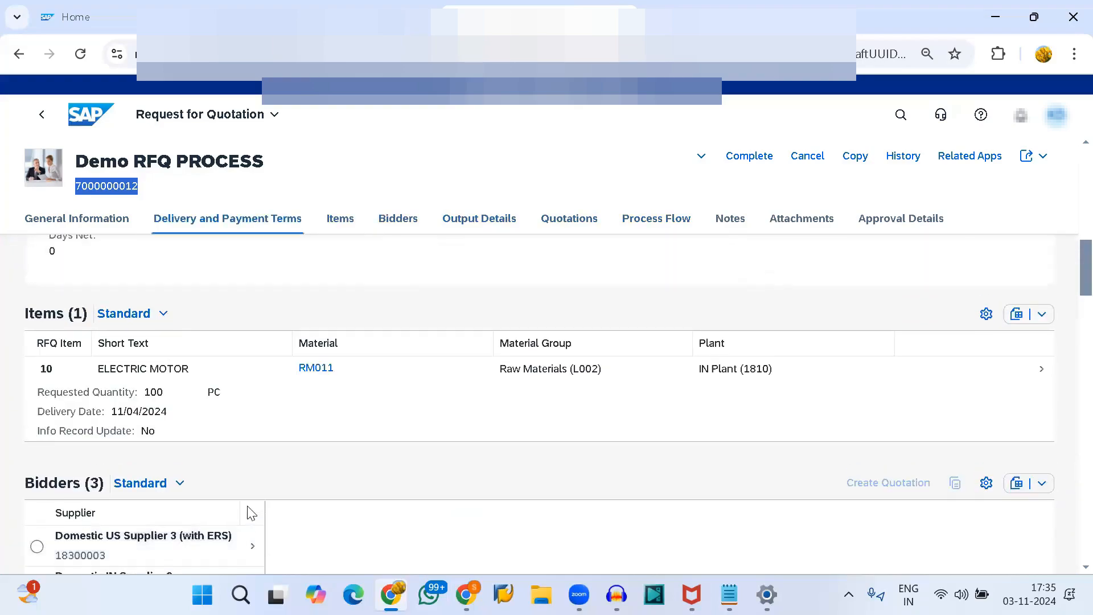
Start a supplier quotation for the bidder Domestic US Supplier 3 (with ERS) from the request for quotation.
{"action": "scroll", "coordinate": [246, 513], "scroll_direction": "down", "scroll_amount": 2}
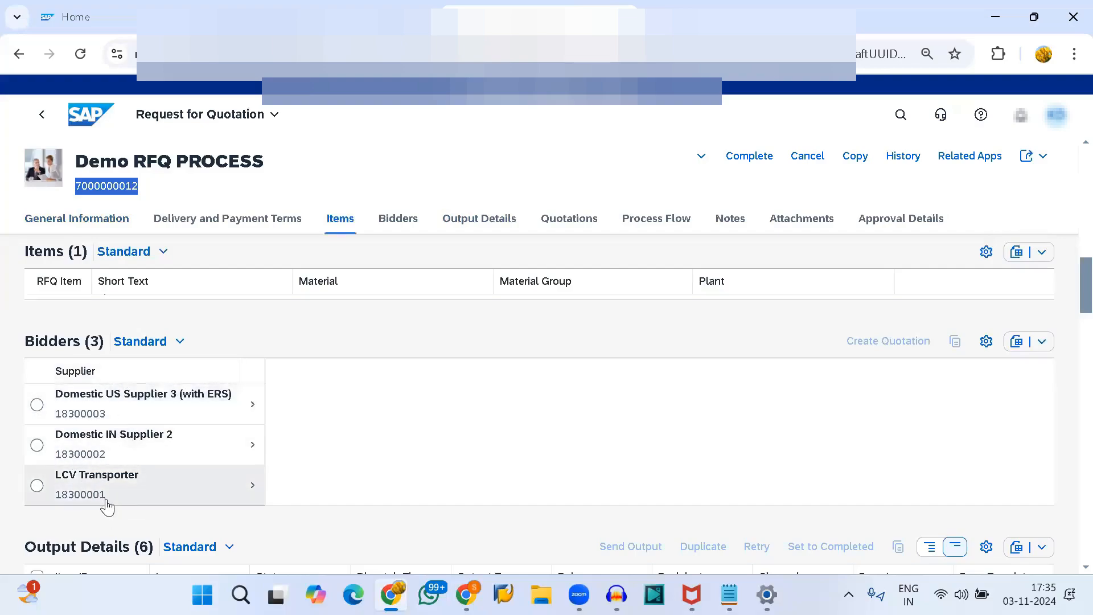
{"action": "left_click", "coordinate": [38, 405]}
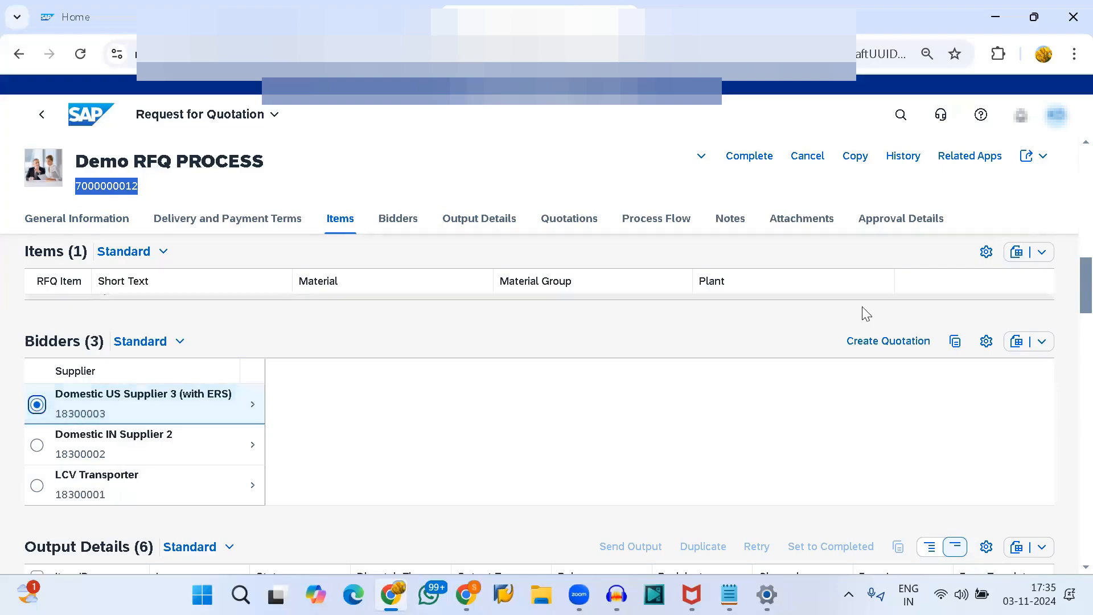
{"action": "left_click", "coordinate": [875, 341]}
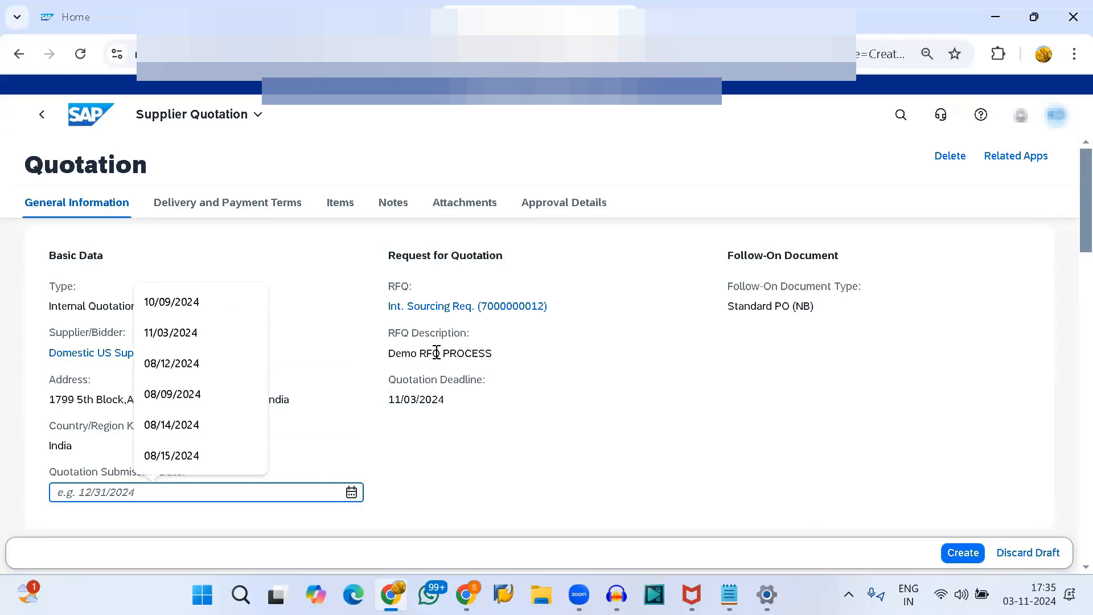
{"action": "left_click", "coordinate": [610, 380]}
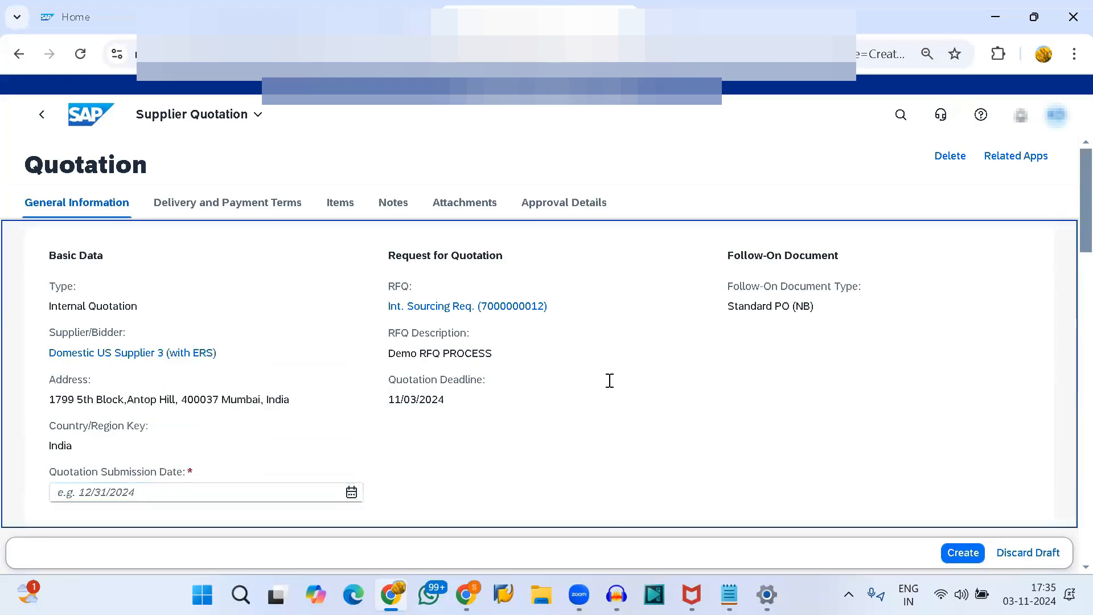
Set the quotation submission date to 11/03/2024 and the ELECTRIC MOTOR item's net order price to 10 INR.
{"action": "left_click", "coordinate": [352, 493]}
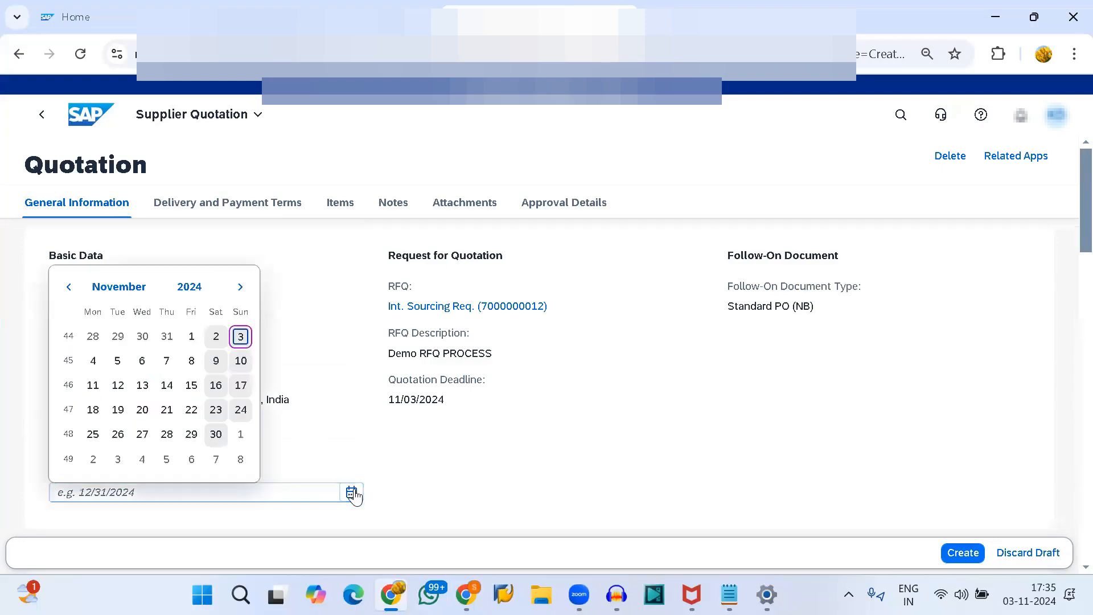
{"action": "left_click", "coordinate": [240, 336]}
{"action": "scroll", "coordinate": [428, 483], "scroll_direction": "down", "scroll_amount": 4}
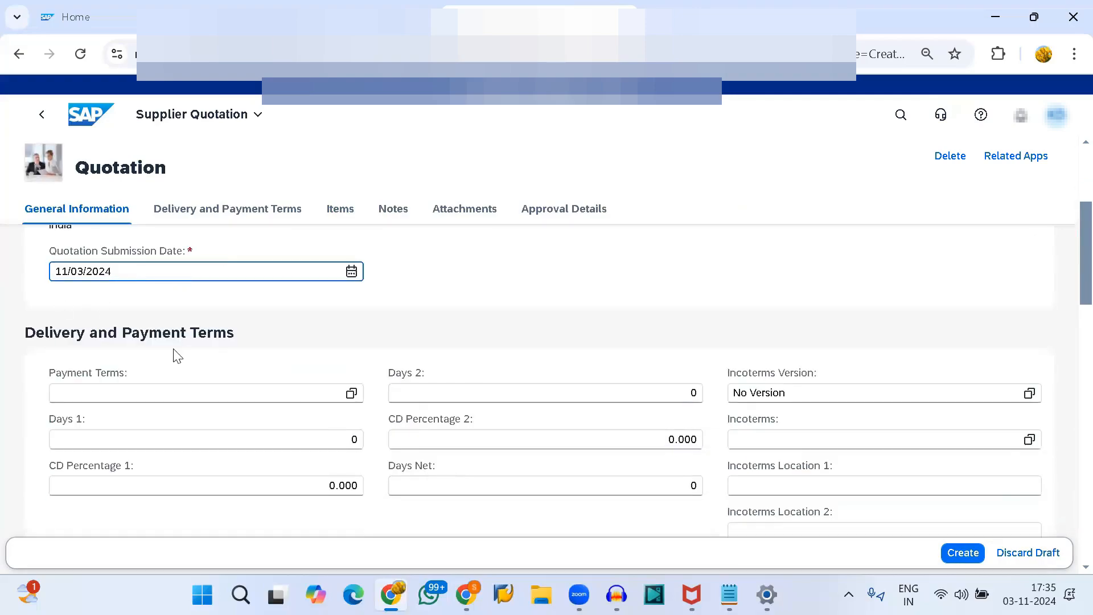
{"action": "scroll", "coordinate": [349, 399], "scroll_direction": "down", "scroll_amount": 3}
{"action": "scroll", "coordinate": [350, 399], "scroll_direction": "down", "scroll_amount": 3}
{"action": "scroll", "coordinate": [350, 399], "scroll_direction": "up", "scroll_amount": 1}
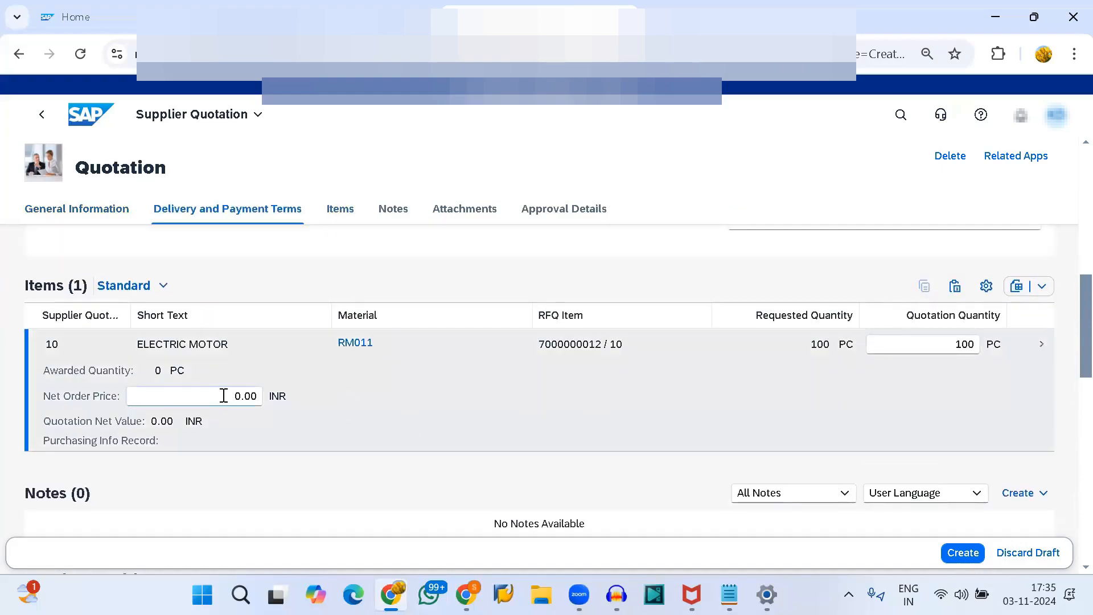
{"action": "left_click_drag", "start_coordinate": [232, 396], "coordinate": [259, 394]}
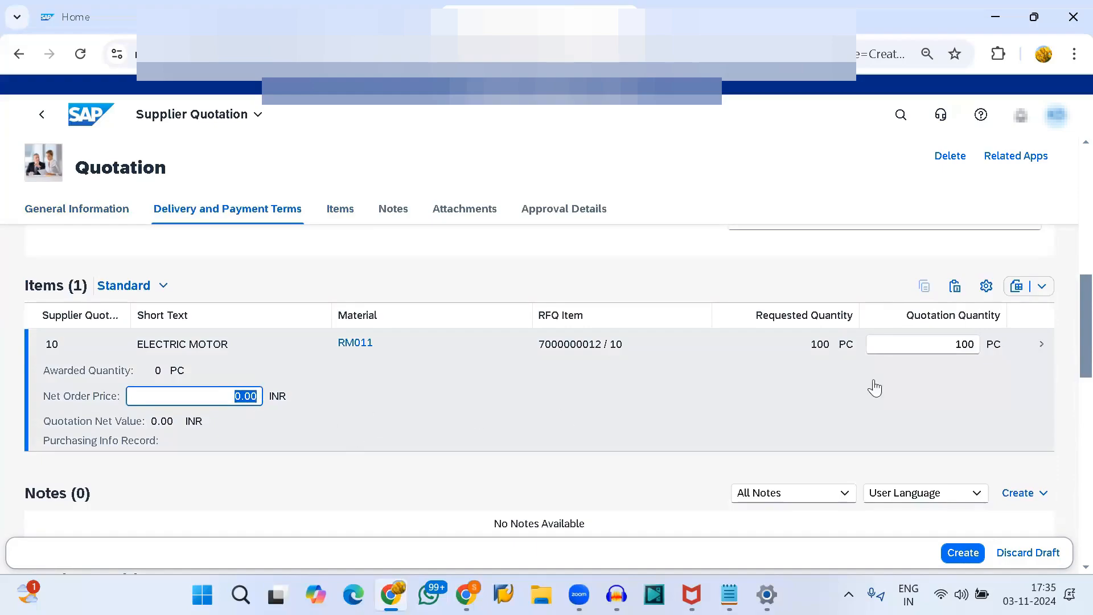
{"action": "left_click", "coordinate": [955, 348]}
{"action": "double_click", "coordinate": [955, 348]}
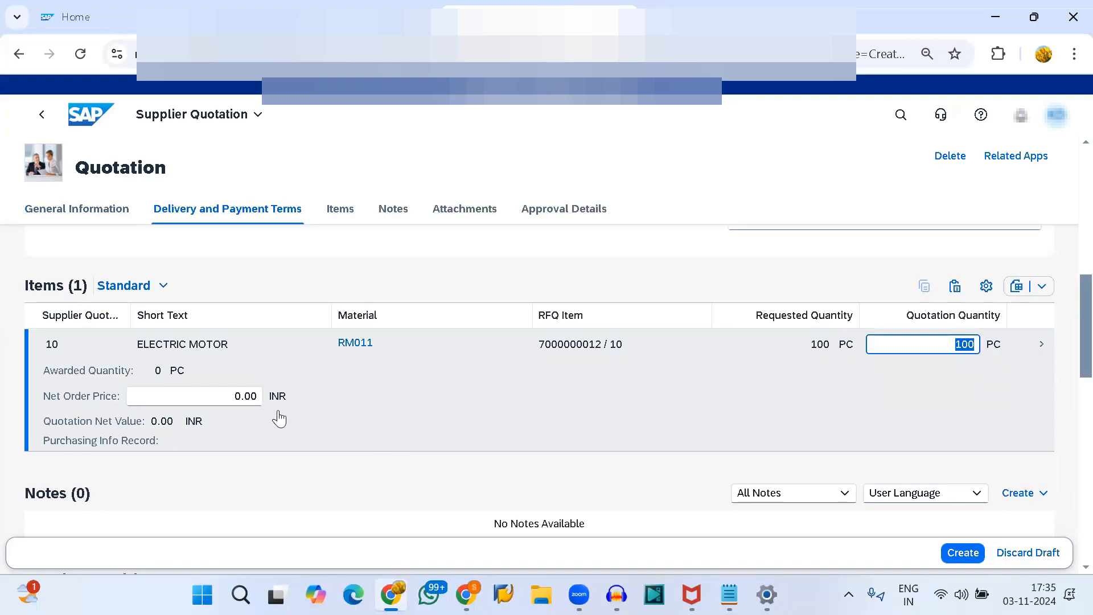
{"action": "left_click_drag", "start_coordinate": [237, 393], "coordinate": [261, 395]}
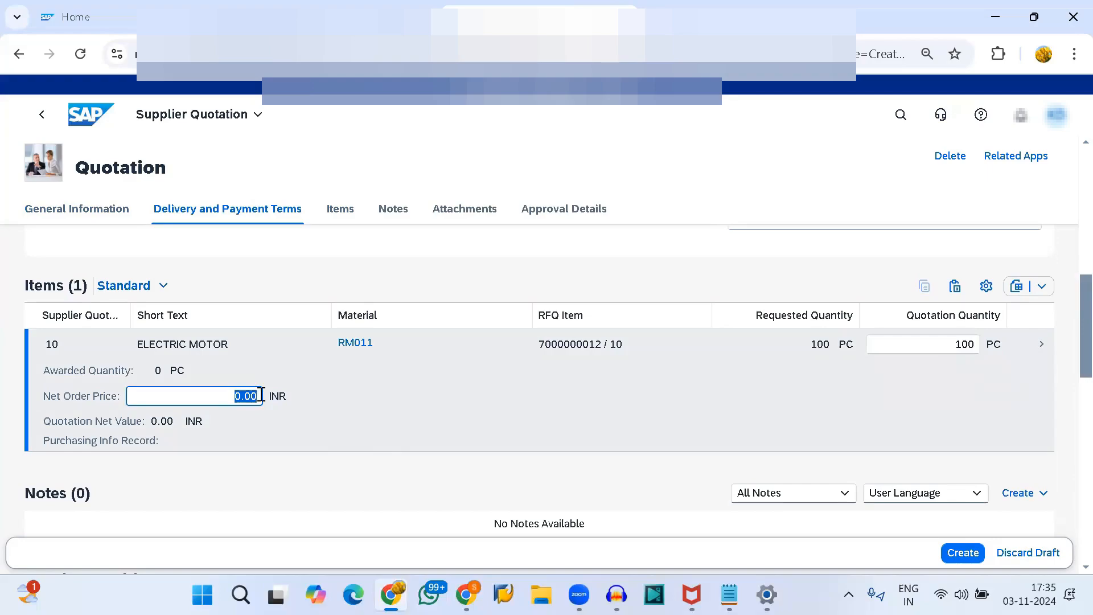
{"action": "type", "text": "10"}
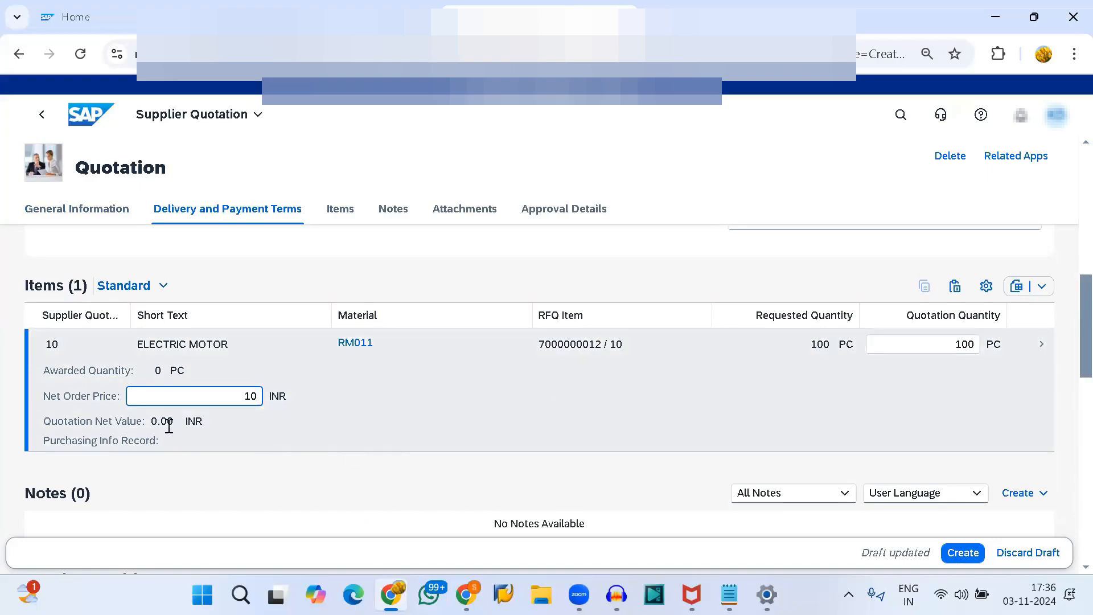
{"action": "key", "text": "Return"}
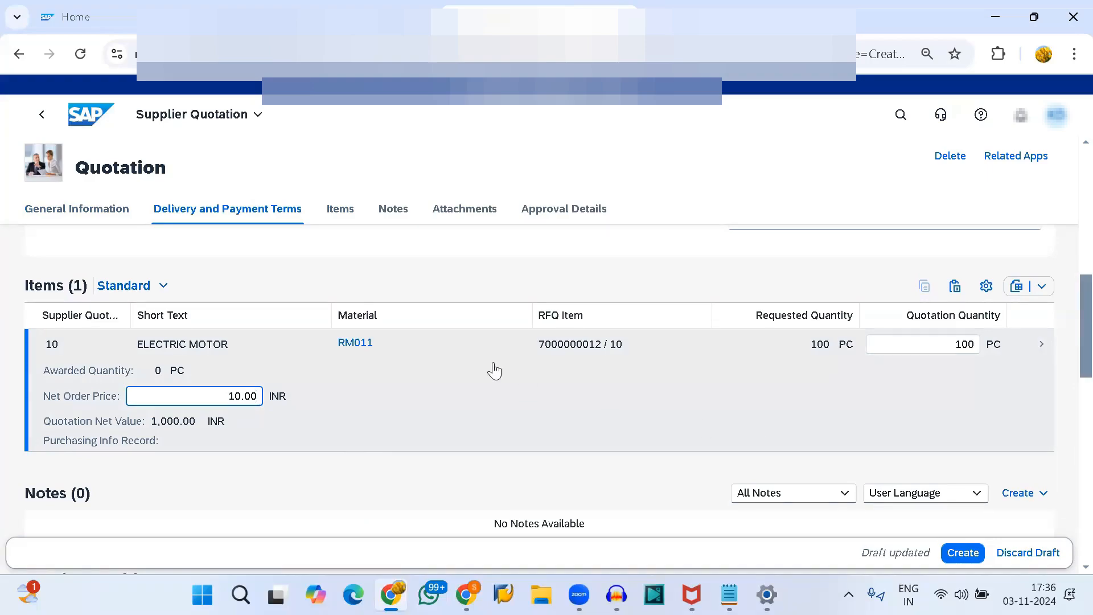
Check the item's net value and the approval details, and create the supplier quotation.
{"action": "scroll", "coordinate": [534, 439], "scroll_direction": "down", "scroll_amount": 1}
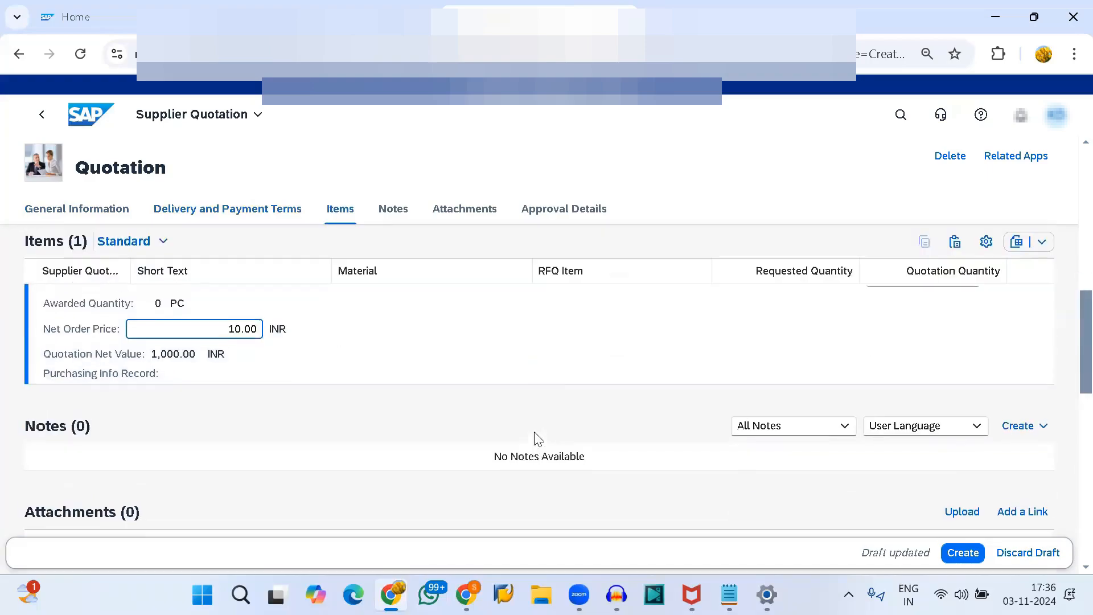
{"action": "scroll", "coordinate": [152, 355], "scroll_direction": "up", "scroll_amount": 1}
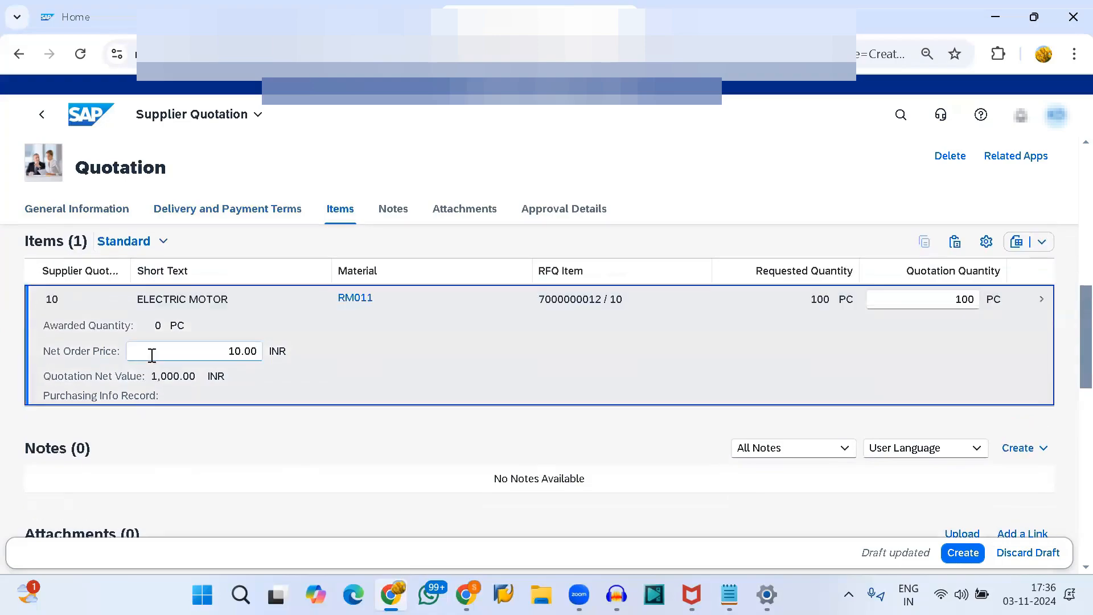
{"action": "left_click_drag", "start_coordinate": [153, 381], "coordinate": [196, 379]}
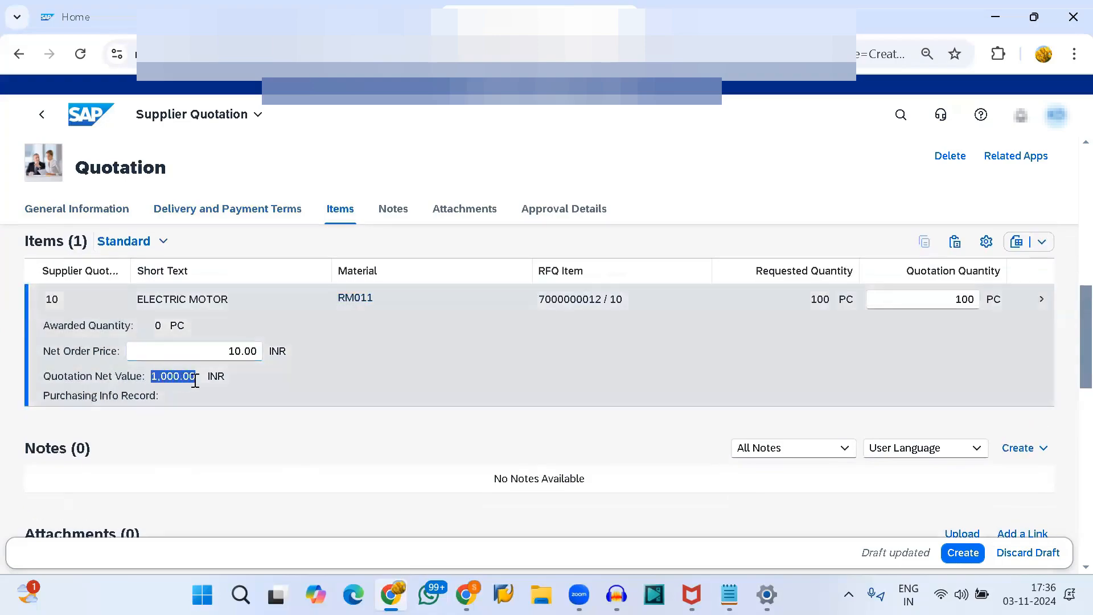
{"action": "scroll", "coordinate": [285, 398], "scroll_direction": "up", "scroll_amount": 1}
{"action": "scroll", "coordinate": [285, 395], "scroll_direction": "up", "scroll_amount": 2}
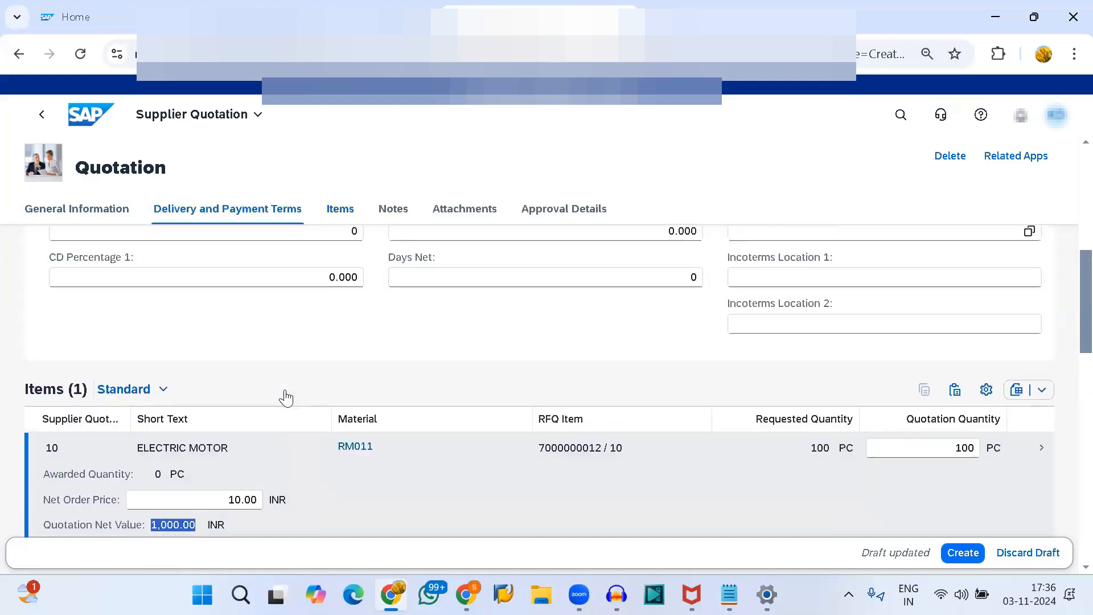
{"action": "scroll", "coordinate": [285, 396], "scroll_direction": "down", "scroll_amount": 2}
{"action": "left_click", "coordinate": [547, 212]}
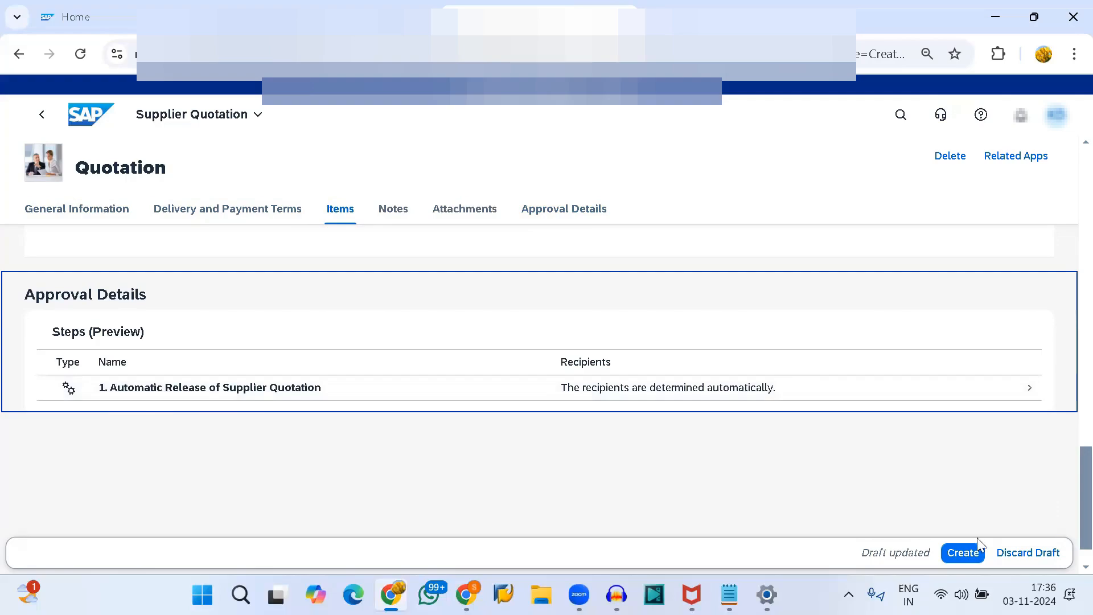
{"action": "left_click", "coordinate": [962, 551]}
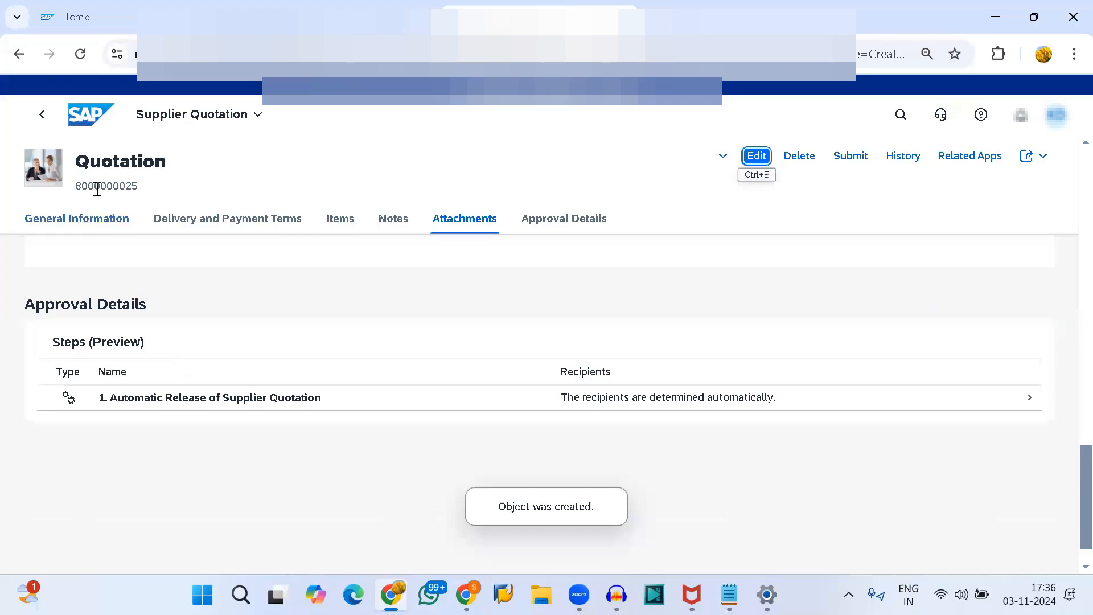
Copy the new quotation number into the Notepad note below the RFQ number, and return to the quotation in Chrome.
{"action": "double_click", "coordinate": [97, 189]}
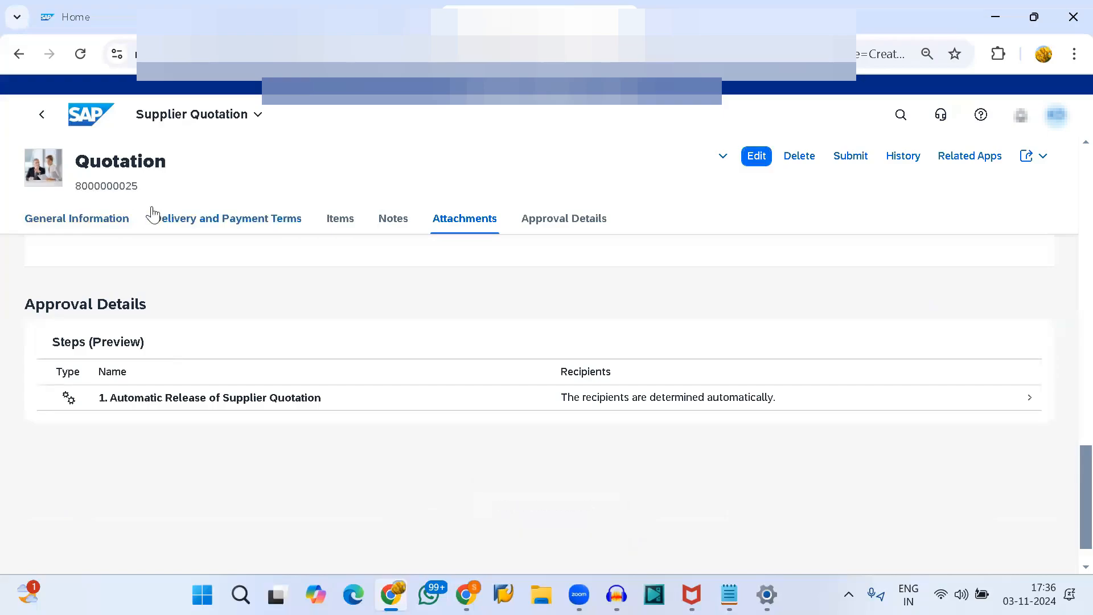
{"action": "double_click", "coordinate": [87, 188]}
{"action": "key", "text": "ctrl+c"}
{"action": "key", "text": "alt+Tab"}
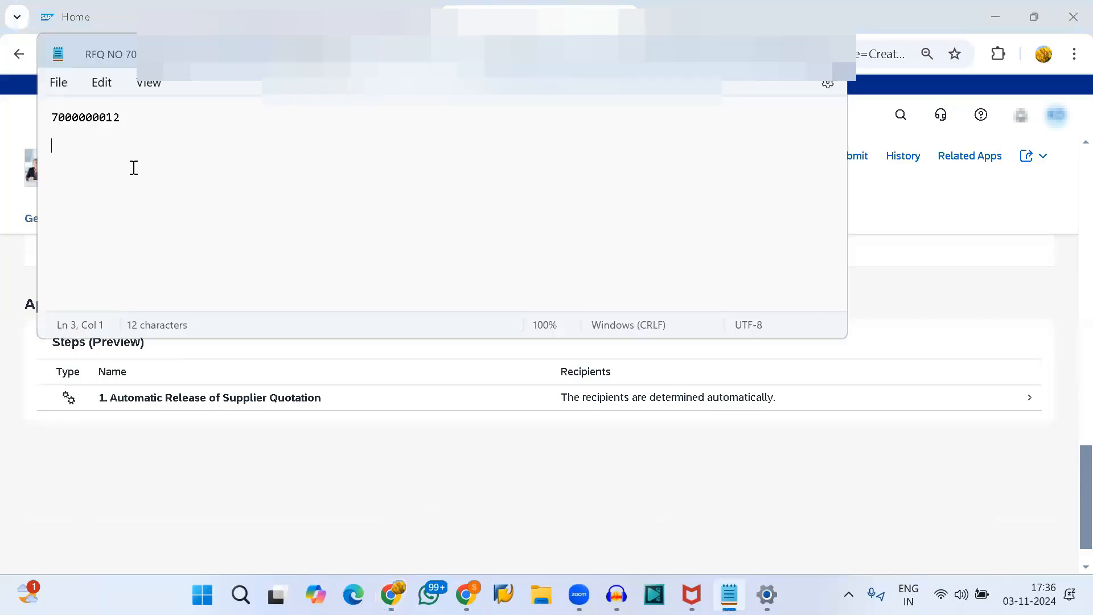
{"action": "key", "text": "ctrl+v"}
{"action": "key", "text": "alt+Tab"}
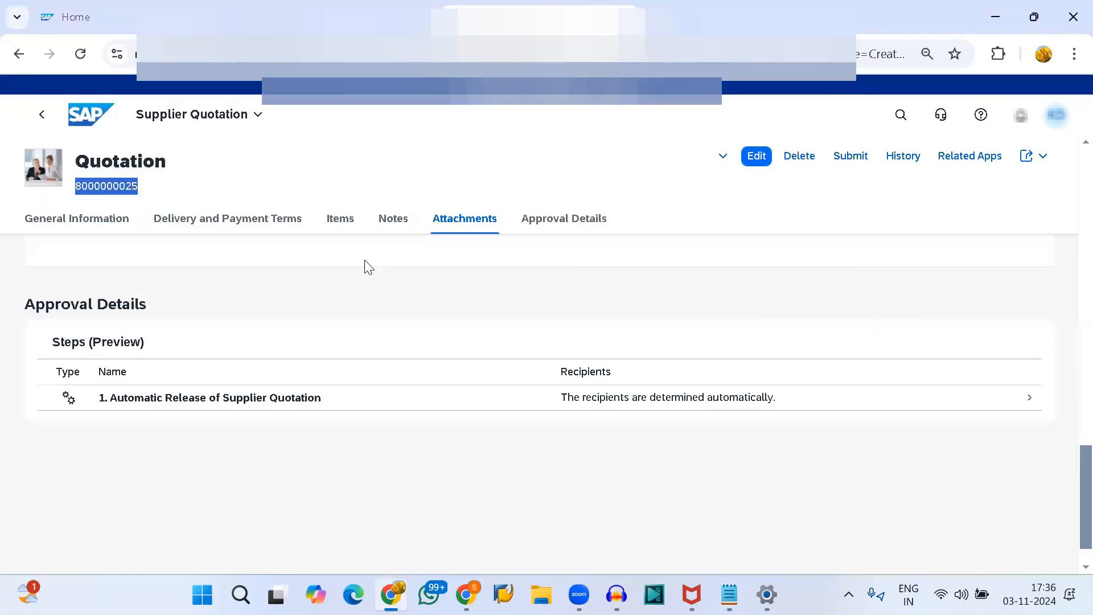
Check the quotation's status and general information, and submit the quotation of Domestic US Supplier 3 (with ERS).
{"action": "scroll", "coordinate": [522, 320], "scroll_direction": "up", "scroll_amount": 10}
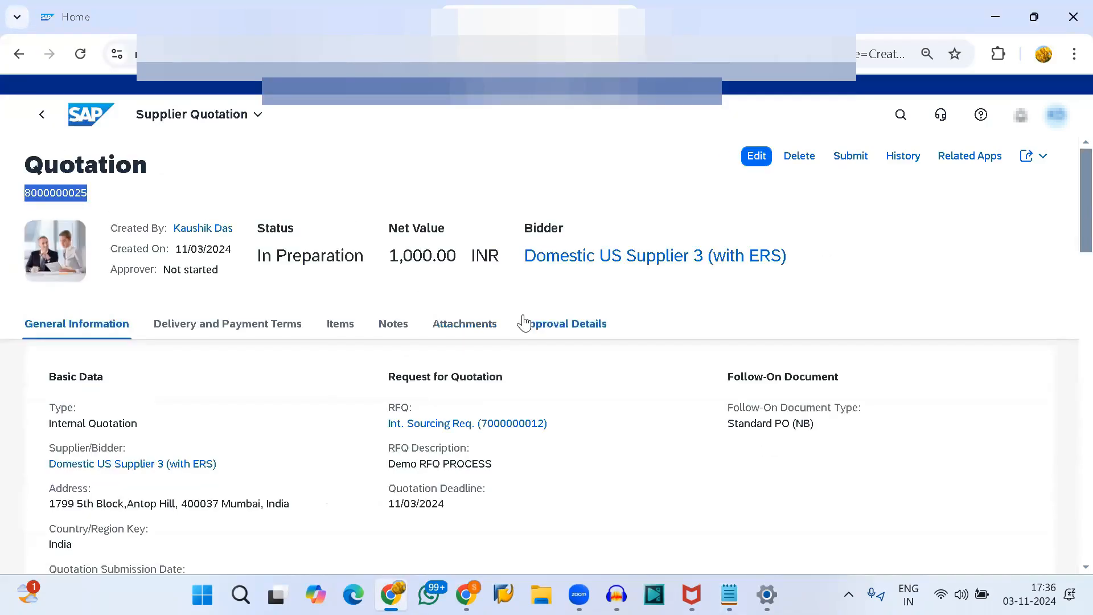
{"action": "left_click", "coordinate": [261, 251]}
{"action": "left_click_drag", "start_coordinate": [257, 259], "coordinate": [362, 262]}
{"action": "left_click", "coordinate": [361, 262]}
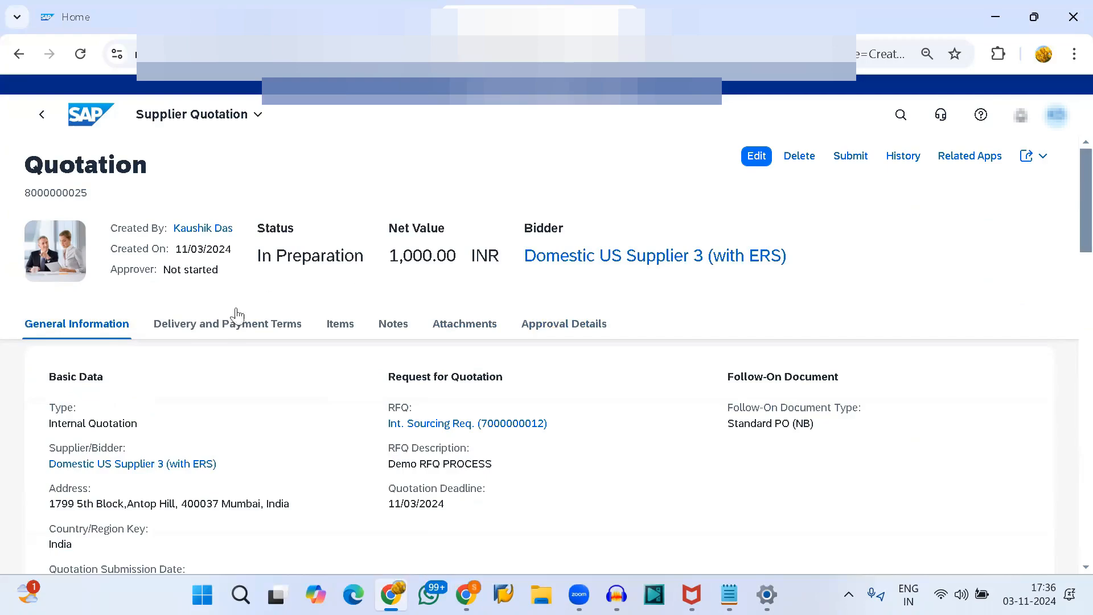
{"action": "scroll", "coordinate": [220, 484], "scroll_direction": "down", "scroll_amount": 5}
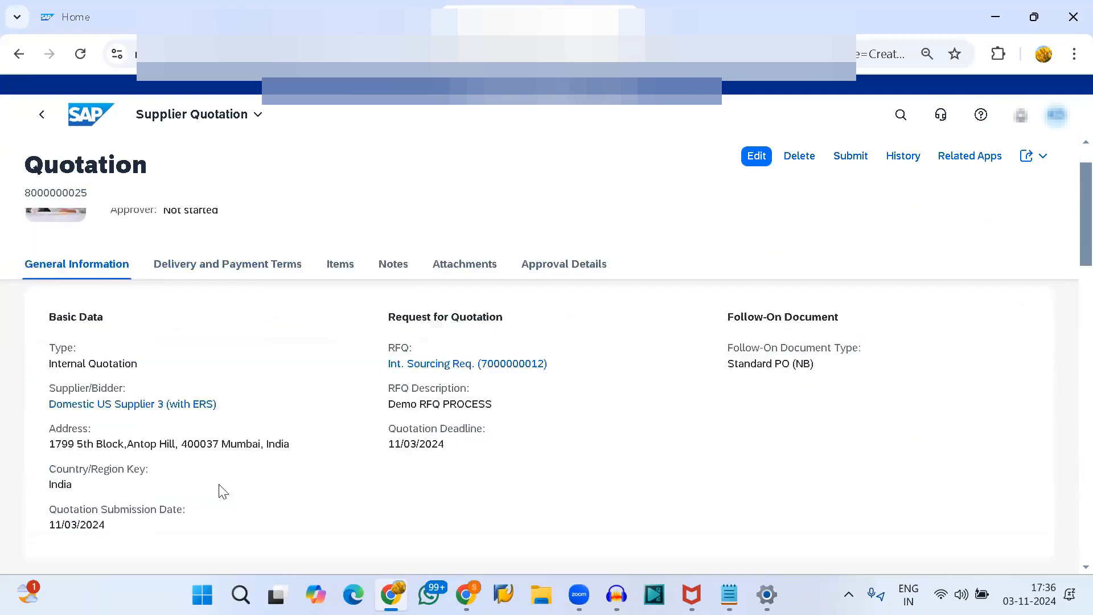
{"action": "scroll", "coordinate": [385, 382], "scroll_direction": "up", "scroll_amount": 3}
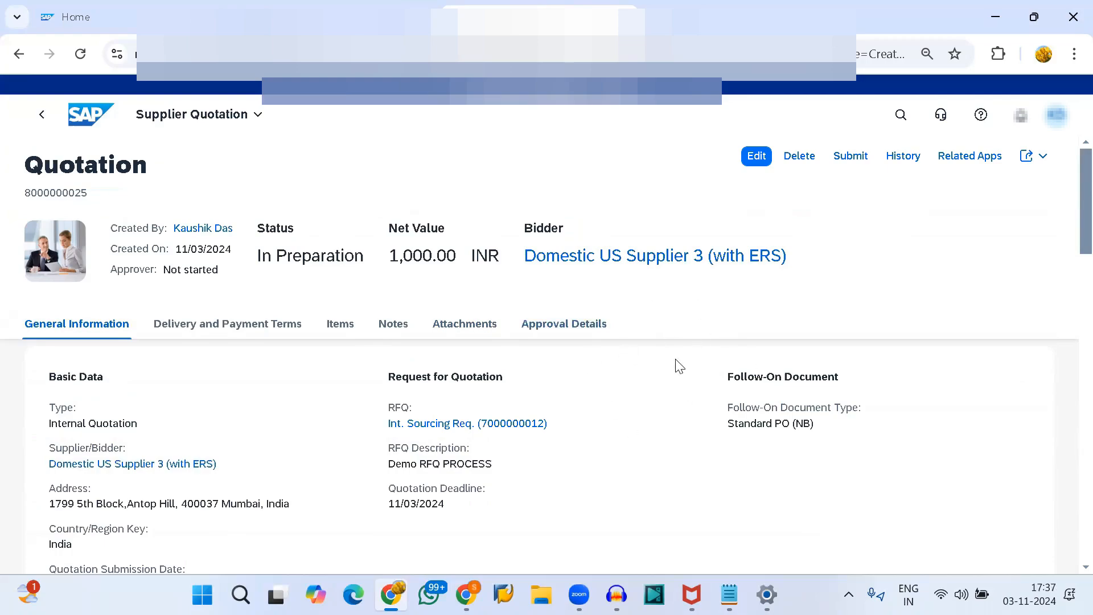
{"action": "left_click", "coordinate": [851, 161]}
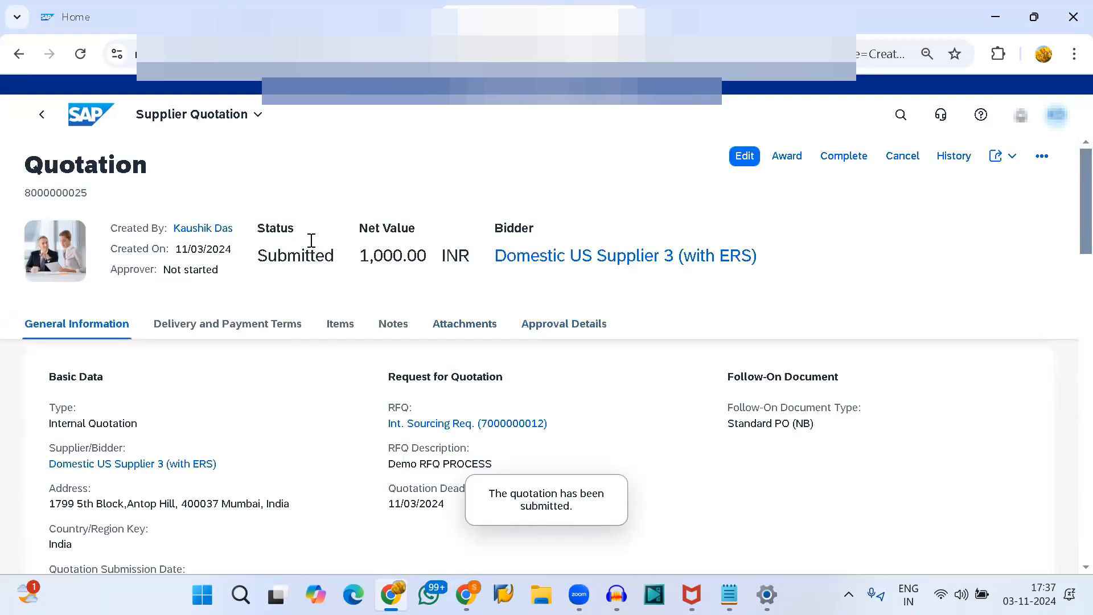
Return to the Demo RFQ PROCESS request and examine its quotations list and process flow.
{"action": "left_click", "coordinate": [41, 113]}
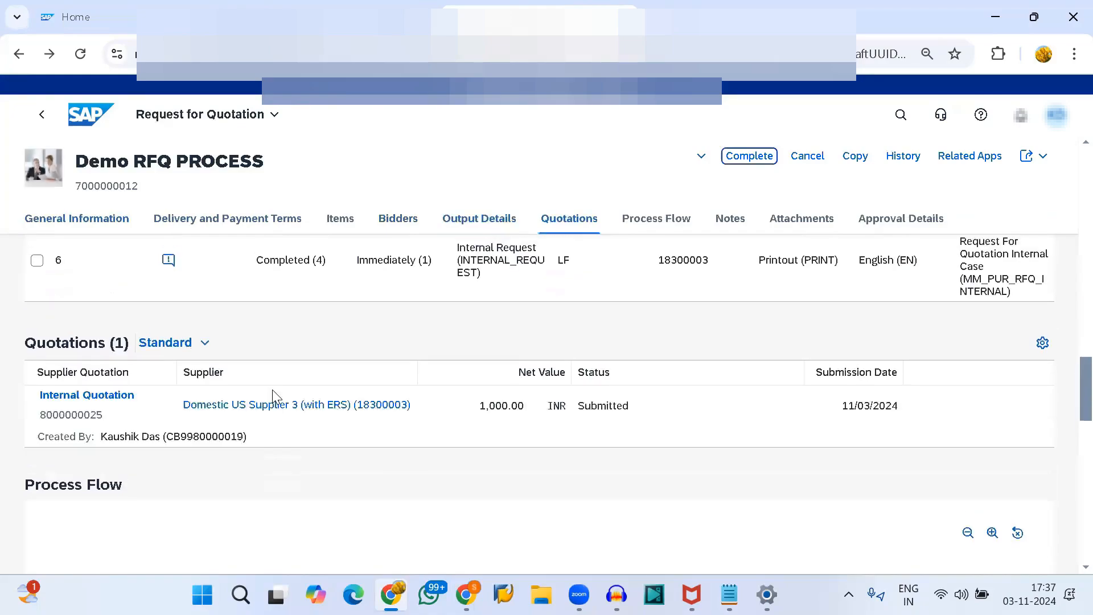
{"action": "scroll", "coordinate": [273, 397], "scroll_direction": "down", "scroll_amount": 3}
{"action": "scroll", "coordinate": [273, 397], "scroll_direction": "up", "scroll_amount": 1}
{"action": "scroll", "coordinate": [91, 377], "scroll_direction": "down", "scroll_amount": 1}
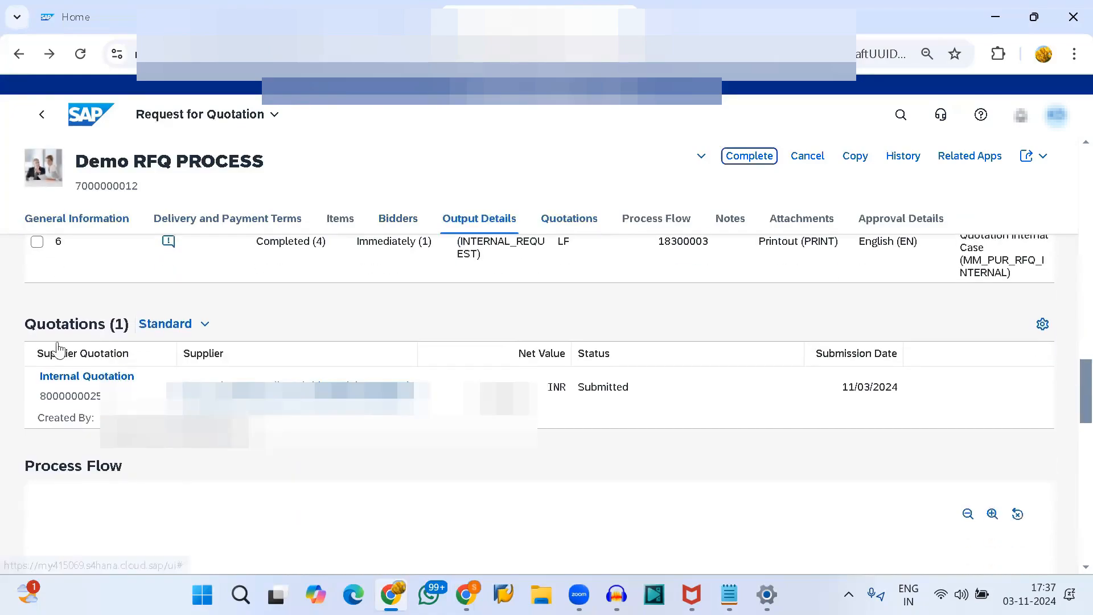
{"action": "left_click", "coordinate": [572, 219]}
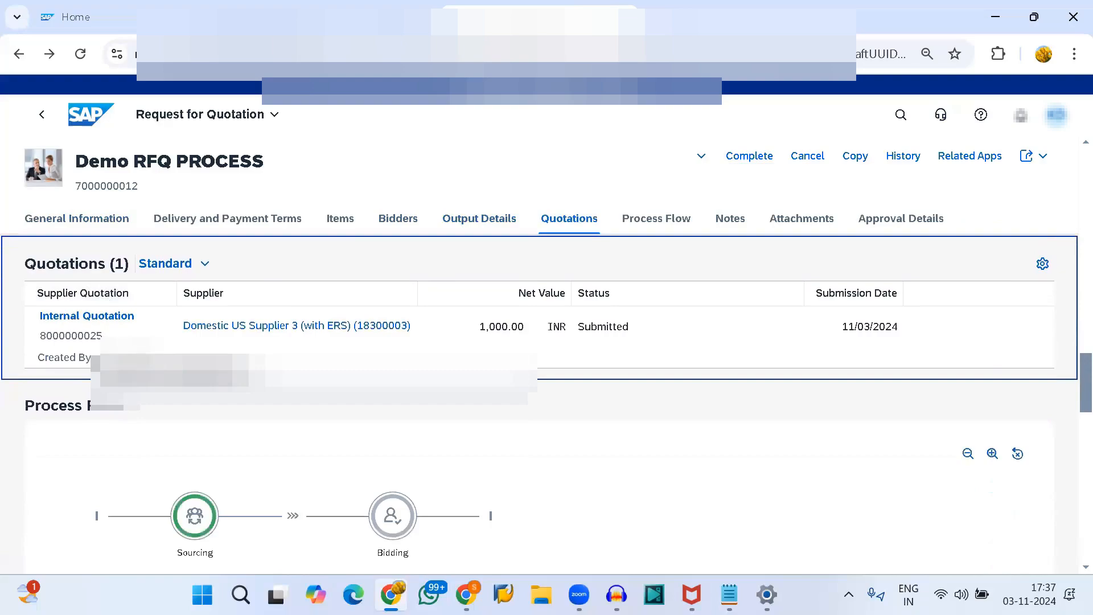
{"action": "scroll", "coordinate": [290, 395], "scroll_direction": "down", "scroll_amount": 4}
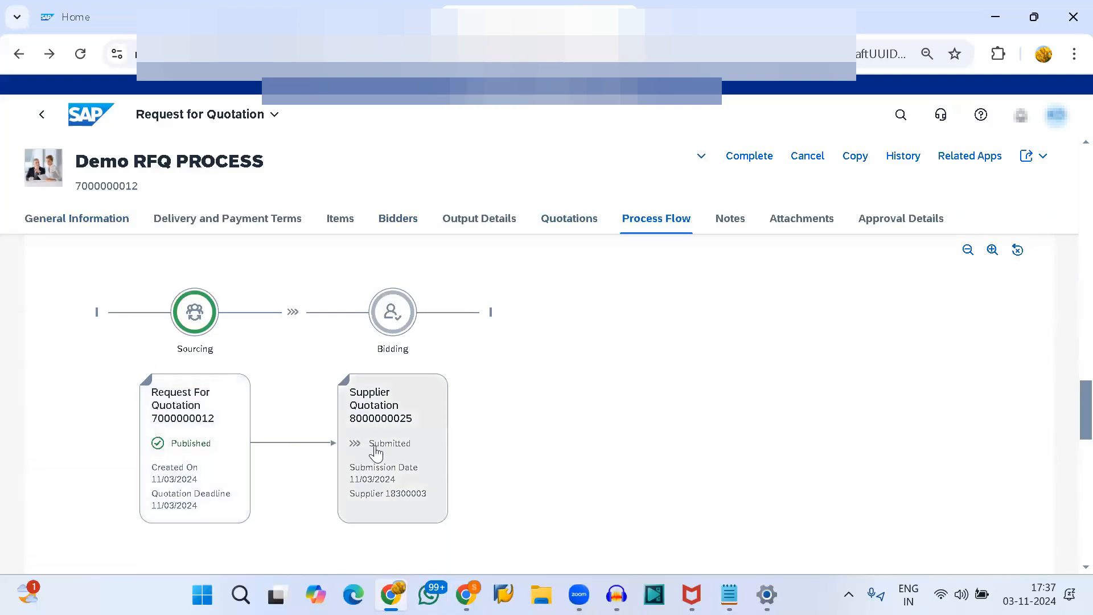
Start a supplier quotation for the bidder Domestic IN Supplier 2 from the request for quotation.
{"action": "left_click", "coordinate": [382, 226]}
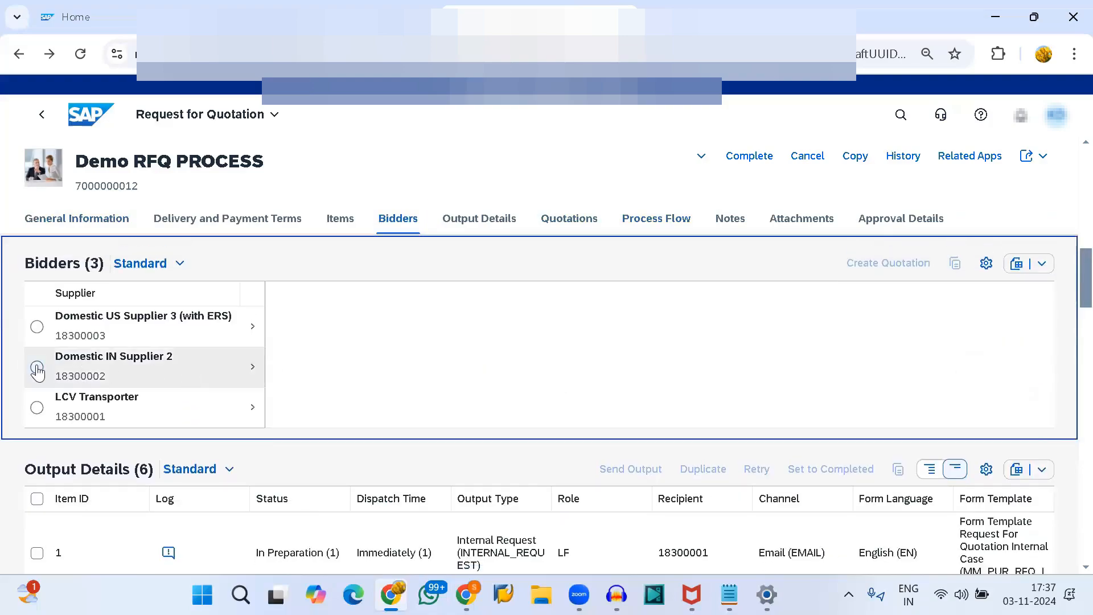
{"action": "left_click", "coordinate": [37, 327]}
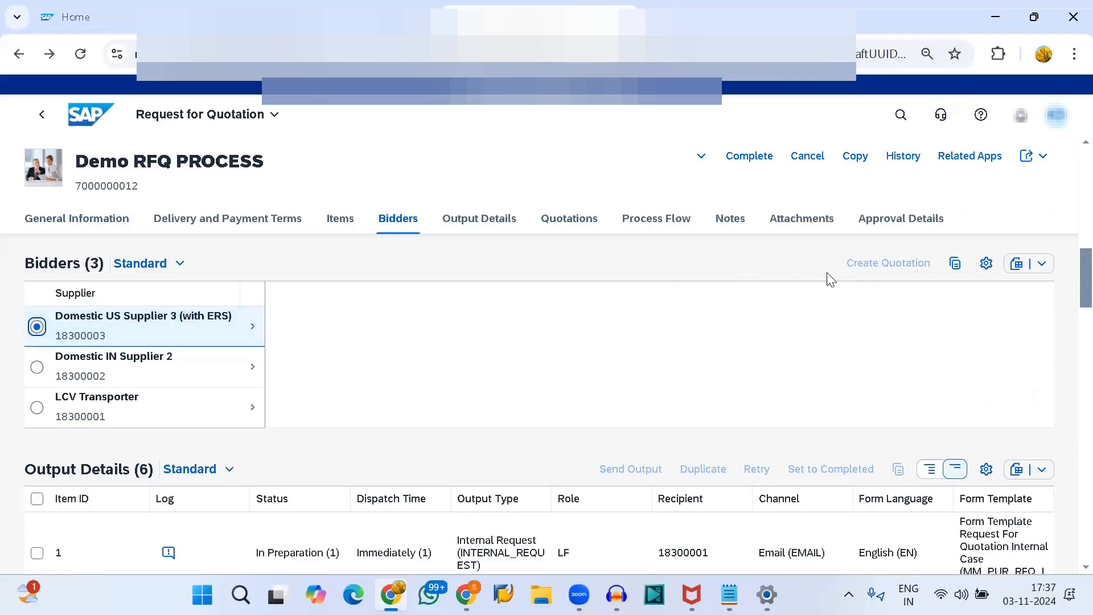
{"action": "left_click", "coordinate": [50, 370]}
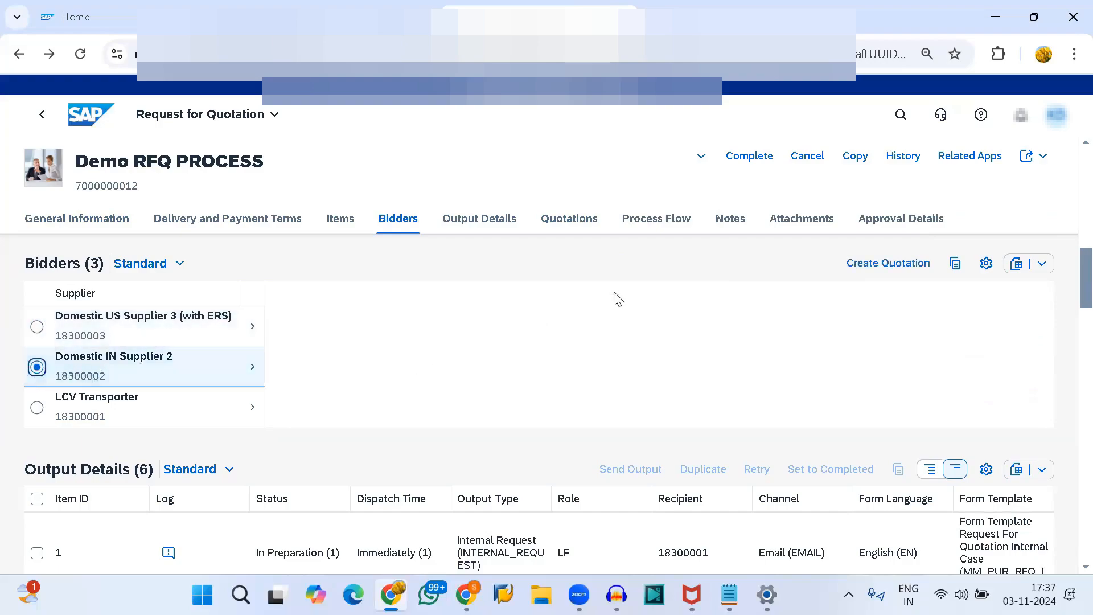
{"action": "left_click", "coordinate": [877, 265]}
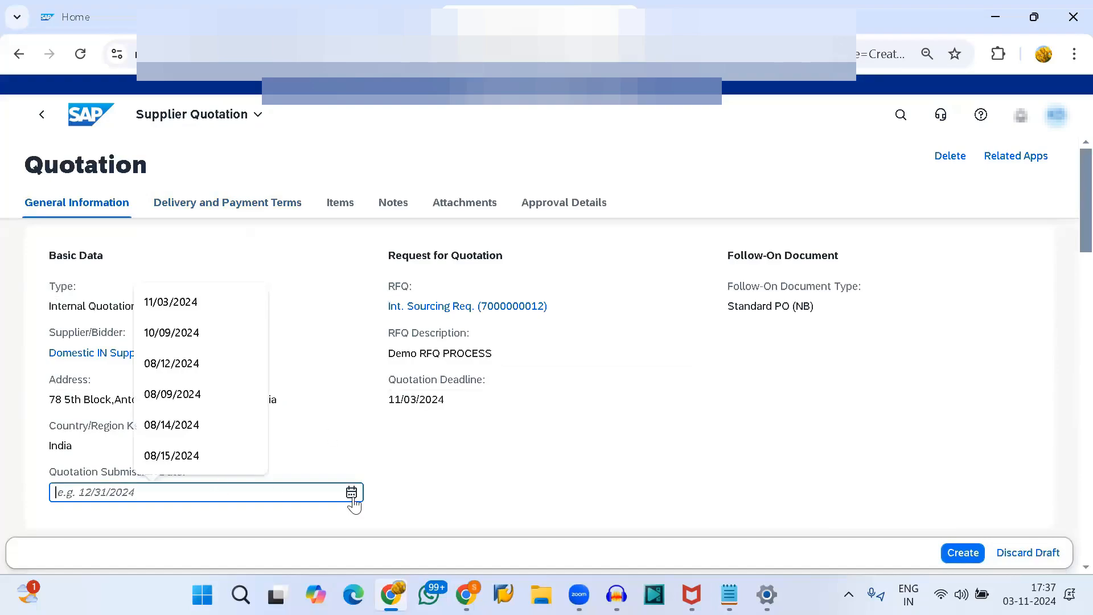
Create the Domestic IN Supplier 2 quotation with submission date 11/03/2024 and a net order price of 9 INR for ELECTRIC MOTOR.
{"action": "left_click", "coordinate": [351, 492]}
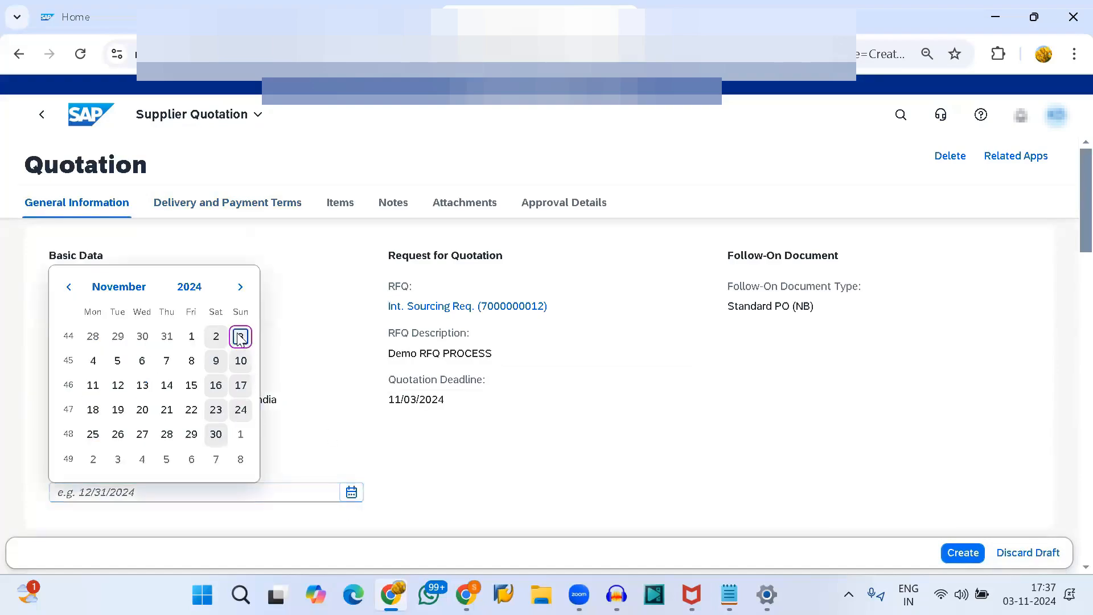
{"action": "left_click", "coordinate": [240, 337]}
{"action": "scroll", "coordinate": [439, 424], "scroll_direction": "down", "scroll_amount": 8}
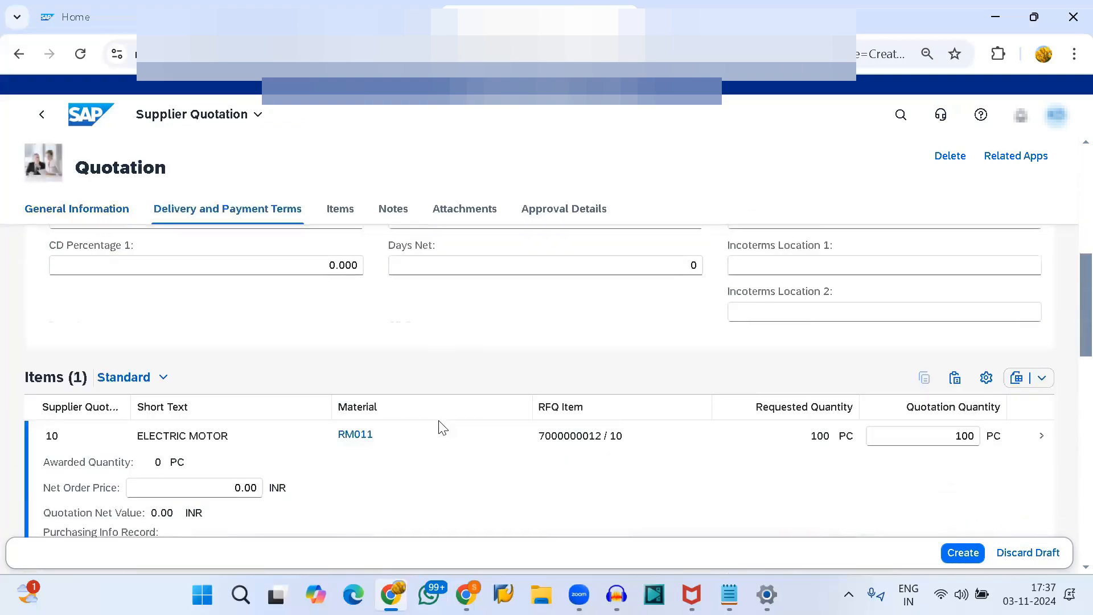
{"action": "scroll", "coordinate": [443, 427], "scroll_direction": "down", "scroll_amount": 2}
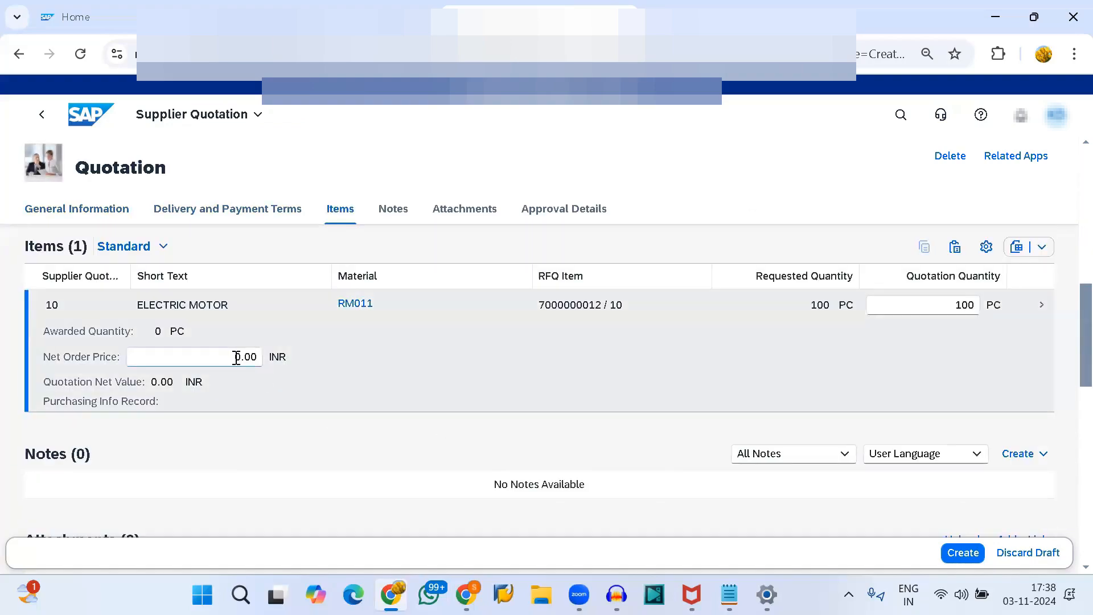
{"action": "left_click", "coordinate": [236, 358]}
{"action": "type", "text": "9"}
{"action": "key", "text": "Return"}
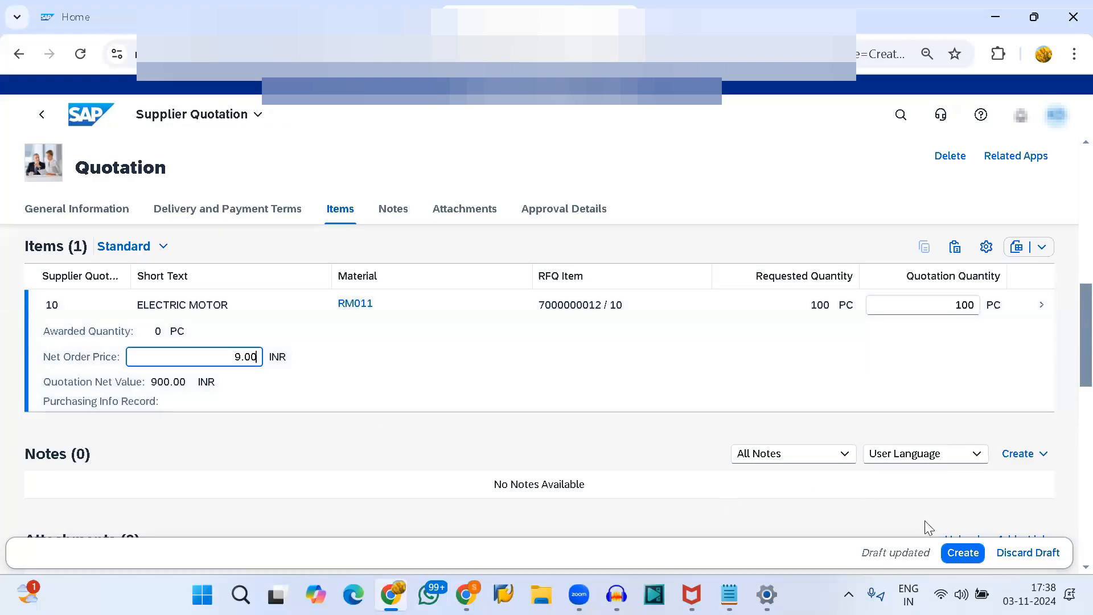
{"action": "left_click", "coordinate": [962, 553]}
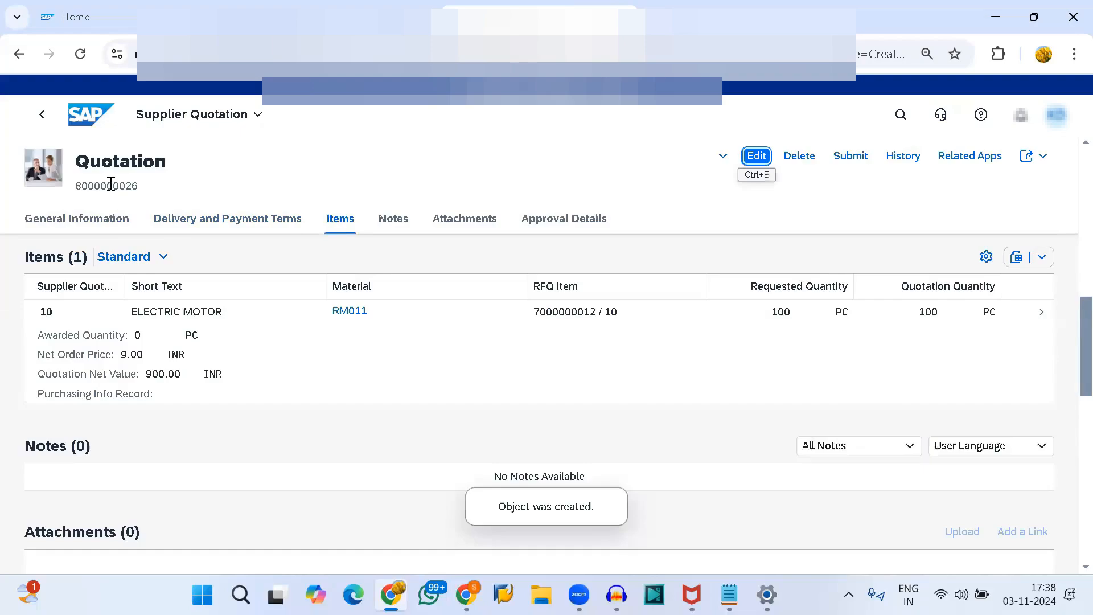
{"action": "double_click", "coordinate": [110, 184]}
{"action": "left_click", "coordinate": [111, 184]}
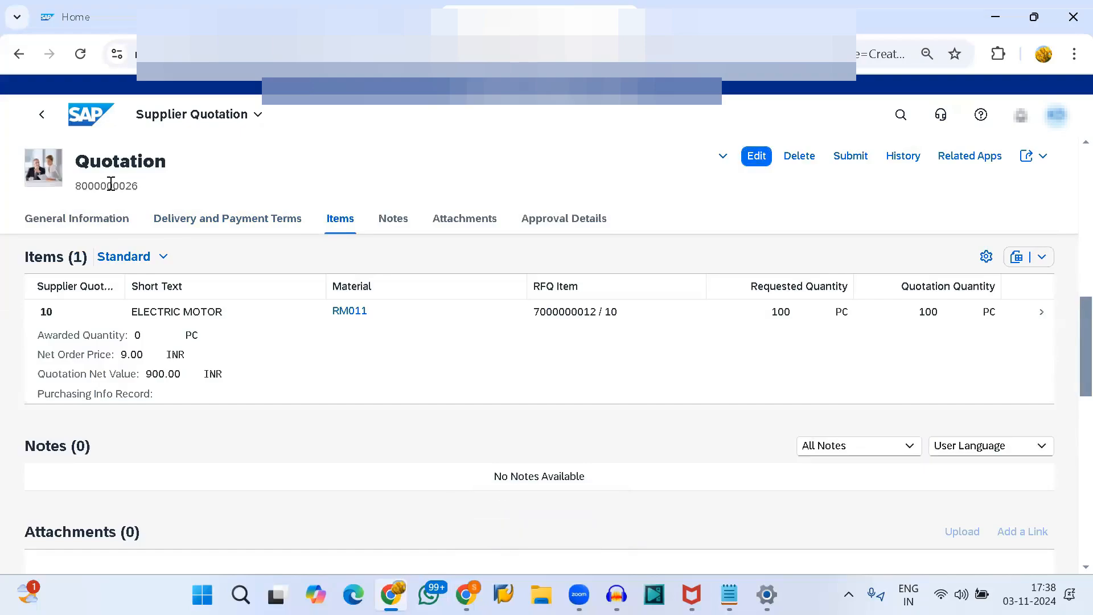
{"action": "key", "text": "alt+Tab"}
{"action": "key", "text": "Return"}
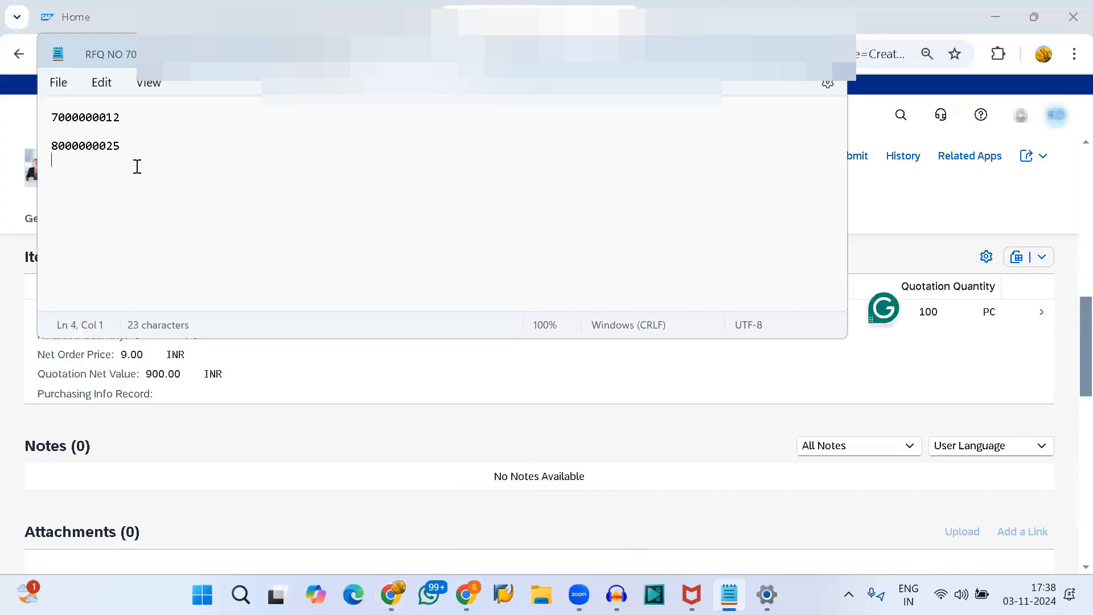
{"action": "key", "text": "ctrl+v"}
{"action": "key", "text": "alt+Tab"}
{"action": "key", "text": "alt+Tab"}
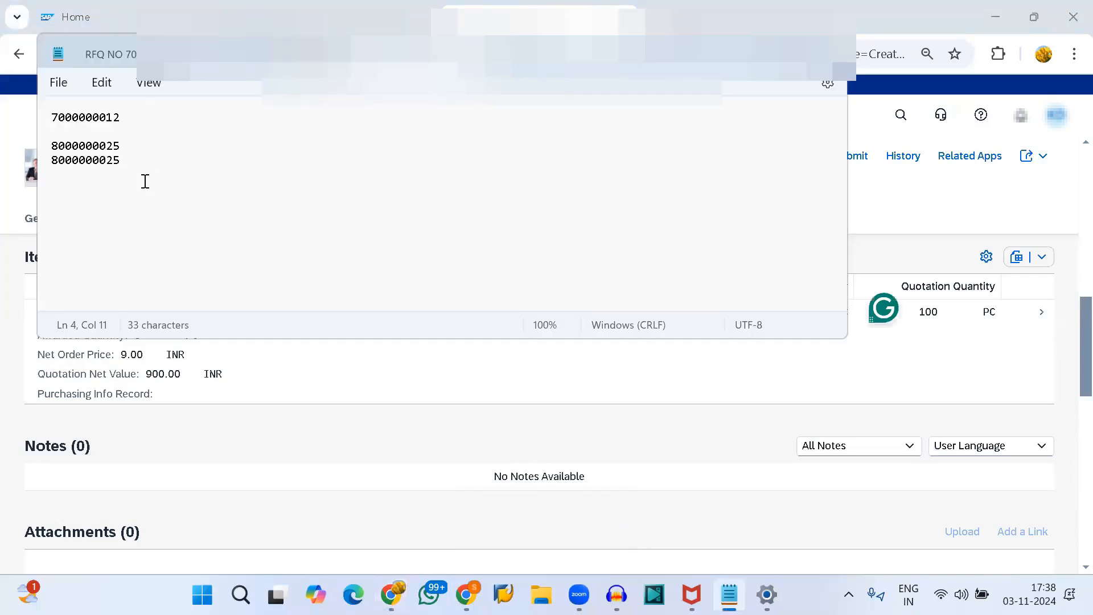
{"action": "key", "text": "BackSpace"}
{"action": "type", "text": "6"}
{"action": "key", "text": "alt+Tab"}
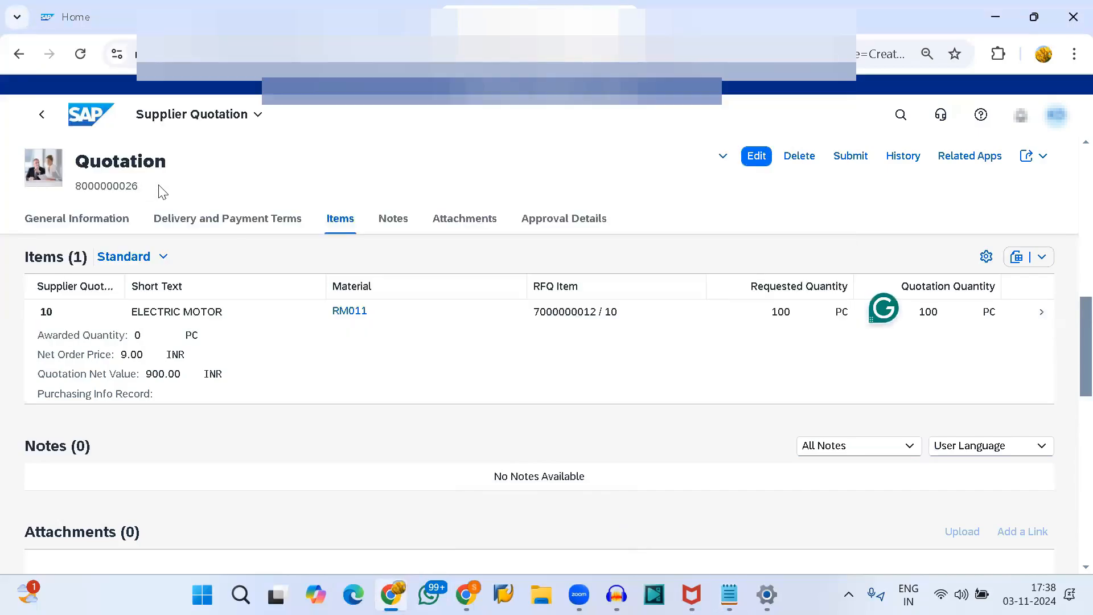
Return to the Demo RFQ PROCESS request and check the status of the Domestic IN Supplier 2 quotation in its quotations list.
{"action": "left_click", "coordinate": [48, 122]}
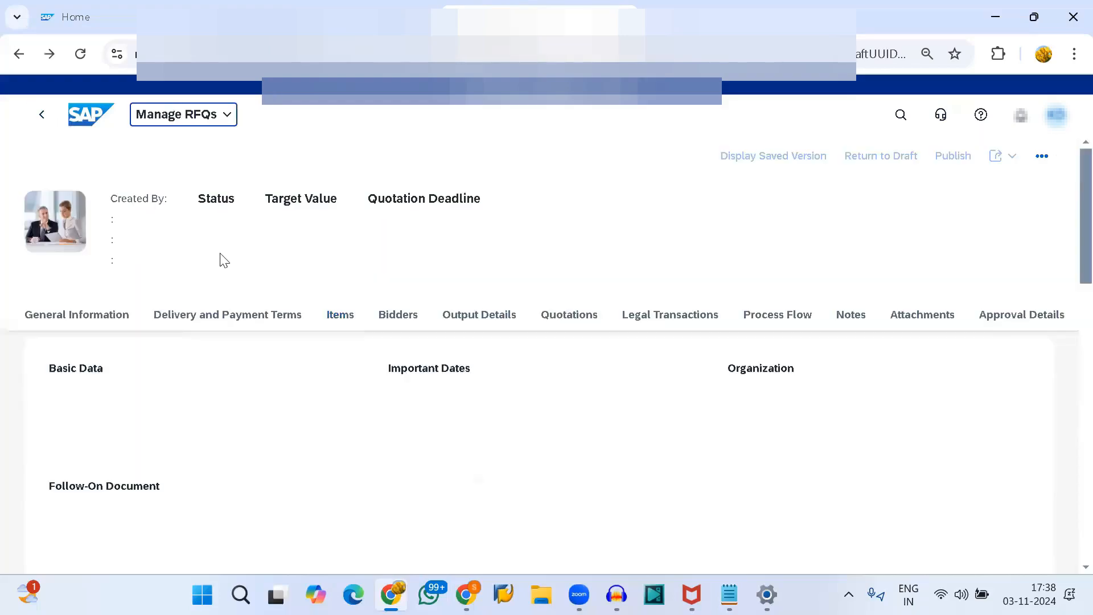
{"action": "scroll", "coordinate": [415, 439], "scroll_direction": "down", "scroll_amount": 3}
{"action": "scroll", "coordinate": [415, 439], "scroll_direction": "down", "scroll_amount": 4}
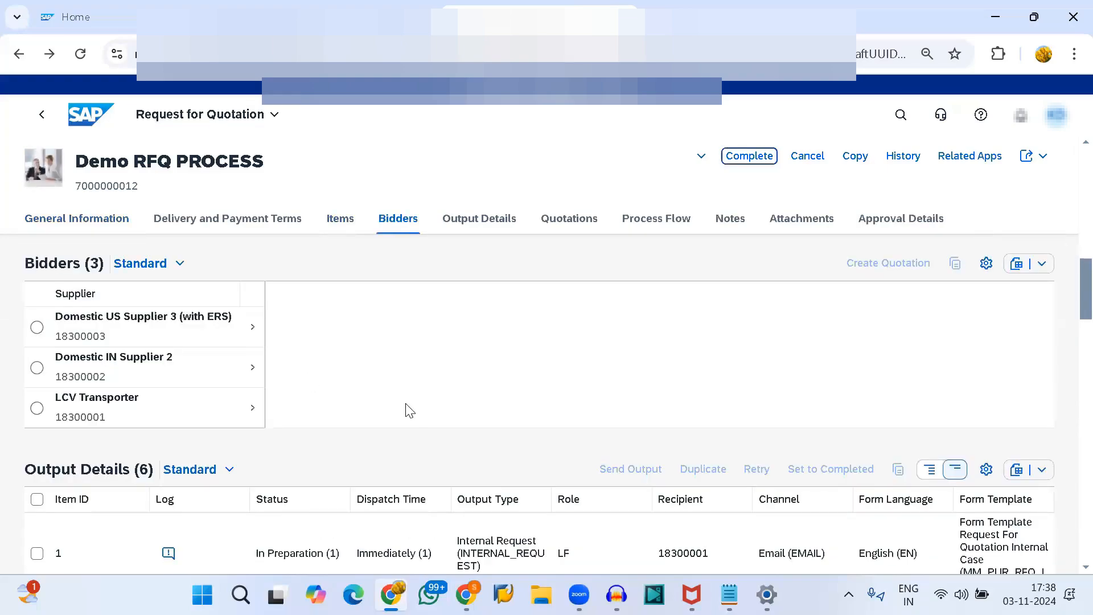
{"action": "scroll", "coordinate": [410, 410], "scroll_direction": "down", "scroll_amount": 10}
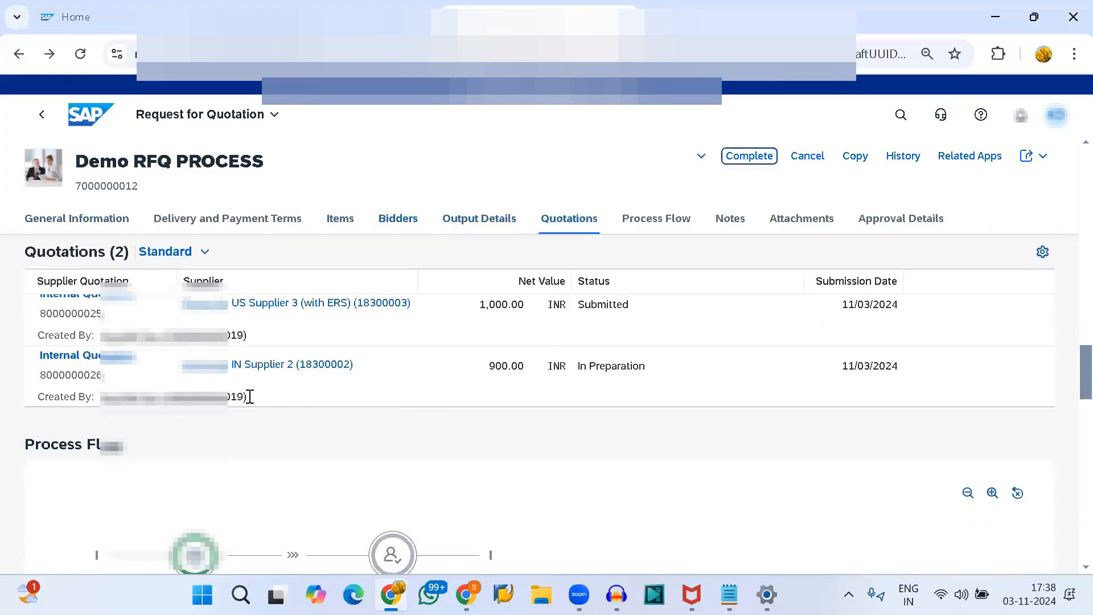
{"action": "double_click", "coordinate": [611, 360]}
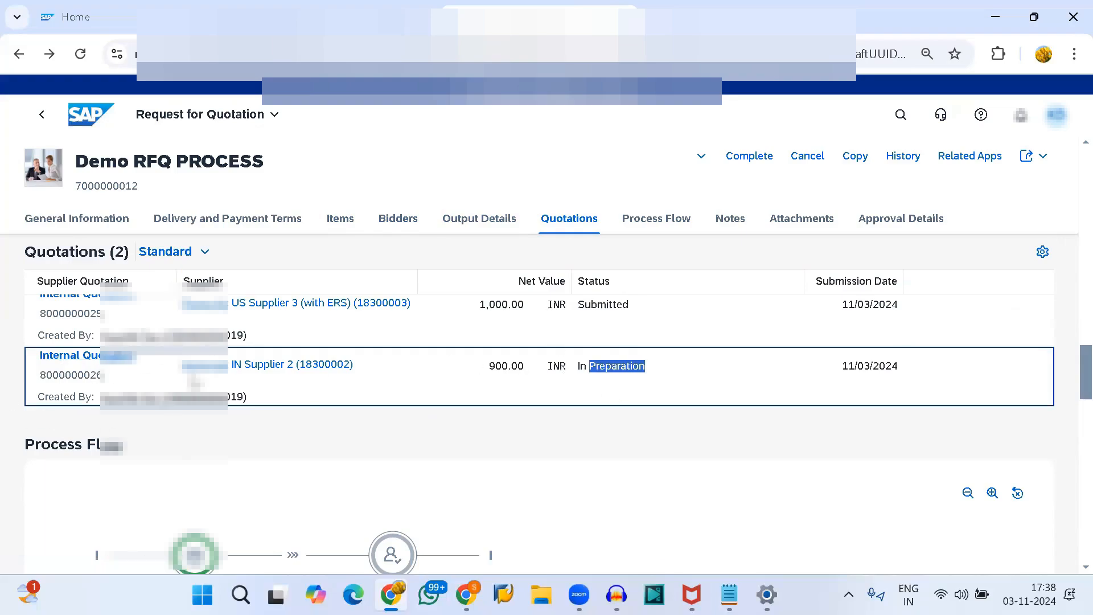
Start a supplier quotation for the bidder LCV Transporter from the request for quotation.
{"action": "scroll", "coordinate": [373, 466], "scroll_direction": "up", "scroll_amount": 10}
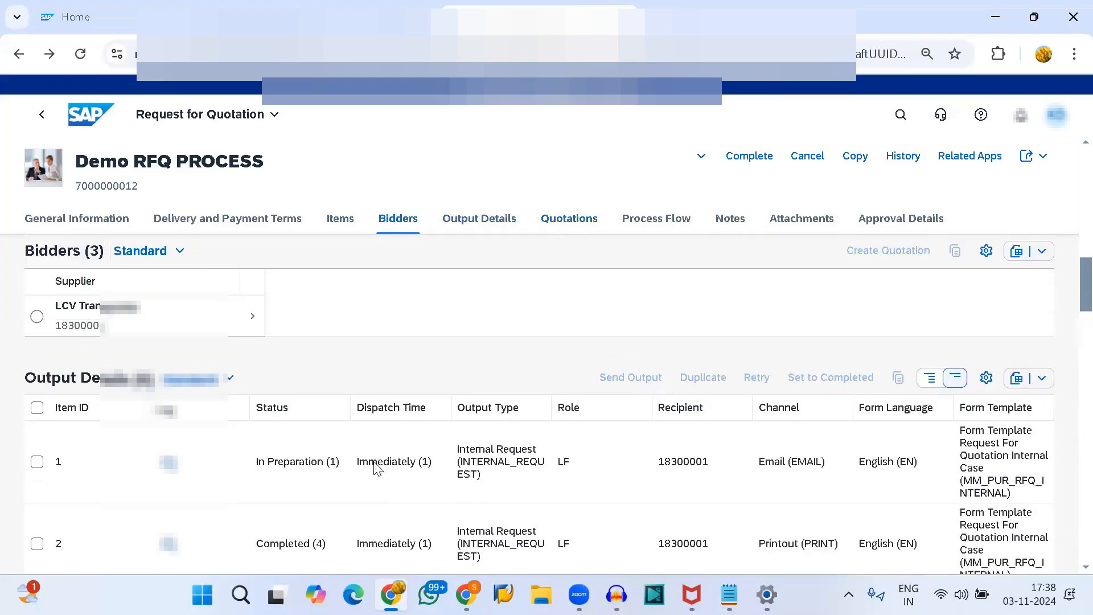
{"action": "scroll", "coordinate": [373, 466], "scroll_direction": "up", "scroll_amount": 2}
{"action": "left_click", "coordinate": [36, 456]}
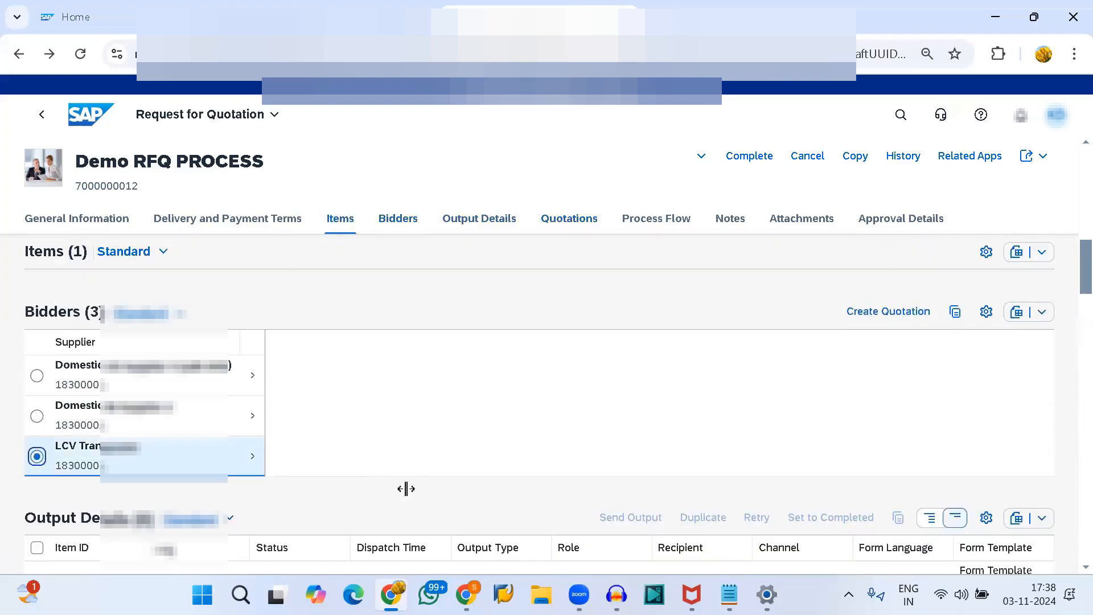
{"action": "left_click", "coordinate": [893, 311]}
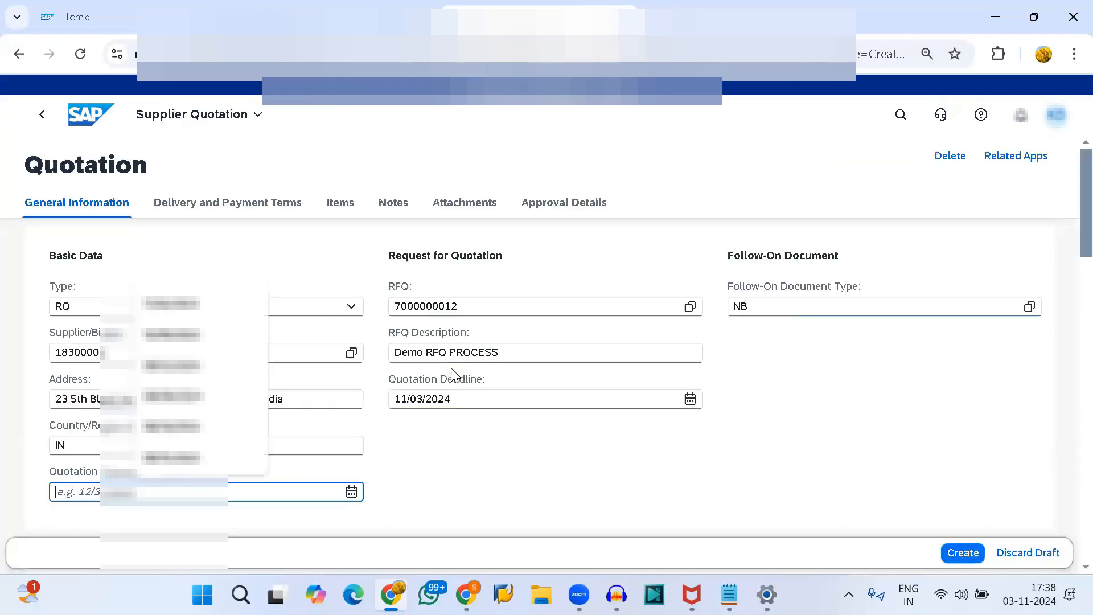
Create the LCV Transporter quotation with submission date 11/03/2024 and a net order price of 12 INR for ELECTRIC MOTOR, and submit it.
{"action": "left_click", "coordinate": [351, 492]}
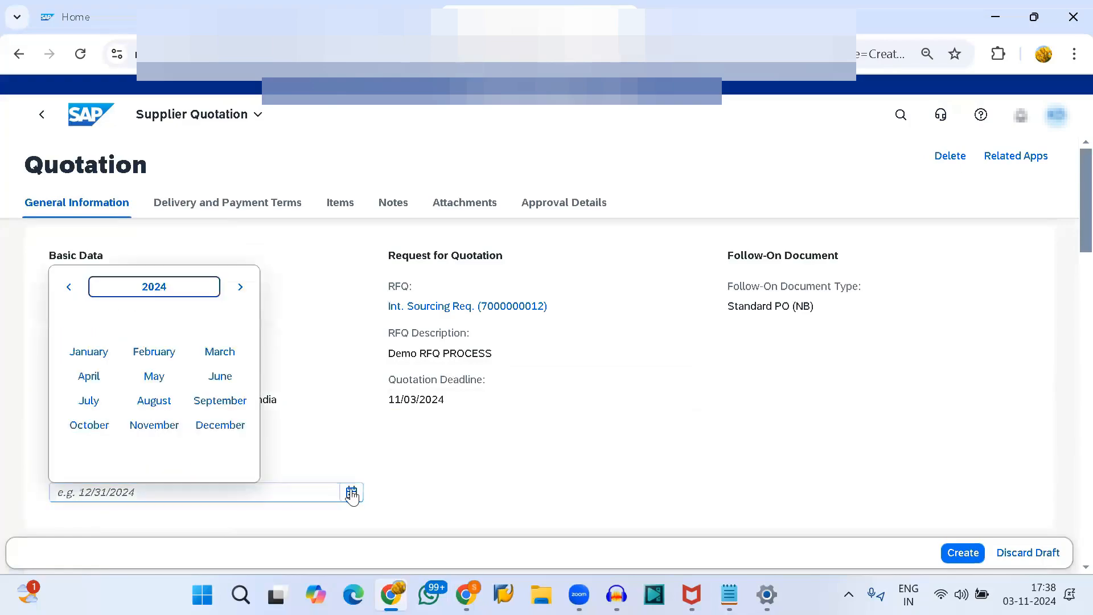
{"action": "left_click", "coordinate": [241, 337]}
{"action": "scroll", "coordinate": [530, 424], "scroll_direction": "down", "scroll_amount": 7}
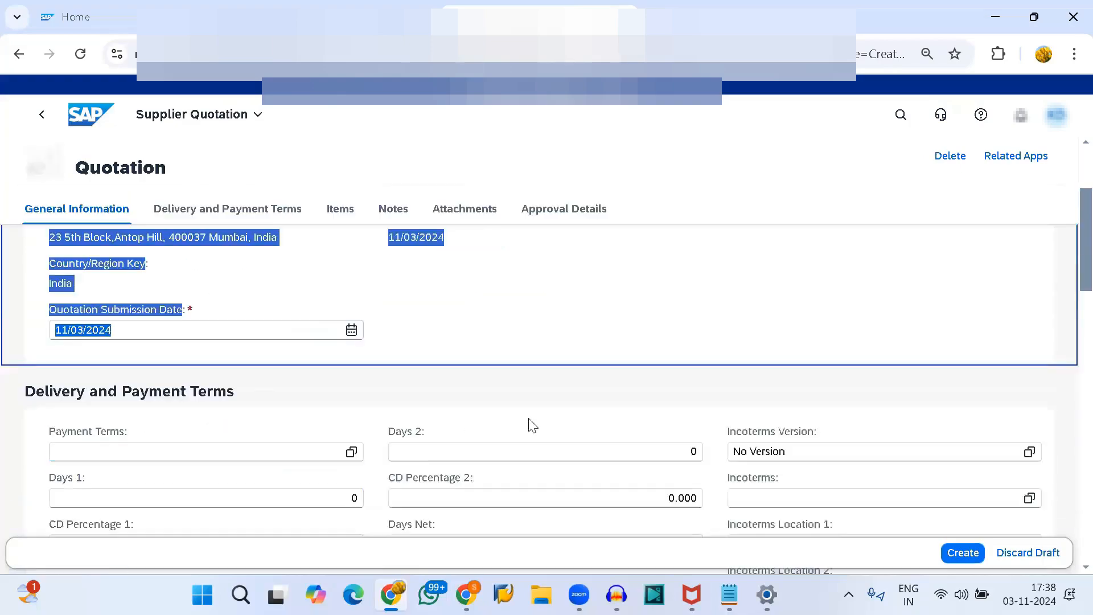
{"action": "scroll", "coordinate": [530, 424], "scroll_direction": "down", "scroll_amount": 3}
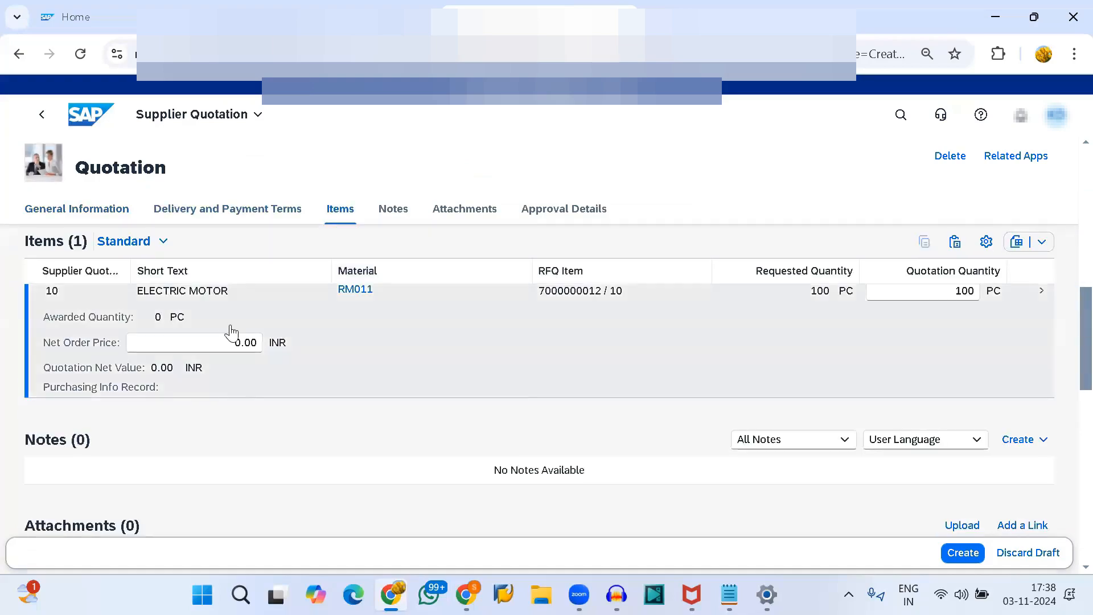
{"action": "left_click", "coordinate": [237, 343]}
{"action": "double_click", "coordinate": [238, 342]}
{"action": "type", "text": "12"}
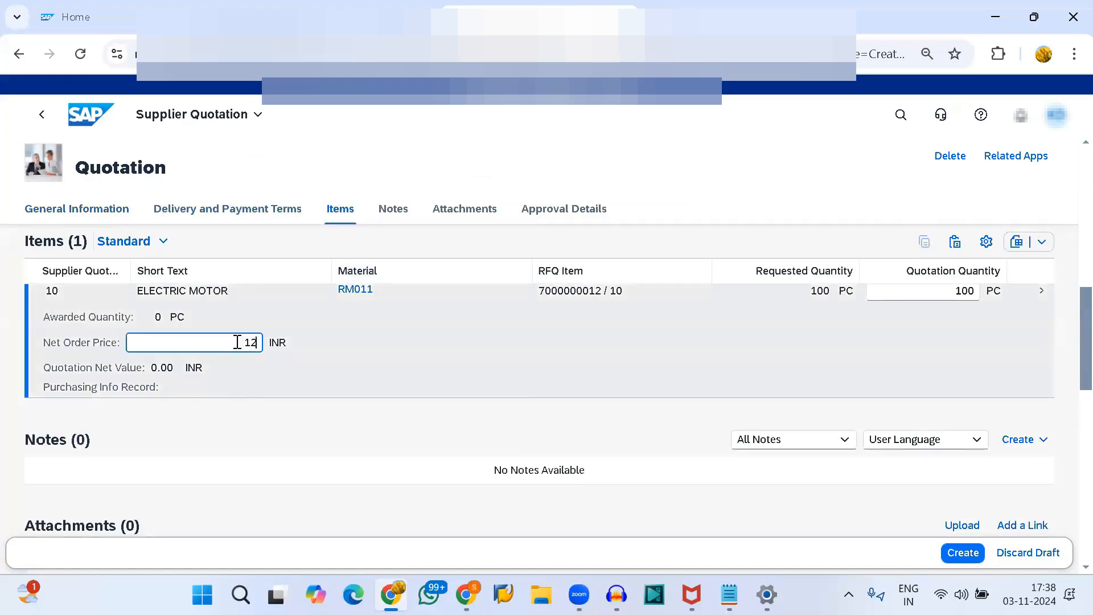
{"action": "key", "text": "Return"}
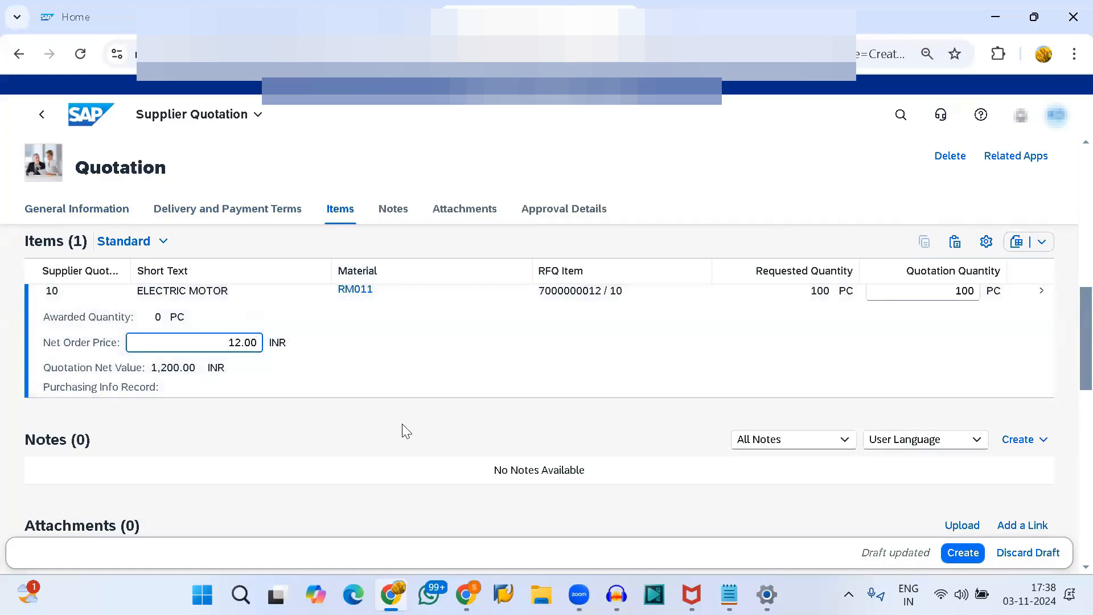
{"action": "left_click", "coordinate": [963, 553]}
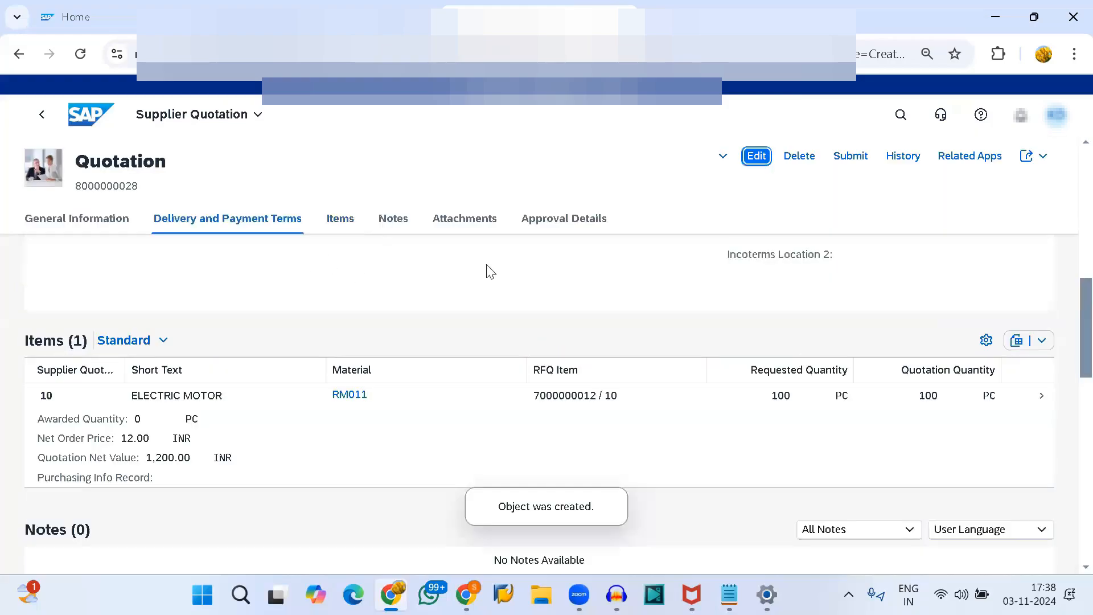
{"action": "left_click", "coordinate": [849, 158]}
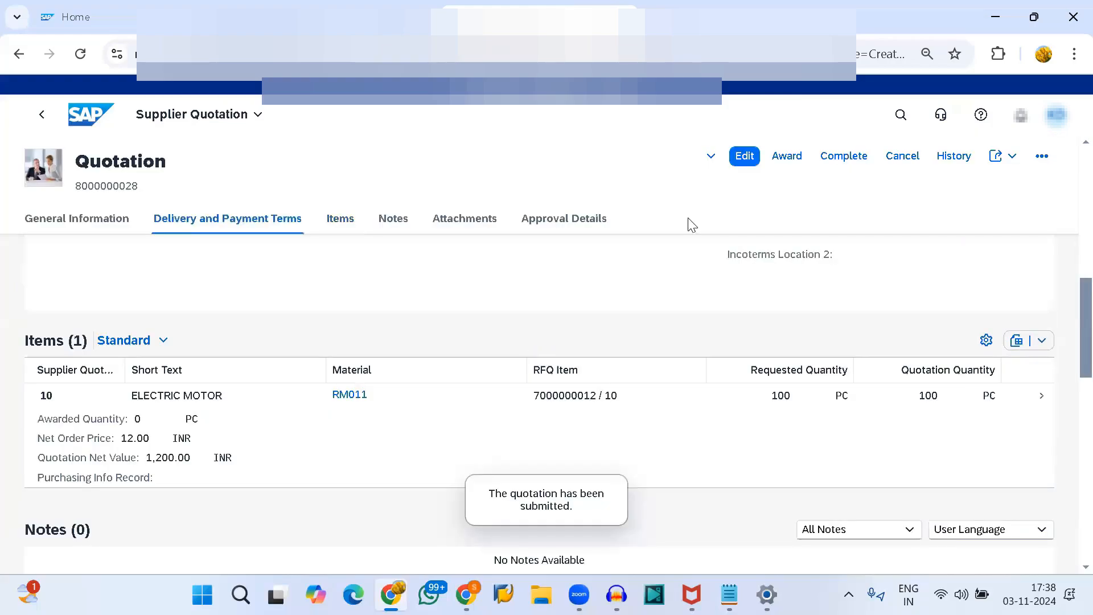
Go back to the Demo RFQ PROCESS request and review the statuses of all its supplier quotations.
{"action": "left_click", "coordinate": [40, 114]}
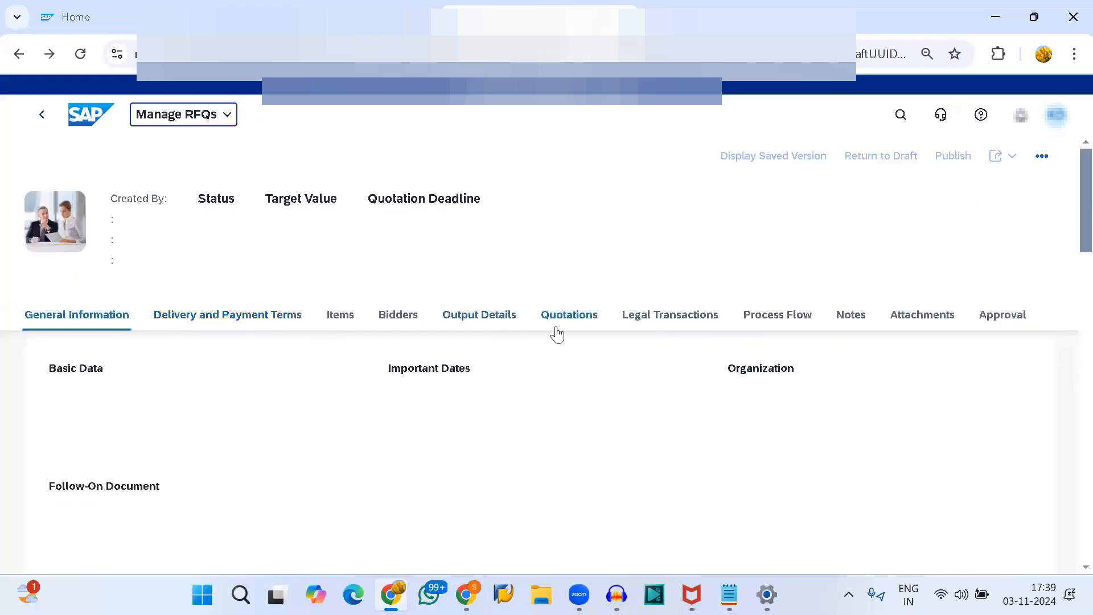
{"action": "scroll", "coordinate": [563, 321], "scroll_direction": "down", "scroll_amount": 10}
{"action": "left_click", "coordinate": [569, 221]}
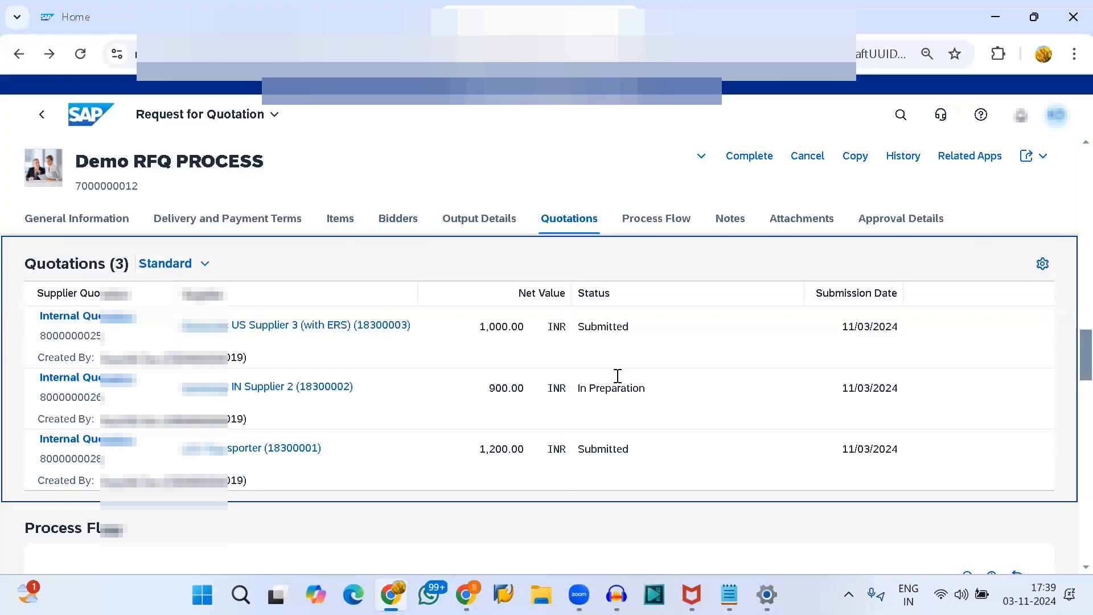
Find and open the Manage Supplier Quotations app.
{"action": "left_click", "coordinate": [903, 116]}
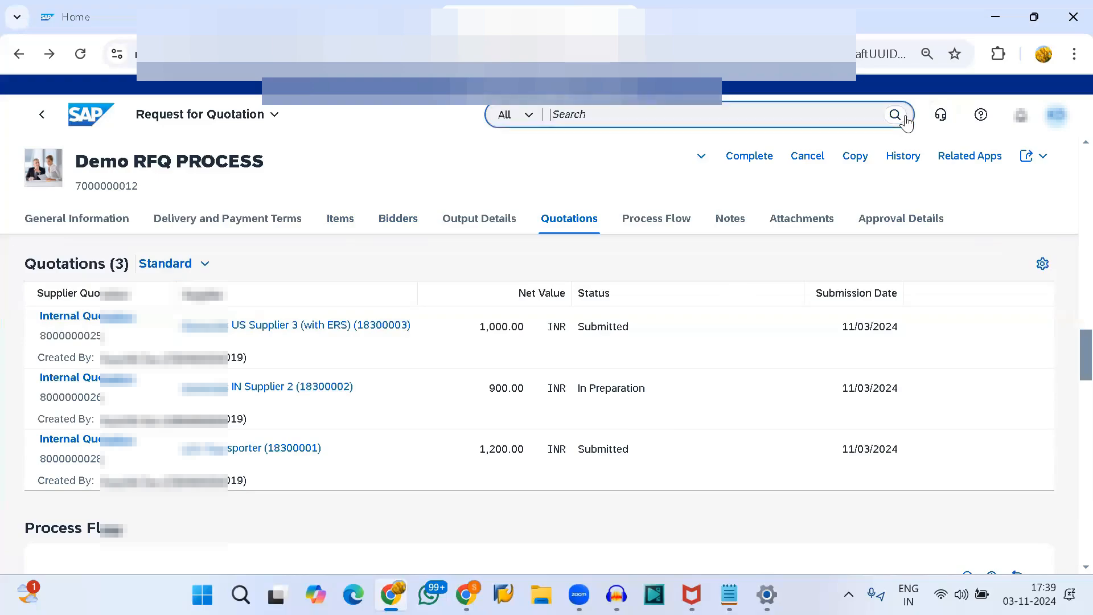
{"action": "type", "text": "MANAGE SUPPLIER QU"}
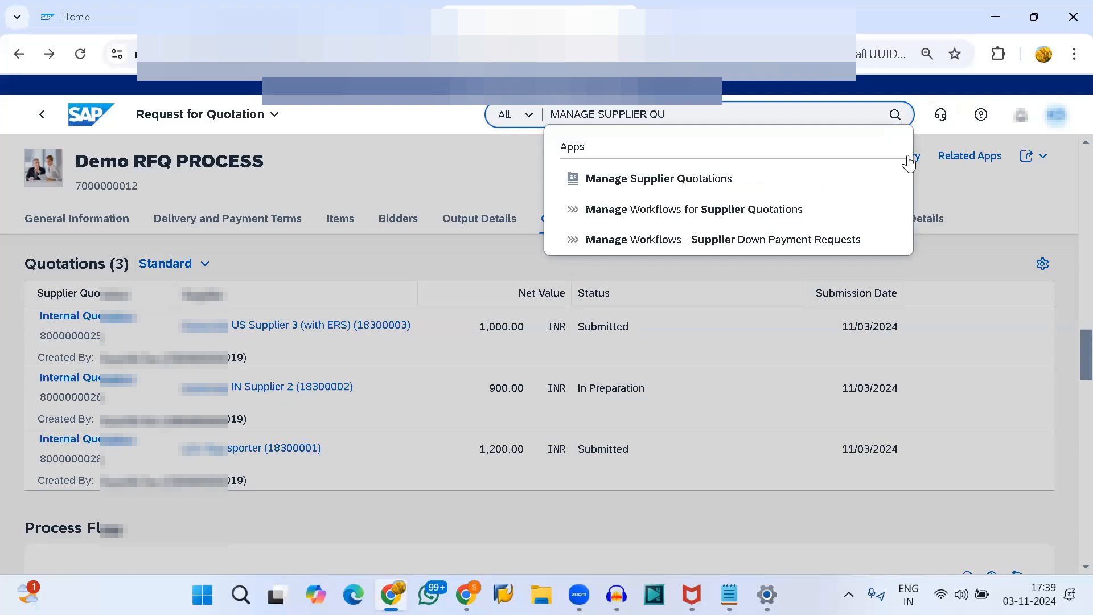
{"action": "left_click", "coordinate": [710, 183]}
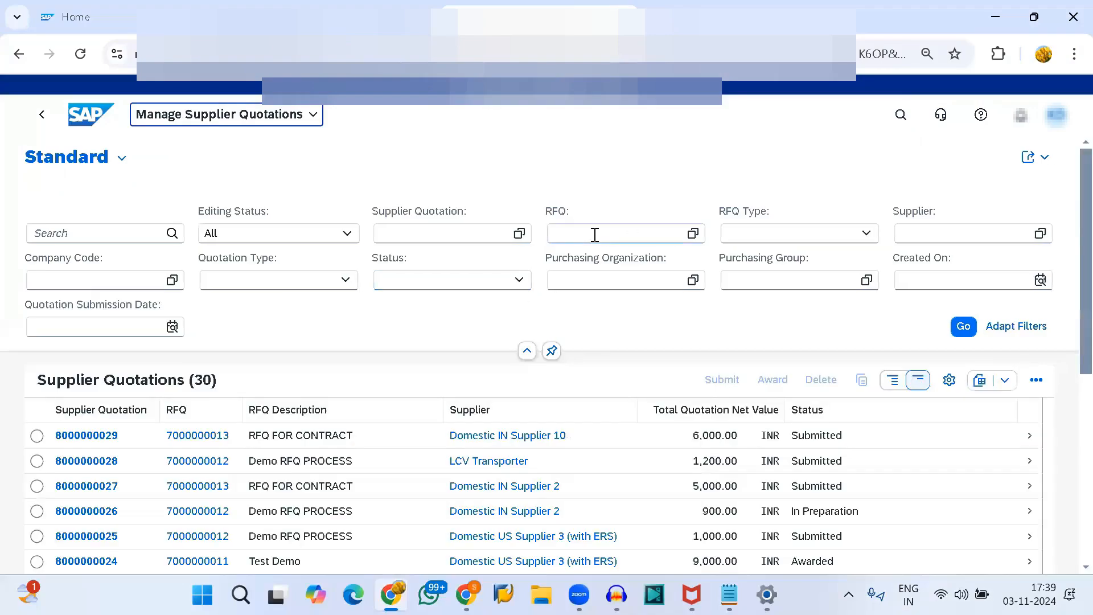
{"action": "left_click", "coordinate": [594, 234]}
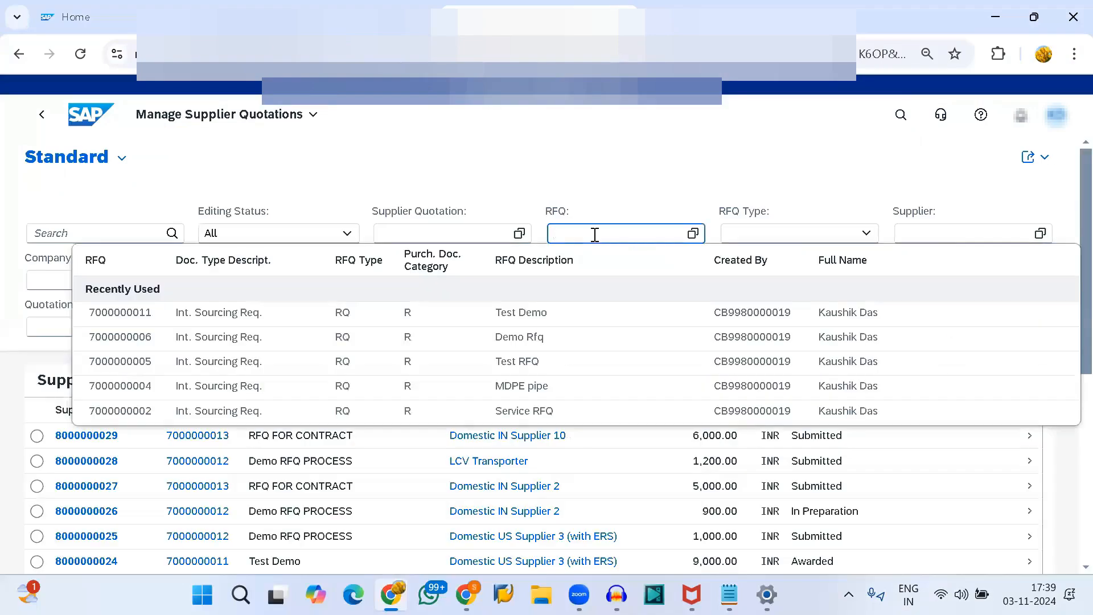
{"action": "key", "text": "alt+Tab"}
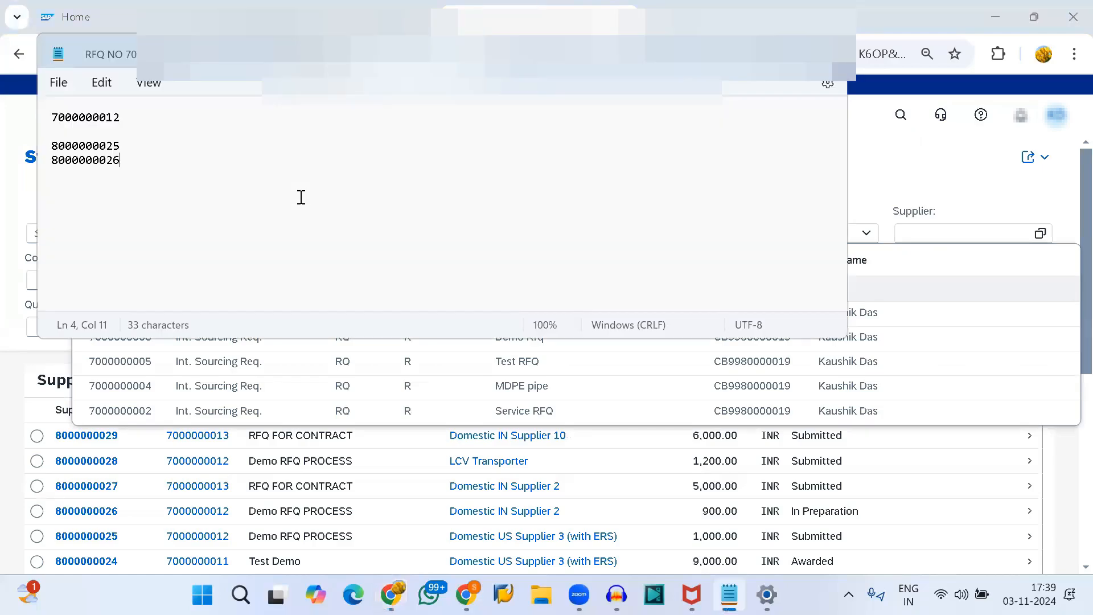
{"action": "left_click", "coordinate": [74, 117]}
{"action": "double_click", "coordinate": [75, 119]}
{"action": "key", "text": "ctrl+c"}
{"action": "key", "text": "alt+Tab"}
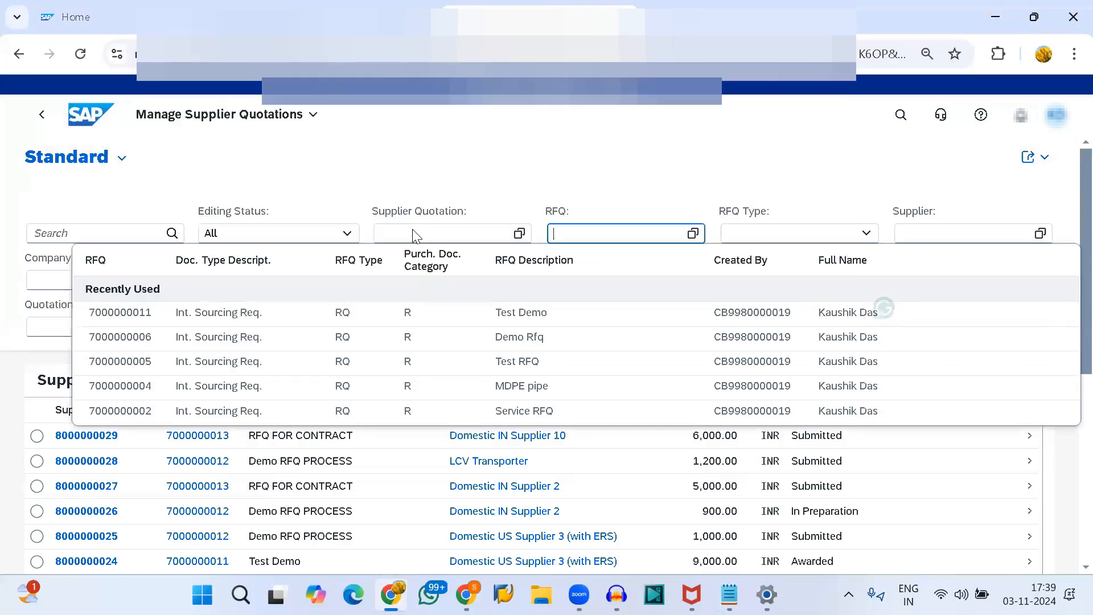
{"action": "key", "text": "ctrl+v"}
{"action": "key", "text": "Return"}
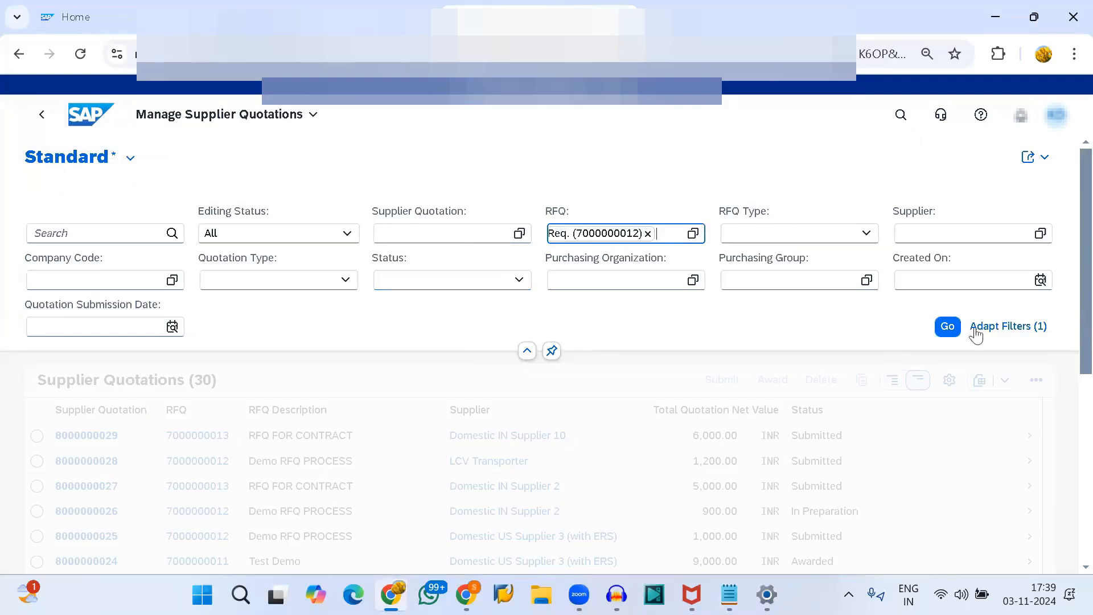
{"action": "left_click", "coordinate": [947, 330]}
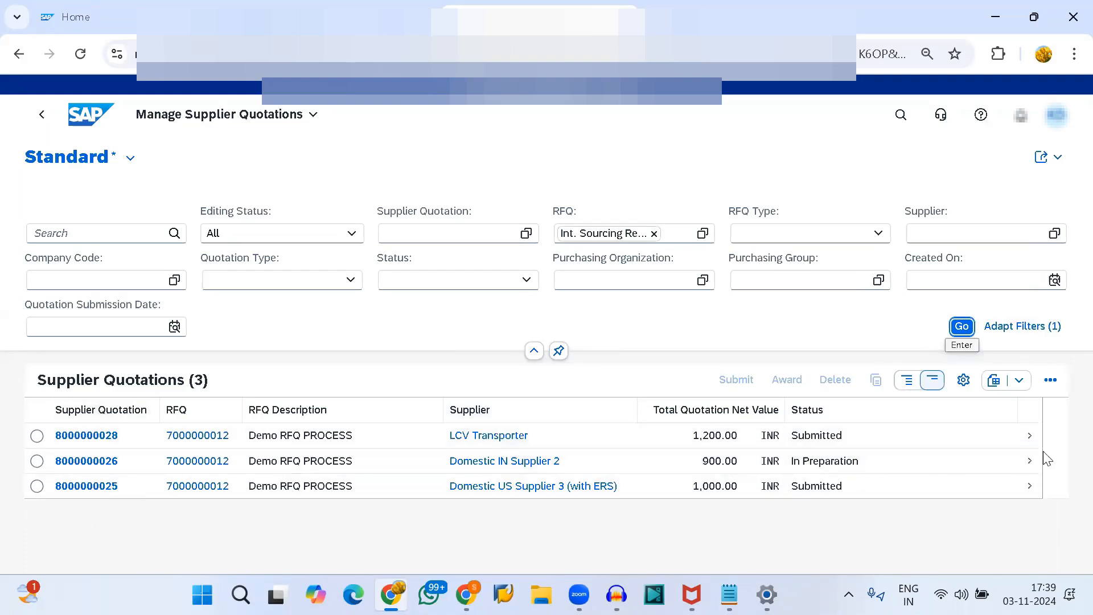
Open the Domestic IN Supplier 2 quotation that is still in preparation and submit it.
{"action": "left_click", "coordinate": [862, 458]}
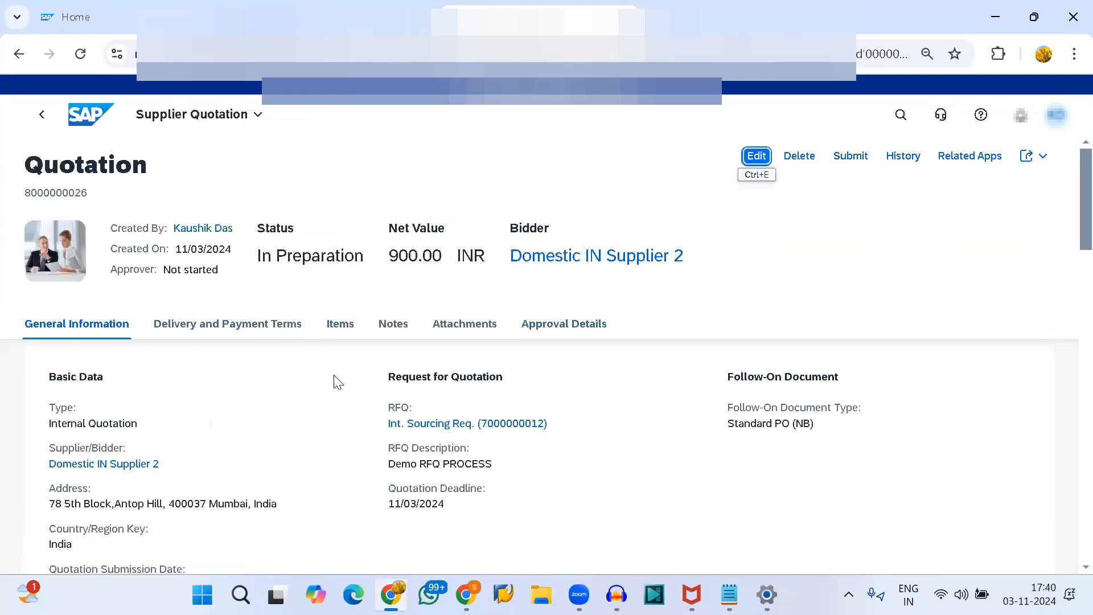
{"action": "left_click", "coordinate": [850, 157]}
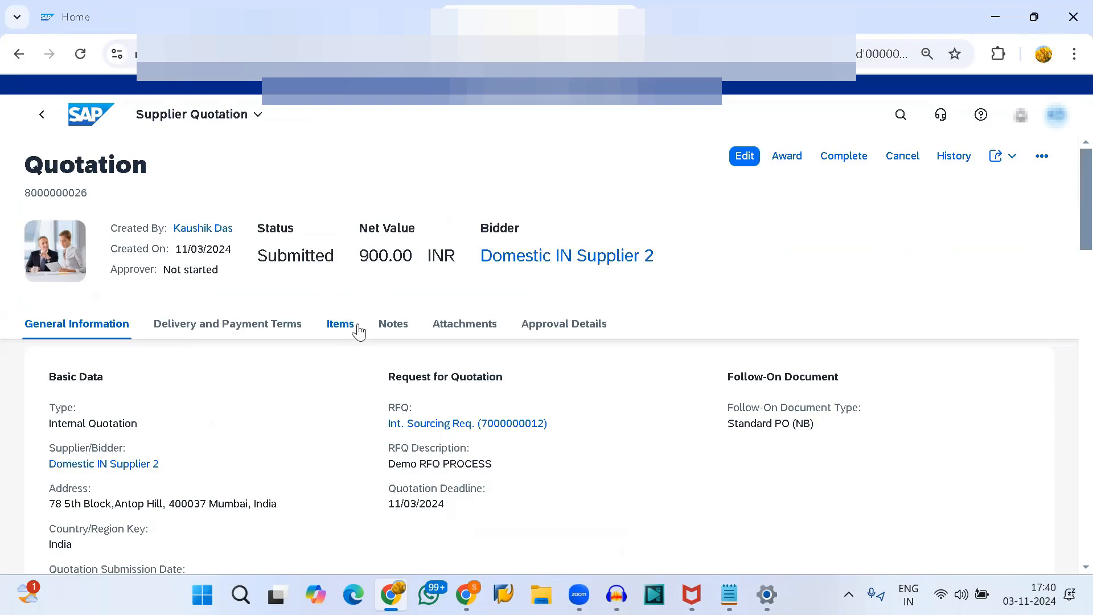
{"action": "left_click", "coordinate": [901, 117]}
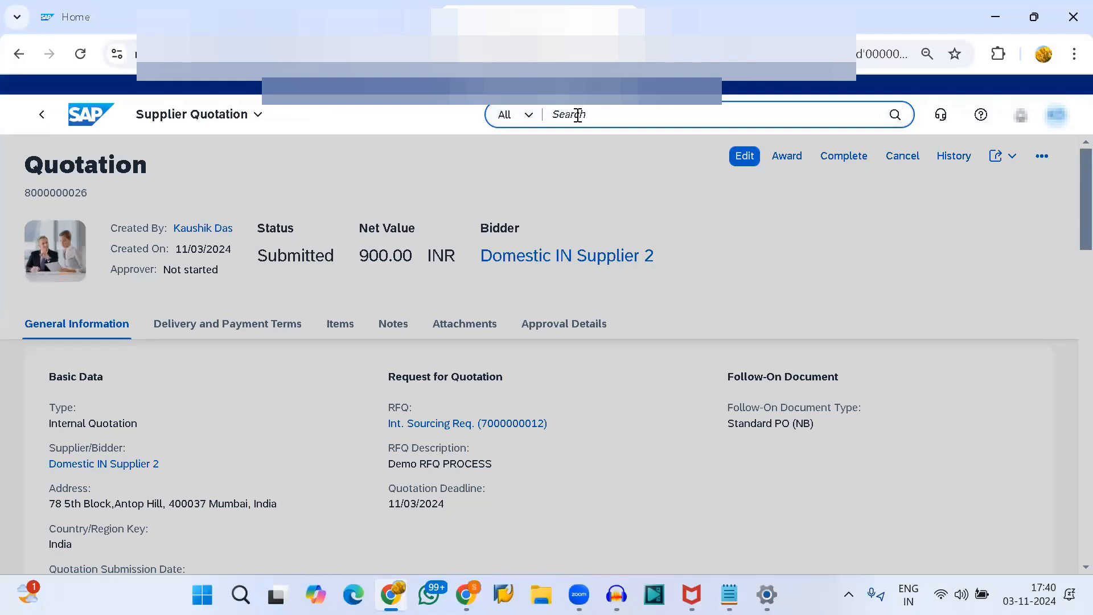
{"action": "type", "text": "COMPARE SUPPLIER QUO"}
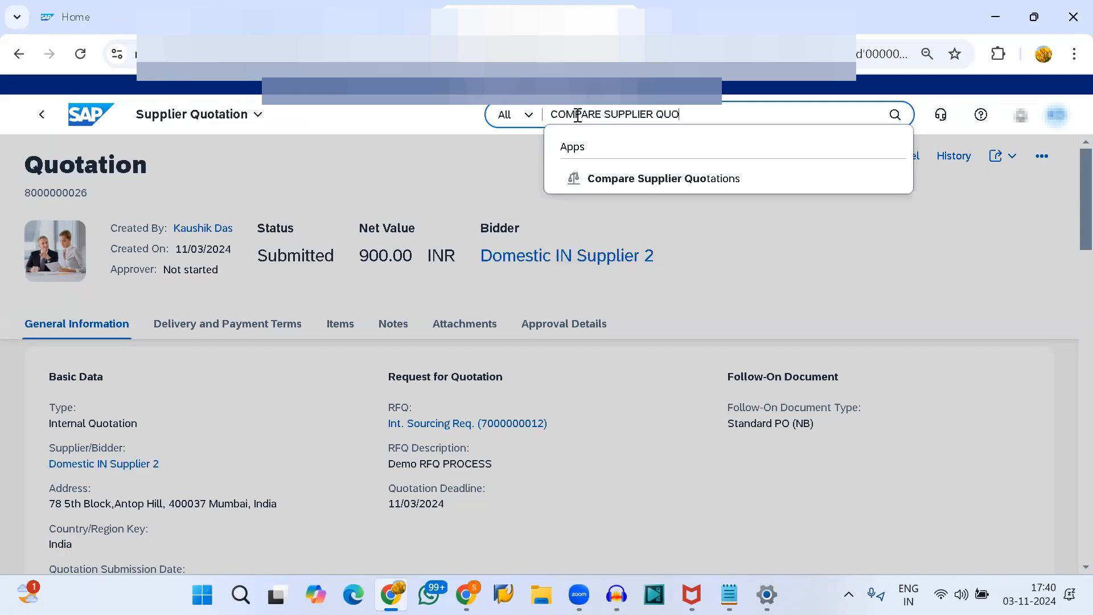
{"action": "left_click", "coordinate": [615, 178]}
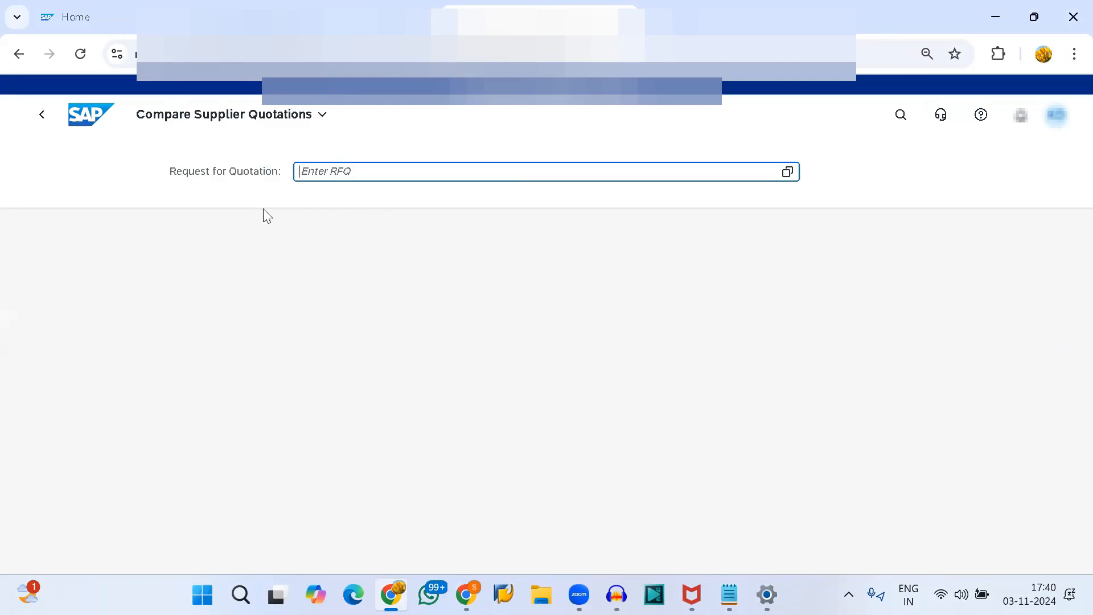
{"action": "key", "text": "ctrl+v"}
{"action": "key", "text": "Escape"}
{"action": "key", "text": "Return"}
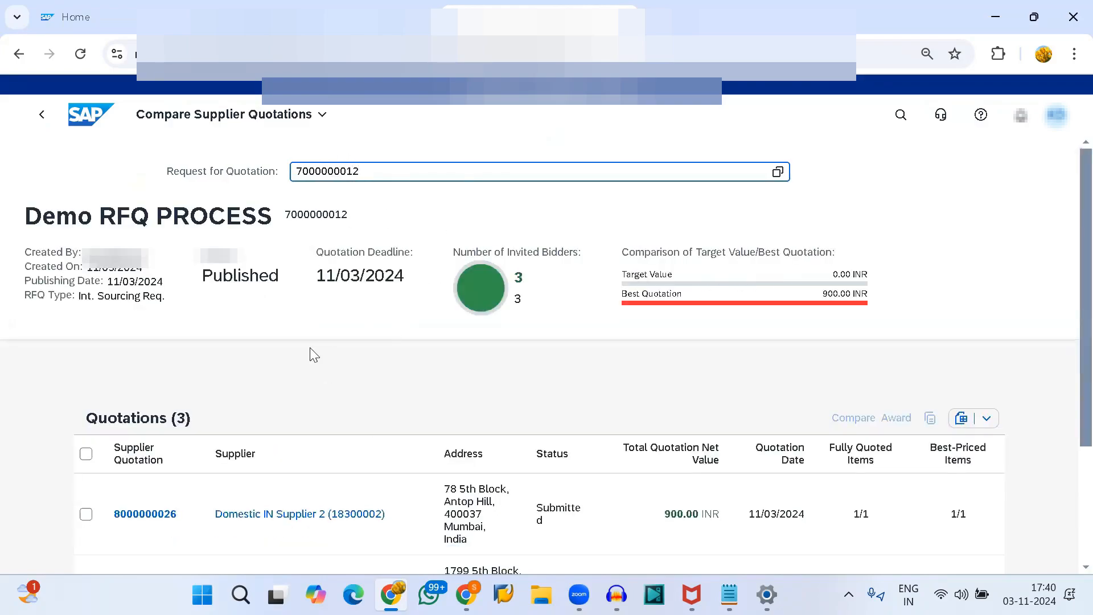
{"action": "scroll", "coordinate": [636, 377], "scroll_direction": "down", "scroll_amount": 3}
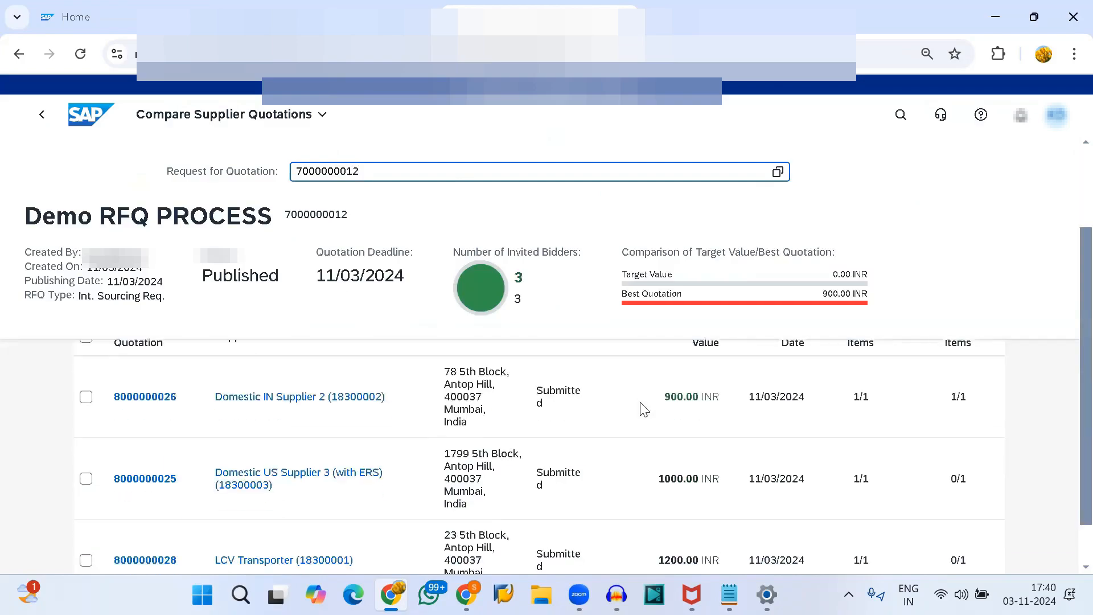
Examine the three supplier quotations, comparing their total net values and best-priced items.
{"action": "scroll", "coordinate": [424, 451], "scroll_direction": "up", "scroll_amount": 1}
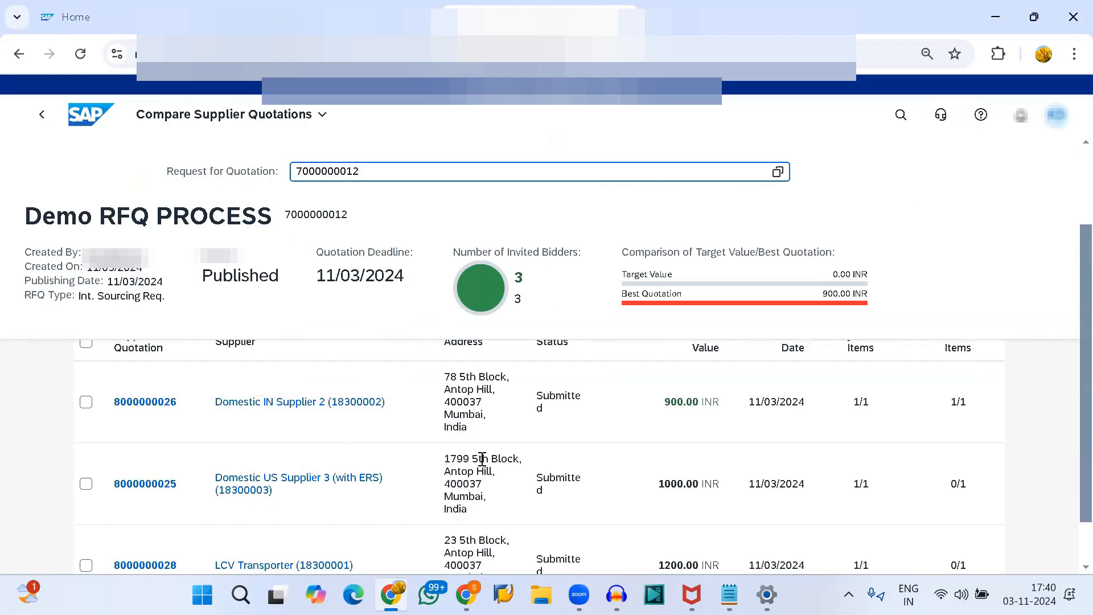
{"action": "scroll", "coordinate": [598, 453], "scroll_direction": "up", "scroll_amount": 1}
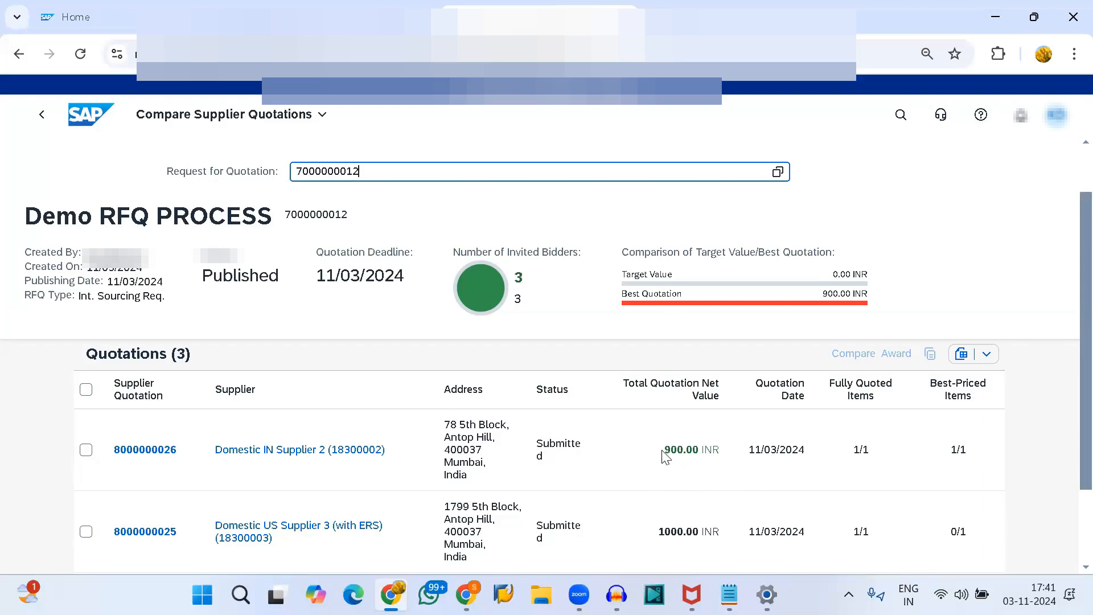
{"action": "left_click_drag", "start_coordinate": [664, 454], "coordinate": [711, 447]}
{"action": "scroll", "coordinate": [711, 447], "scroll_direction": "down", "scroll_amount": 2}
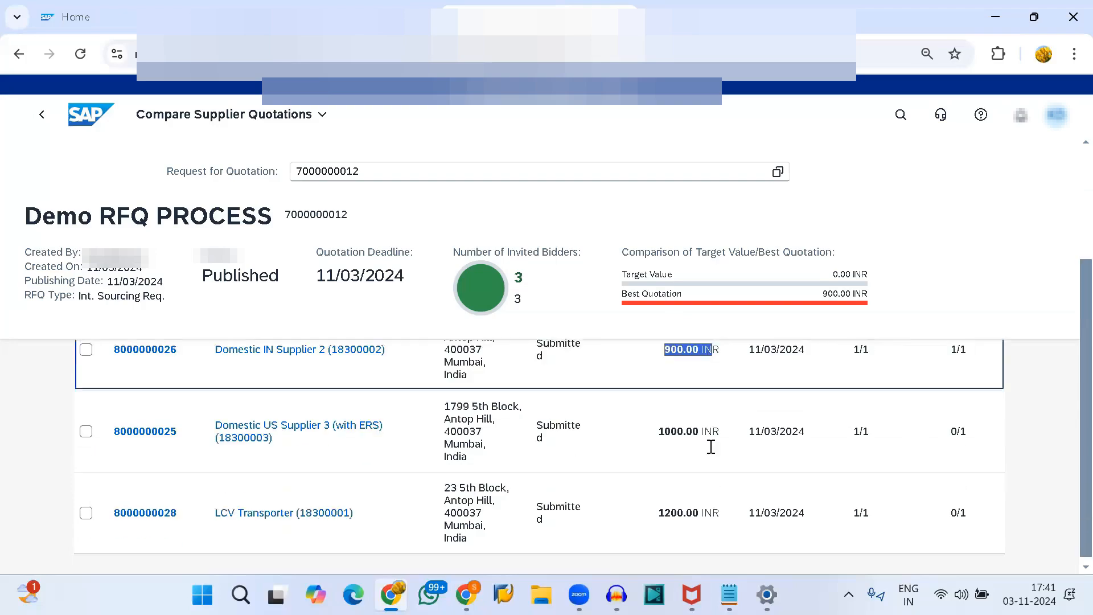
{"action": "scroll", "coordinate": [715, 454], "scroll_direction": "up", "scroll_amount": 3}
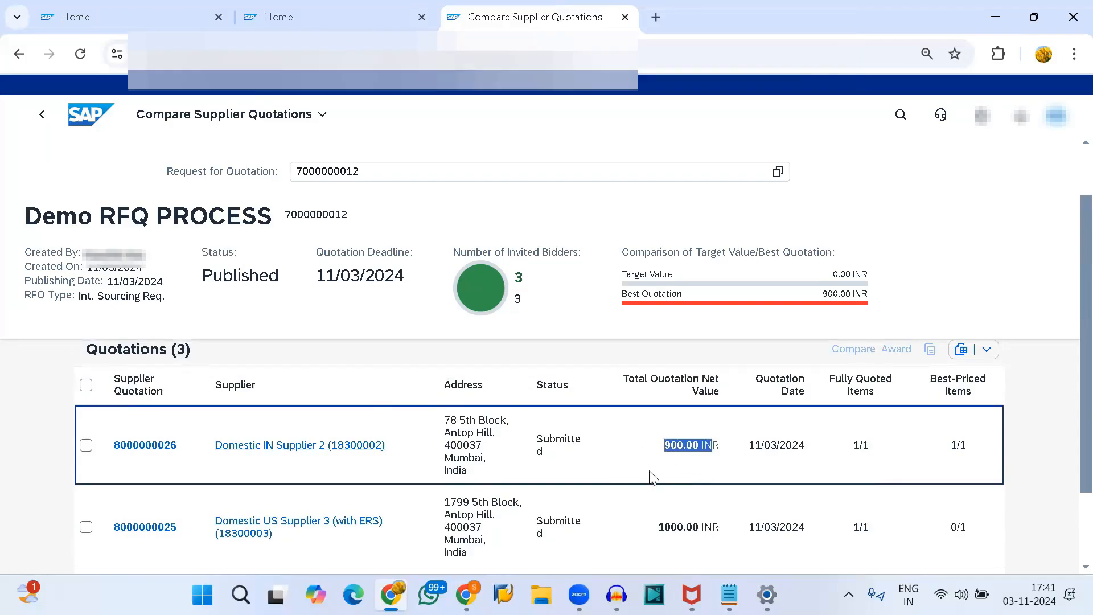
{"action": "scroll", "coordinate": [653, 477], "scroll_direction": "down", "scroll_amount": 2}
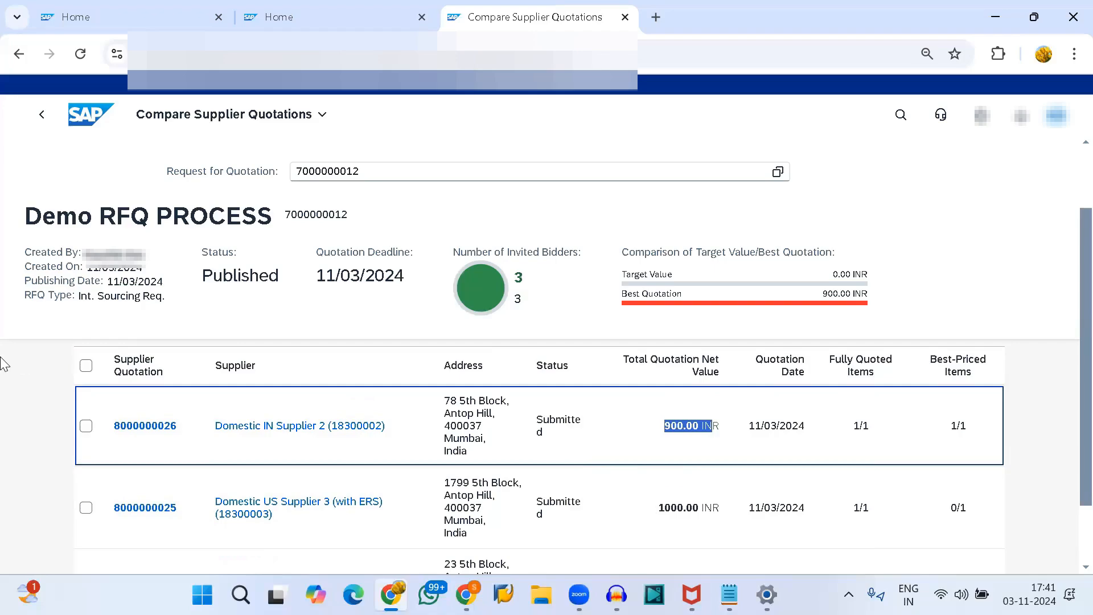
{"action": "left_click", "coordinate": [29, 369]}
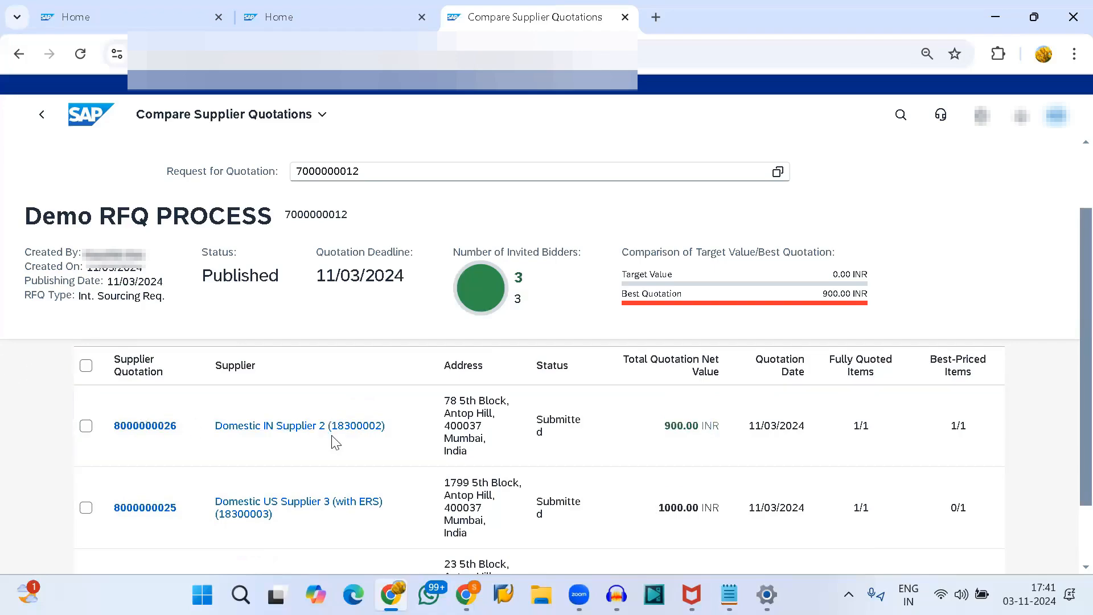
{"action": "scroll", "coordinate": [335, 442], "scroll_direction": "up", "scroll_amount": 1}
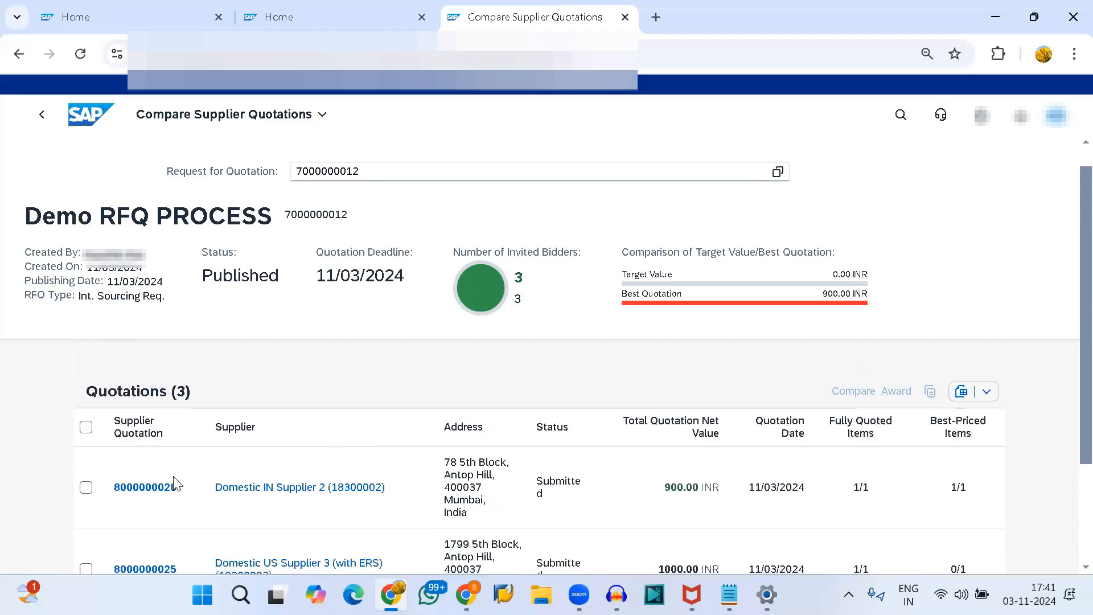
Award the Domestic IN Supplier 2 quotation and check the statuses of all three quotations.
{"action": "left_click", "coordinate": [86, 489]}
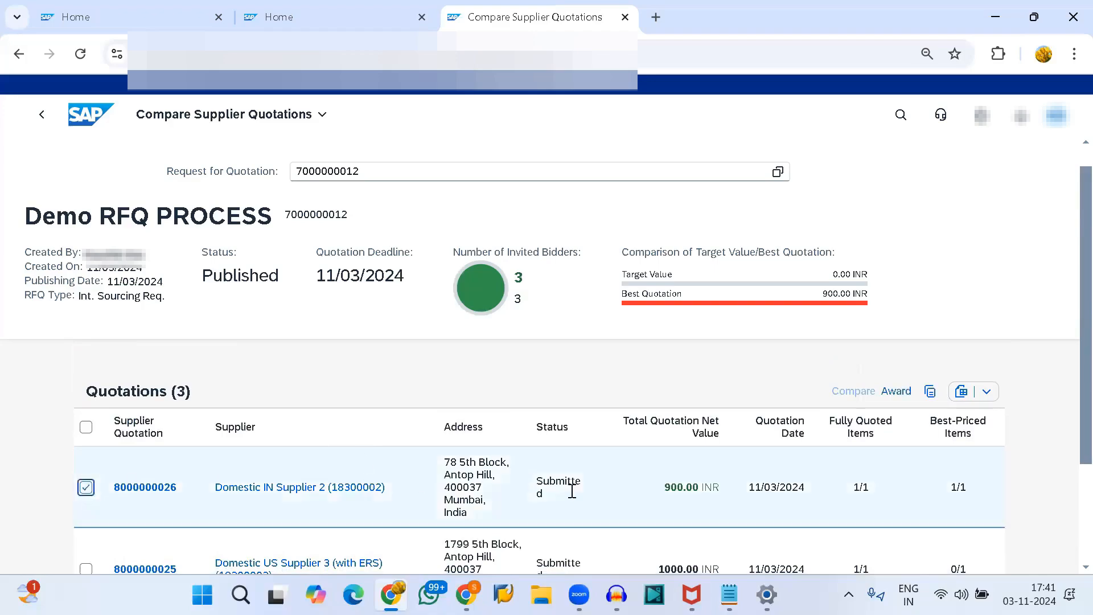
{"action": "left_click", "coordinate": [898, 393]}
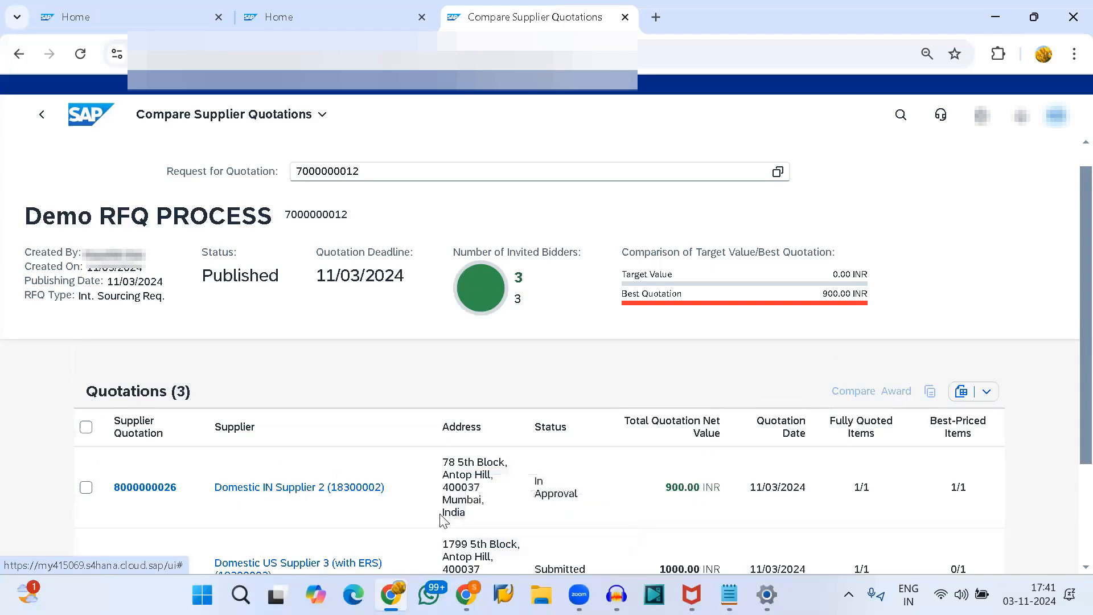
{"action": "scroll", "coordinate": [444, 519], "scroll_direction": "down", "scroll_amount": 2}
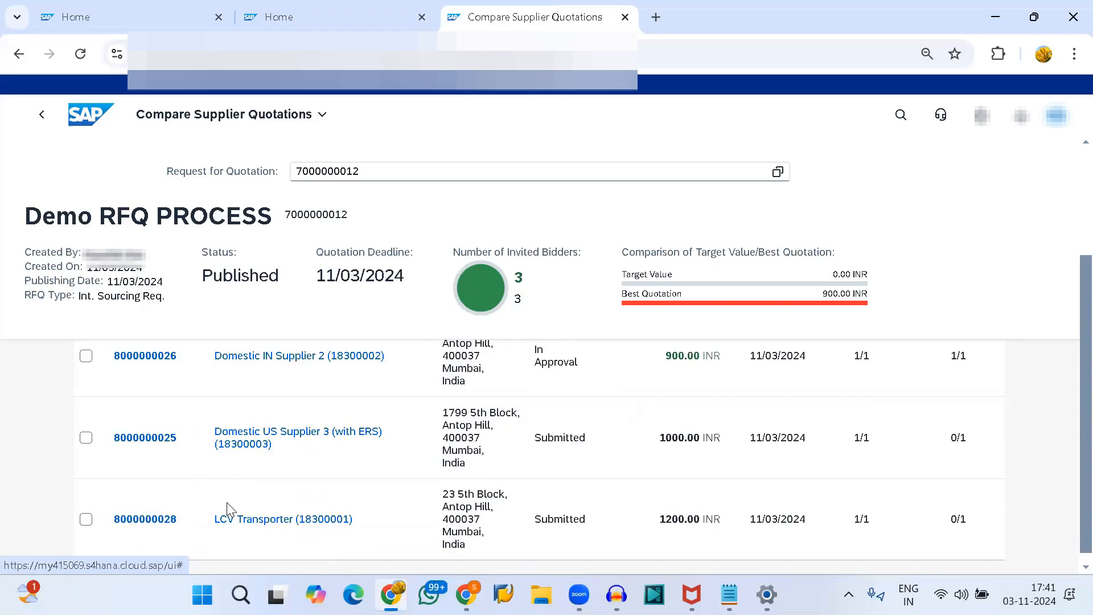
{"action": "scroll", "coordinate": [227, 508], "scroll_direction": "up", "scroll_amount": 1}
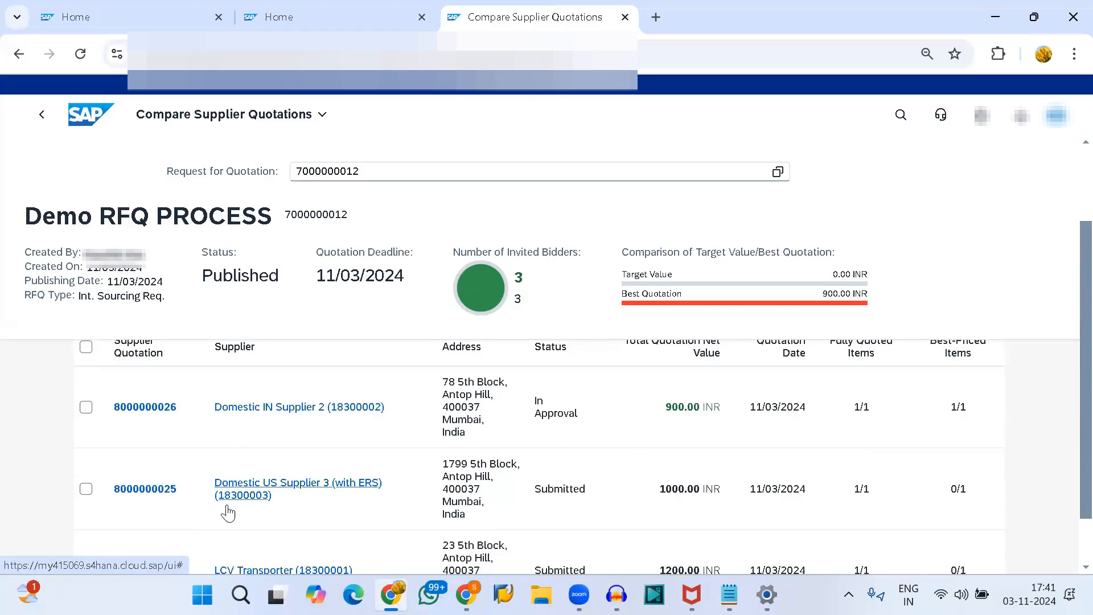
{"action": "scroll", "coordinate": [226, 511], "scroll_direction": "down", "scroll_amount": 1}
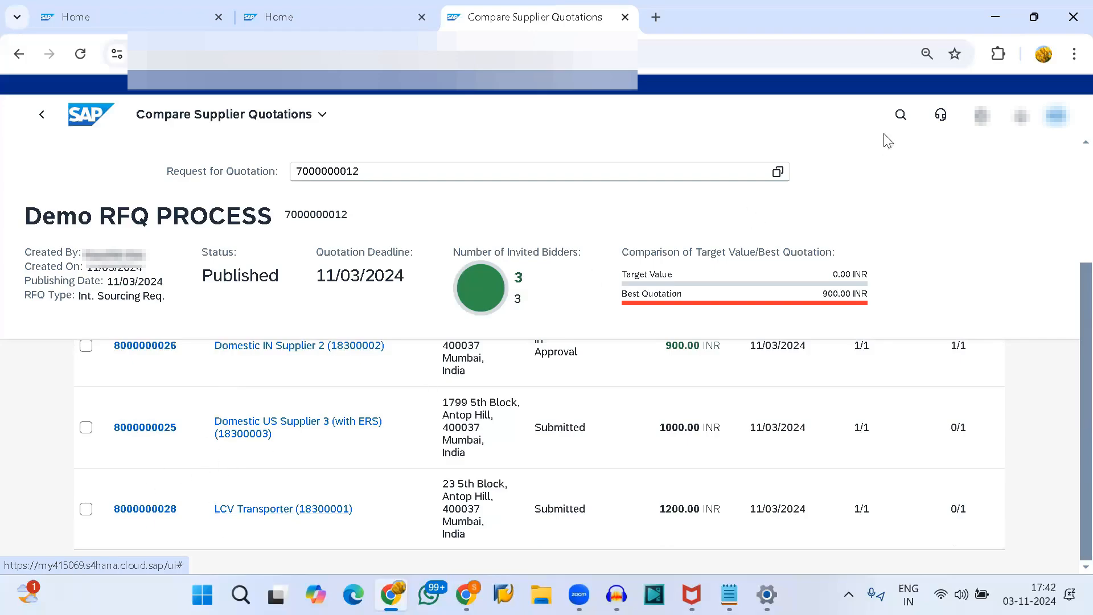
Search for the Manage Supplier Quotations app and open it.
{"action": "left_click", "coordinate": [899, 121]}
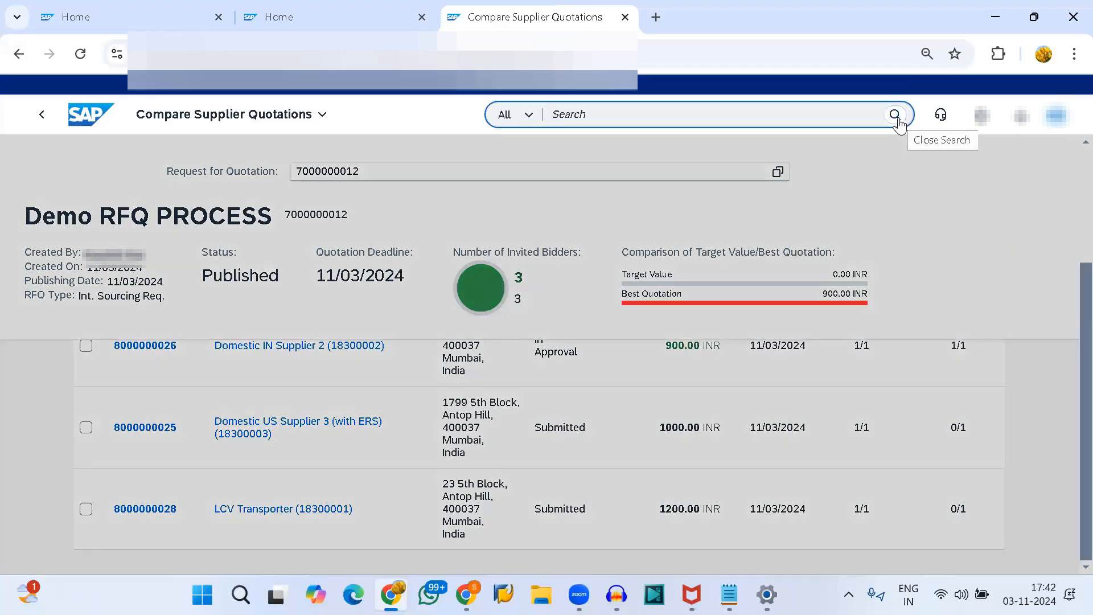
{"action": "type", "text": "MANAGE SUPPLIER QUOTA"}
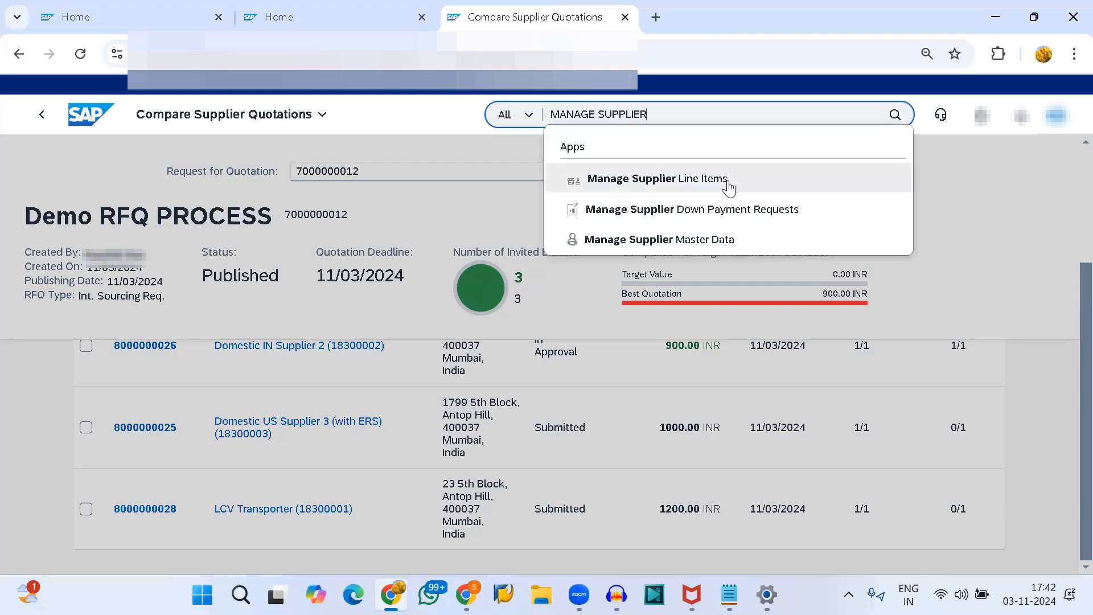
{"action": "left_click", "coordinate": [691, 180]}
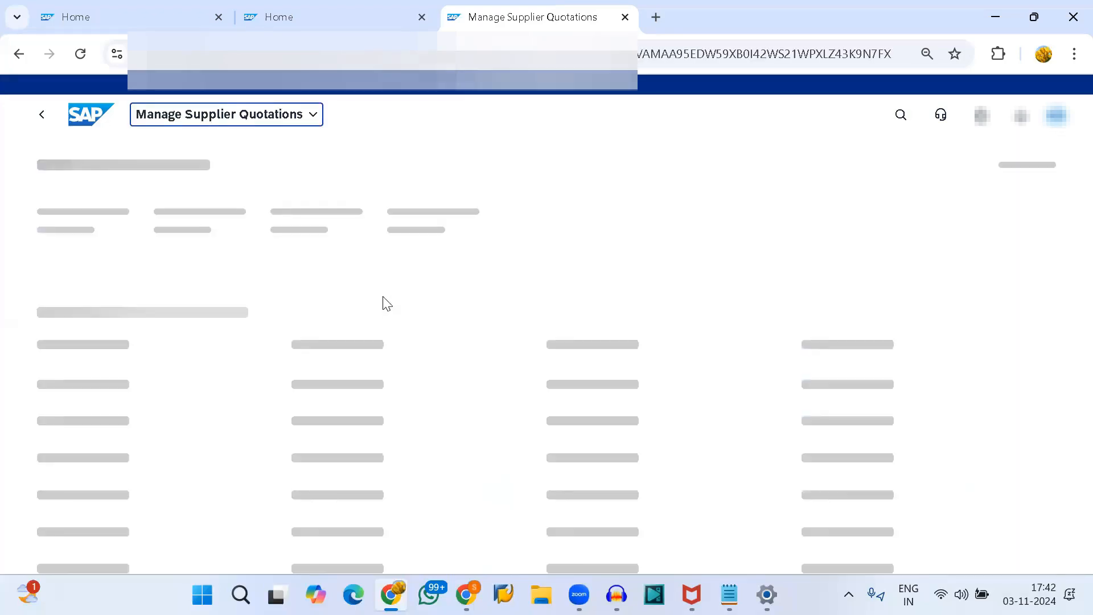
{"action": "left_click", "coordinate": [598, 234]}
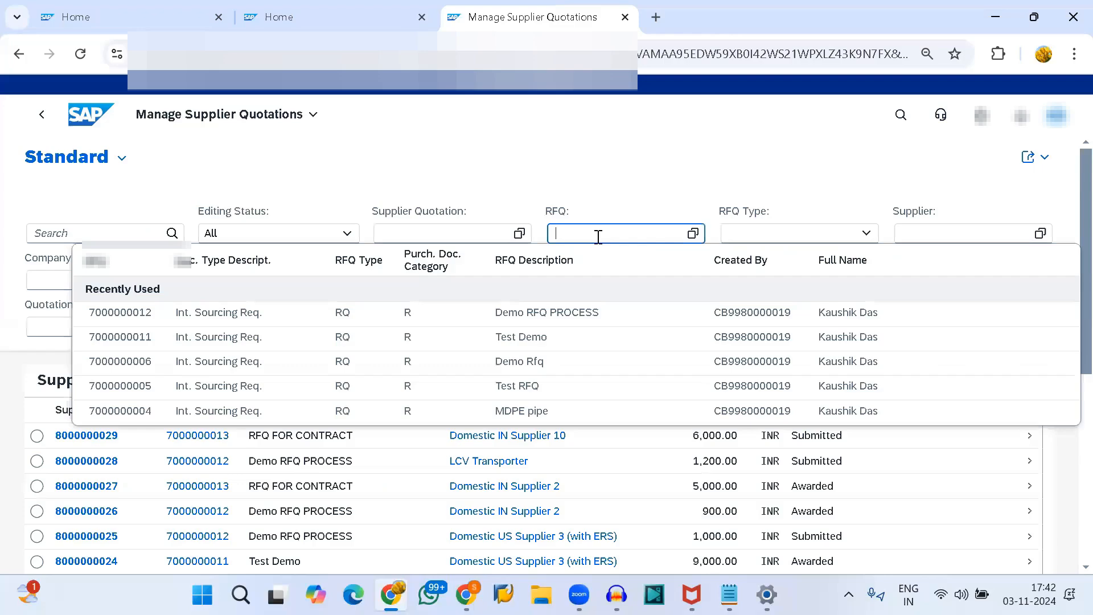
{"action": "key", "text": "Down"}
{"action": "key", "text": "Return"}
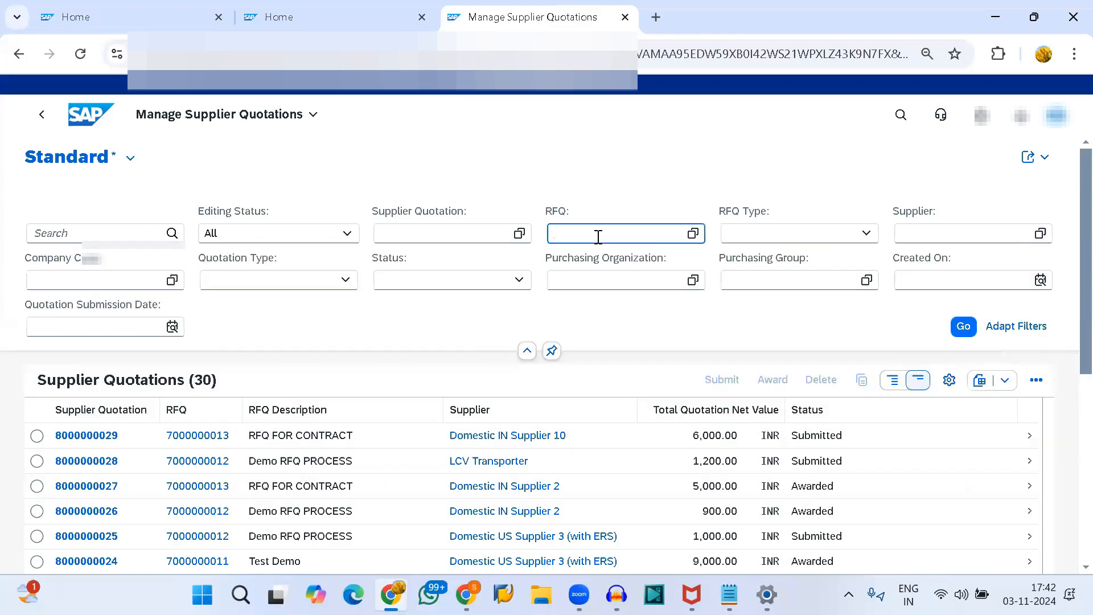
{"action": "left_click", "coordinate": [598, 237]}
{"action": "key", "text": "Down"}
{"action": "key", "text": "Down"}
{"action": "key", "text": "Return"}
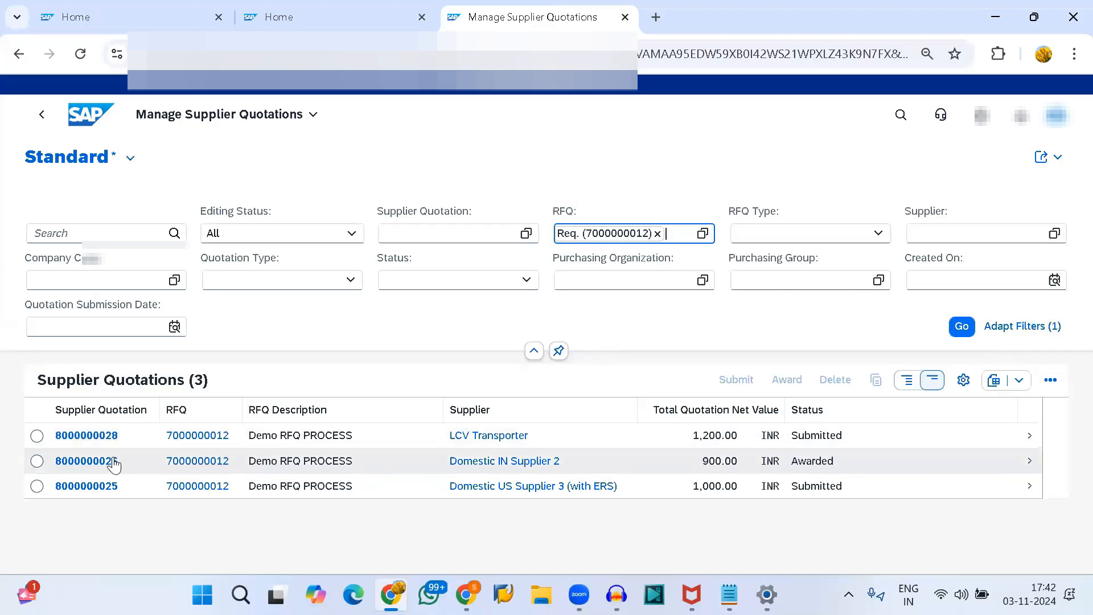
Open the LCV Transporter quotation, cancel it and return to the quotation list.
{"action": "left_click", "coordinate": [37, 436]}
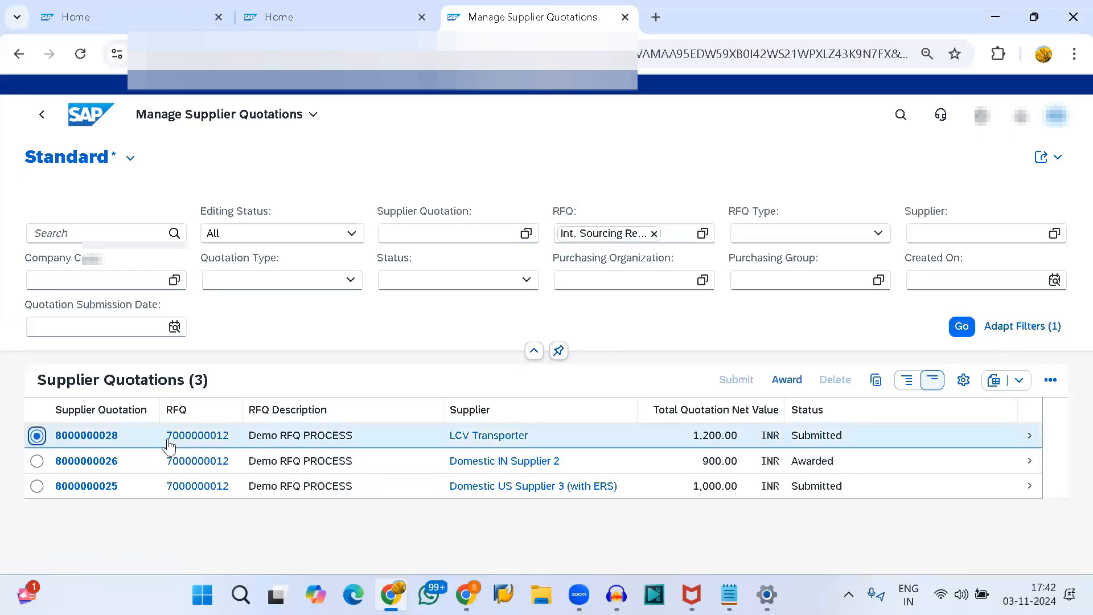
{"action": "left_click", "coordinate": [997, 437]}
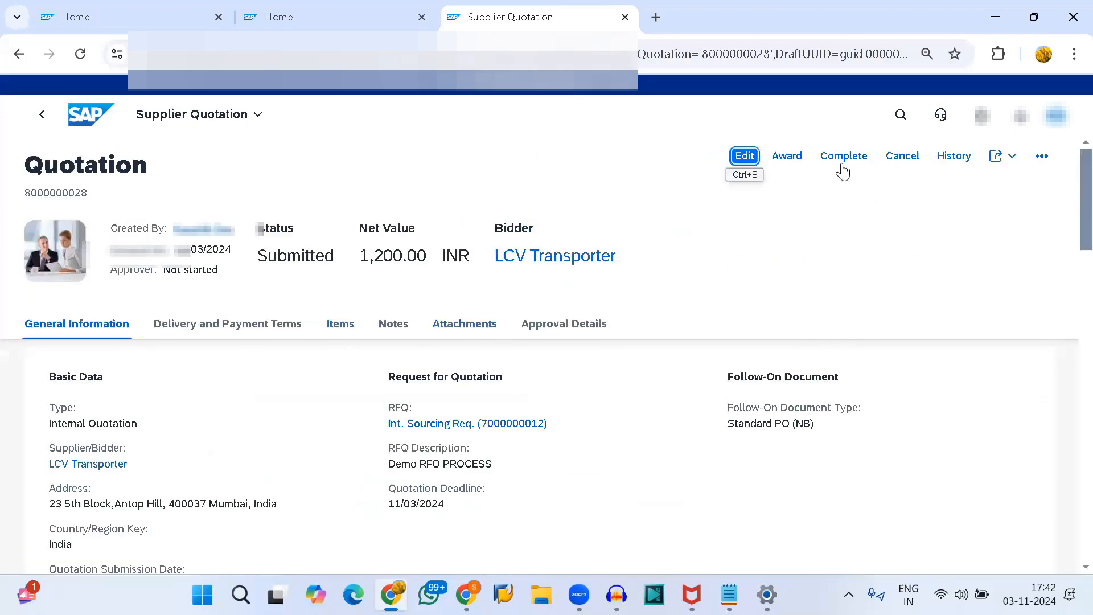
{"action": "left_click", "coordinate": [903, 156]}
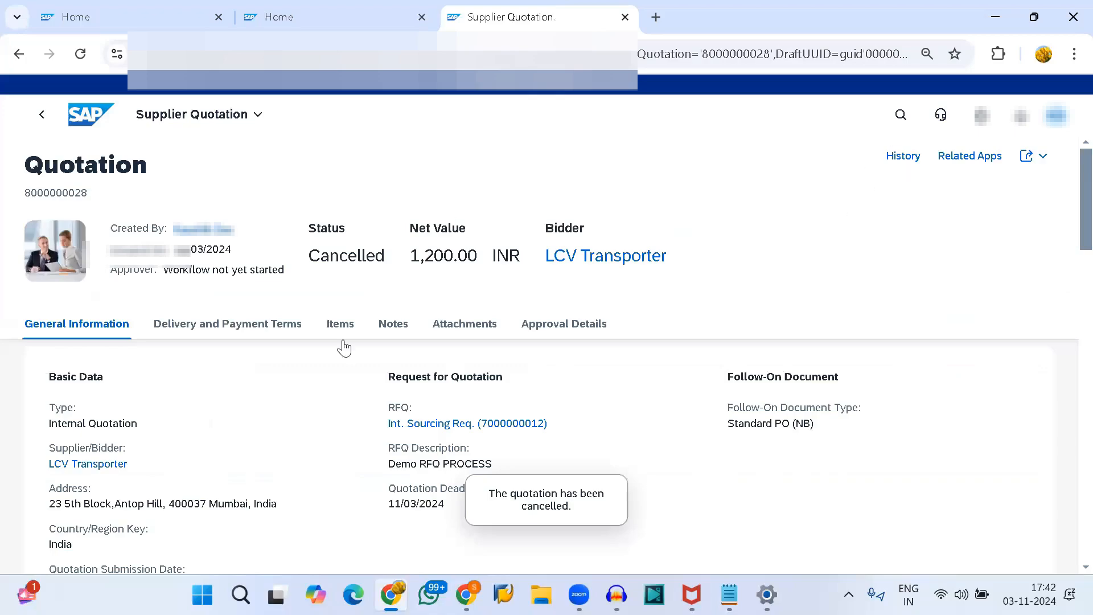
{"action": "left_click", "coordinate": [43, 121]}
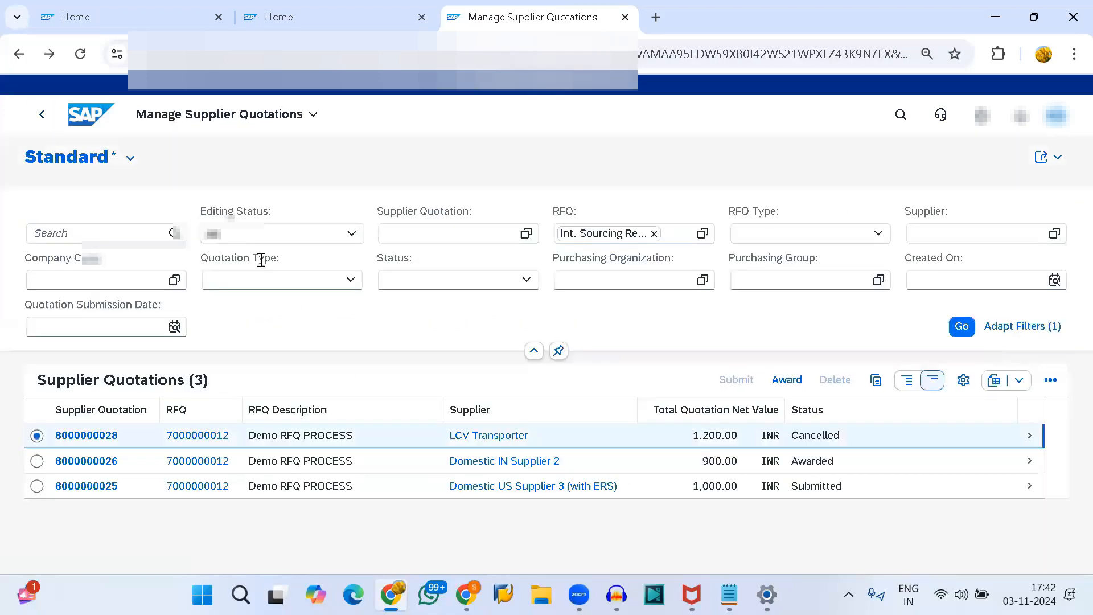
Open the Domestic US Supplier 3 (with ERS) quotation, cancel it and return to the quotation list.
{"action": "left_click", "coordinate": [37, 487]}
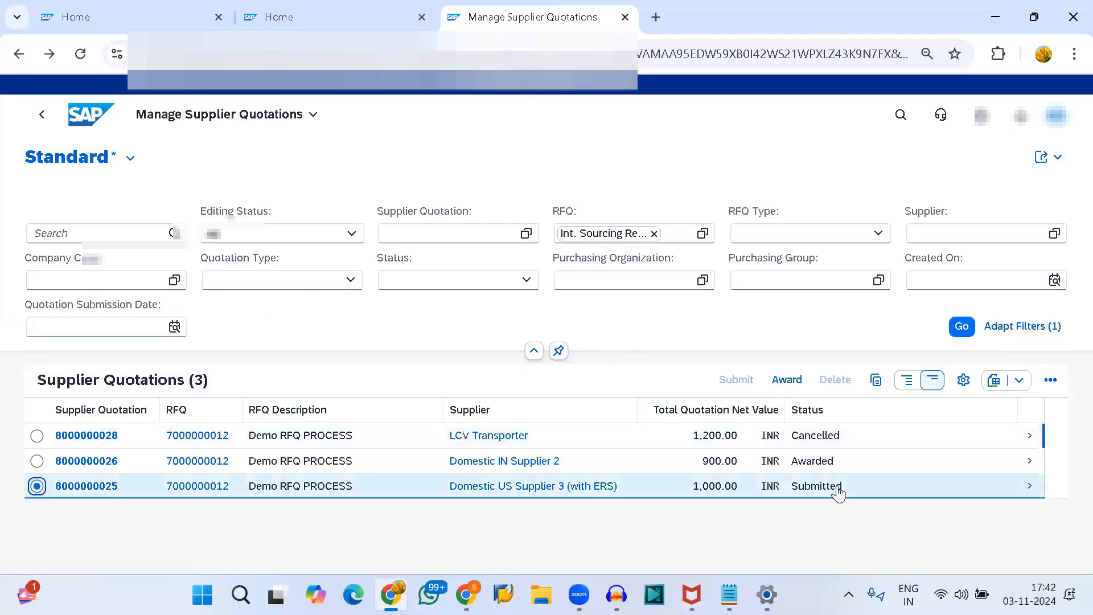
{"action": "left_click", "coordinate": [940, 486]}
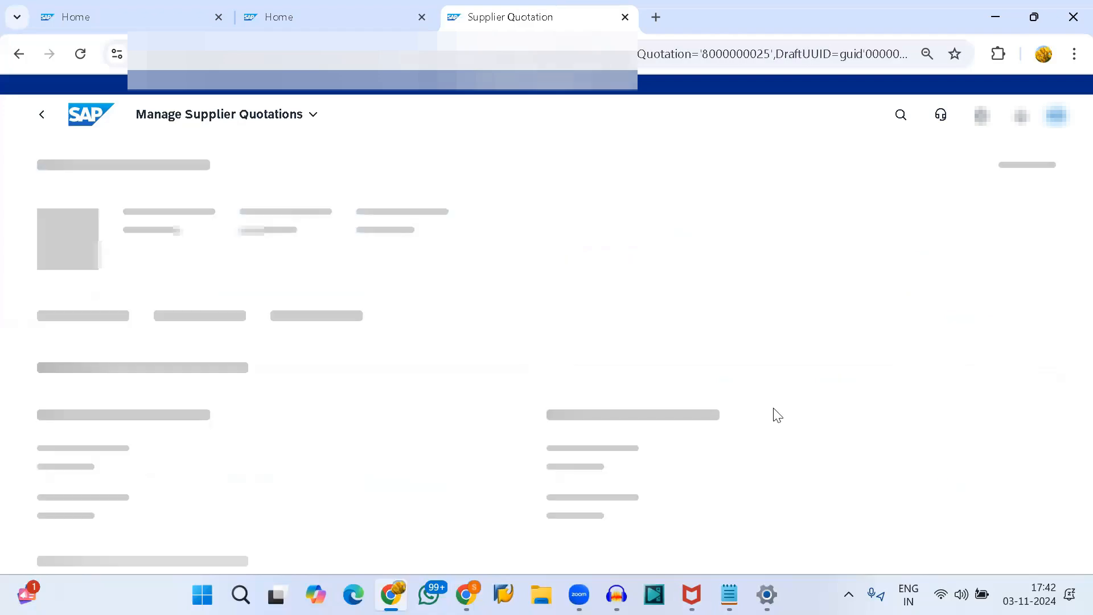
{"action": "left_click", "coordinate": [905, 155]}
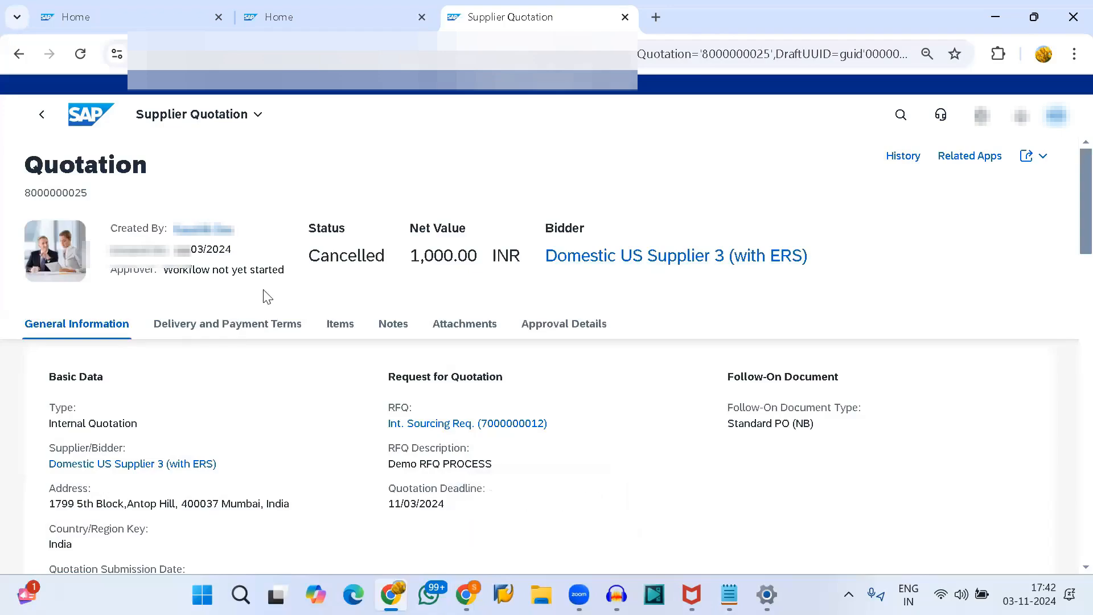
{"action": "left_click", "coordinate": [41, 114]}
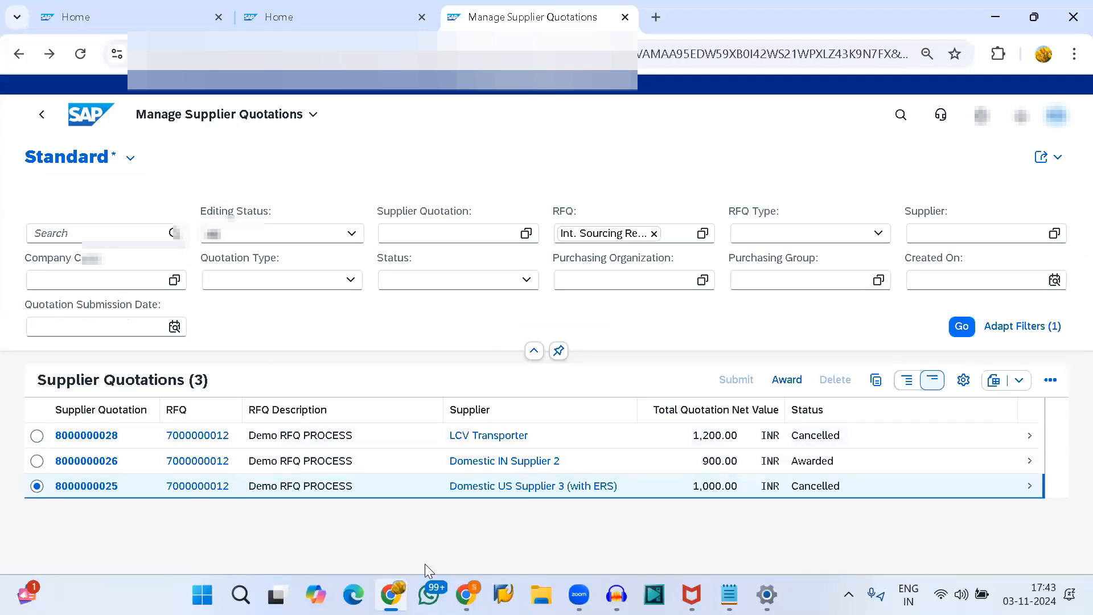
Open the awarded Domestic IN Supplier 2 quotation and start a purchase order as its follow-on document.
{"action": "left_click", "coordinate": [88, 464]}
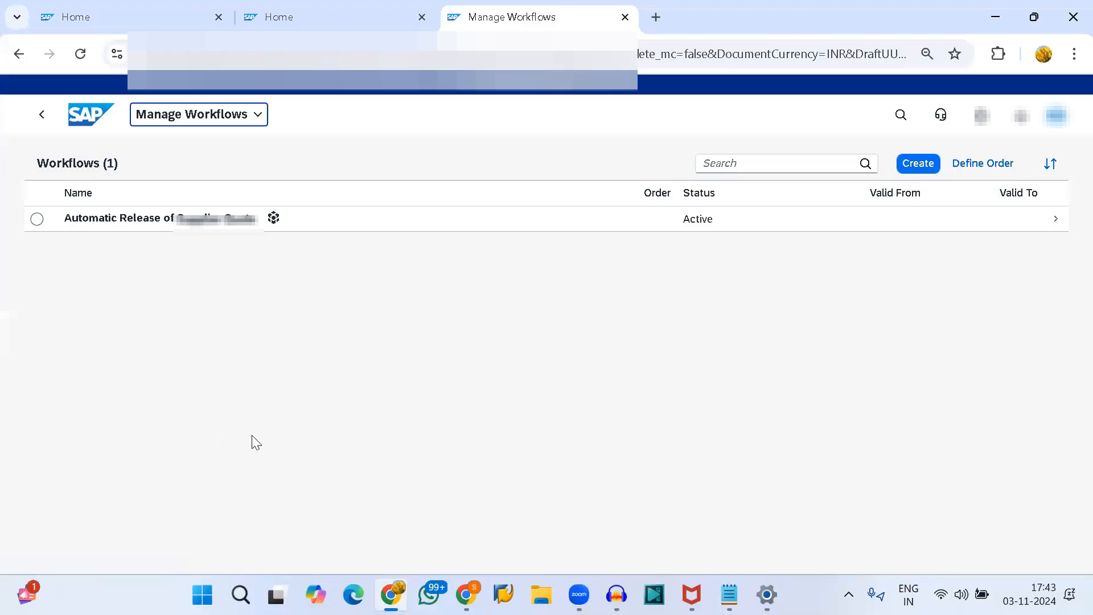
{"action": "left_click", "coordinate": [41, 114]}
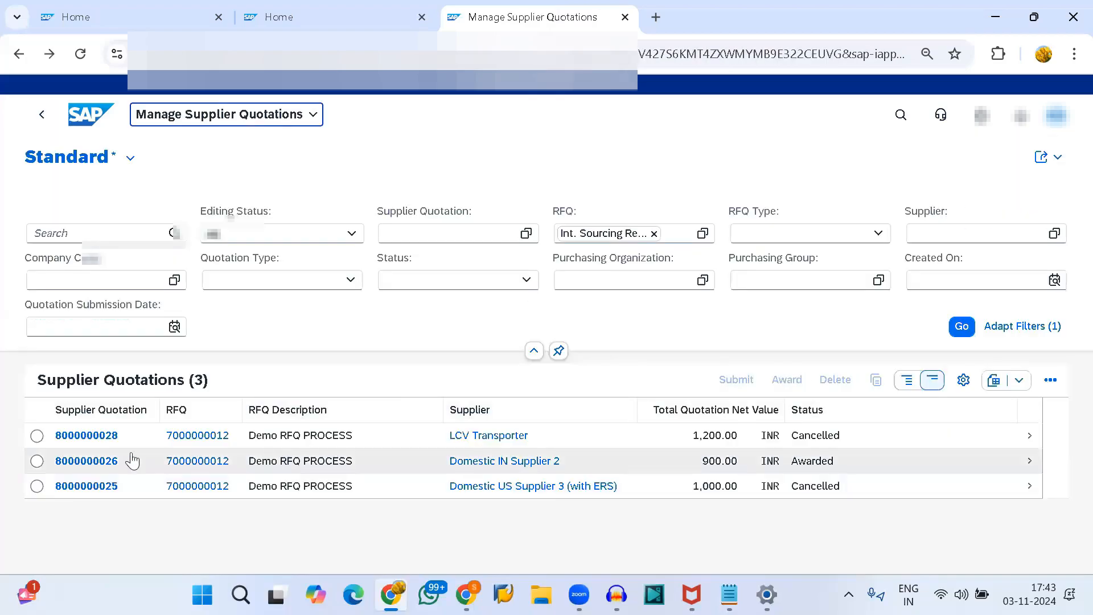
{"action": "left_click", "coordinate": [1008, 460]}
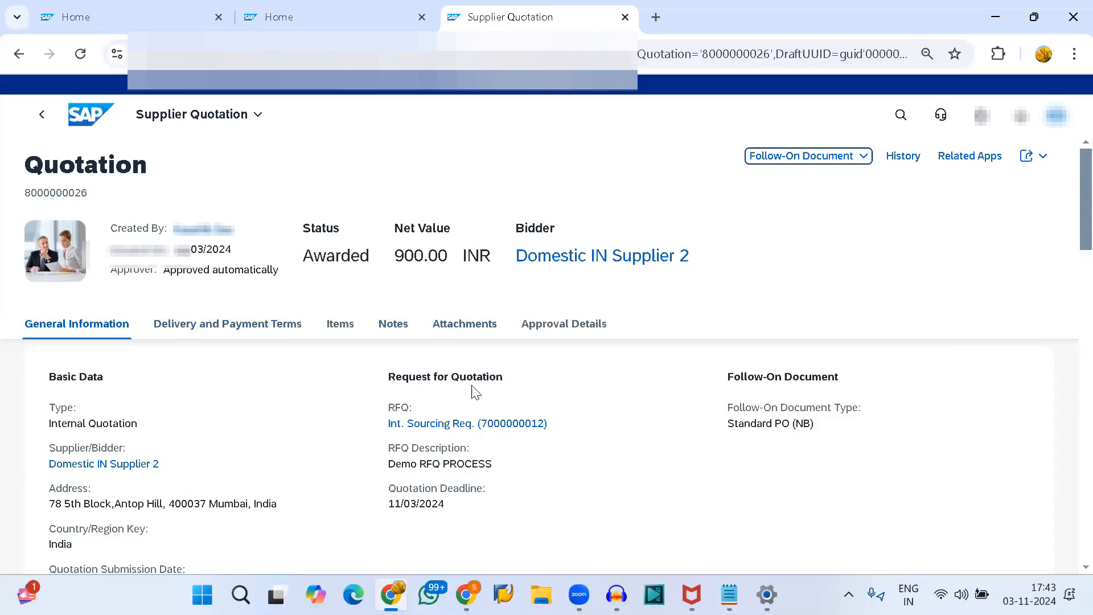
{"action": "left_click", "coordinate": [872, 163]}
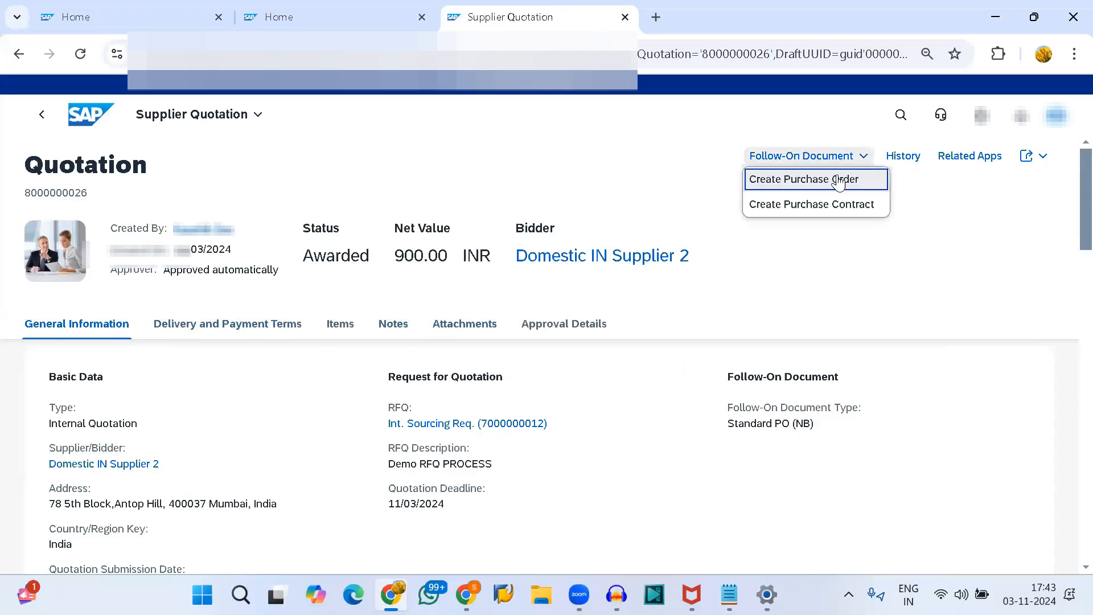
{"action": "left_click", "coordinate": [824, 180]}
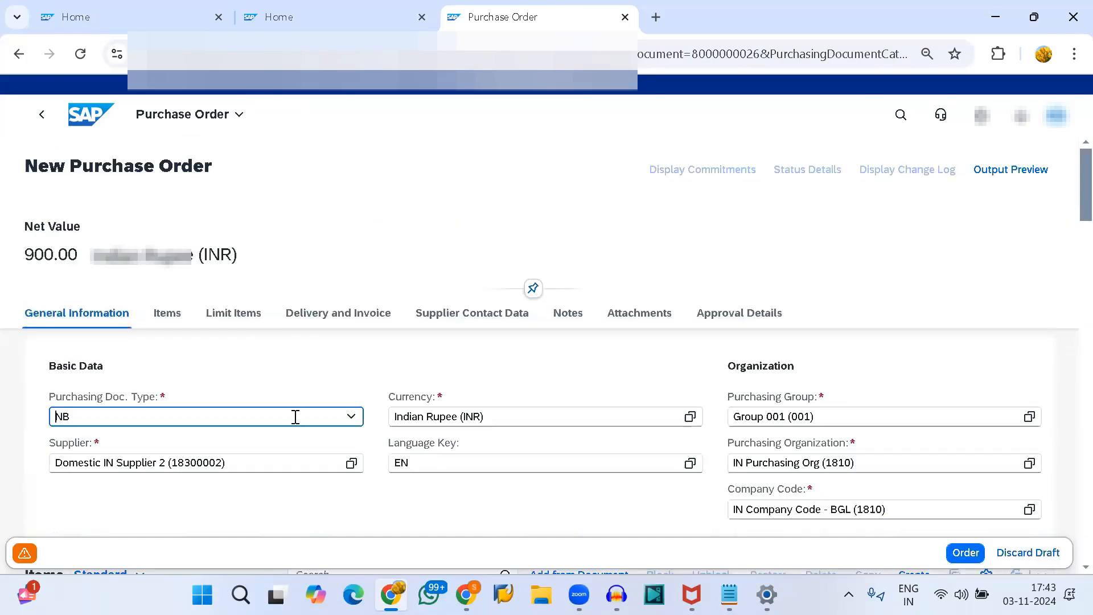
Review the new purchase order's basic data, organization data and item list.
{"action": "scroll", "coordinate": [376, 388], "scroll_direction": "down", "scroll_amount": 1}
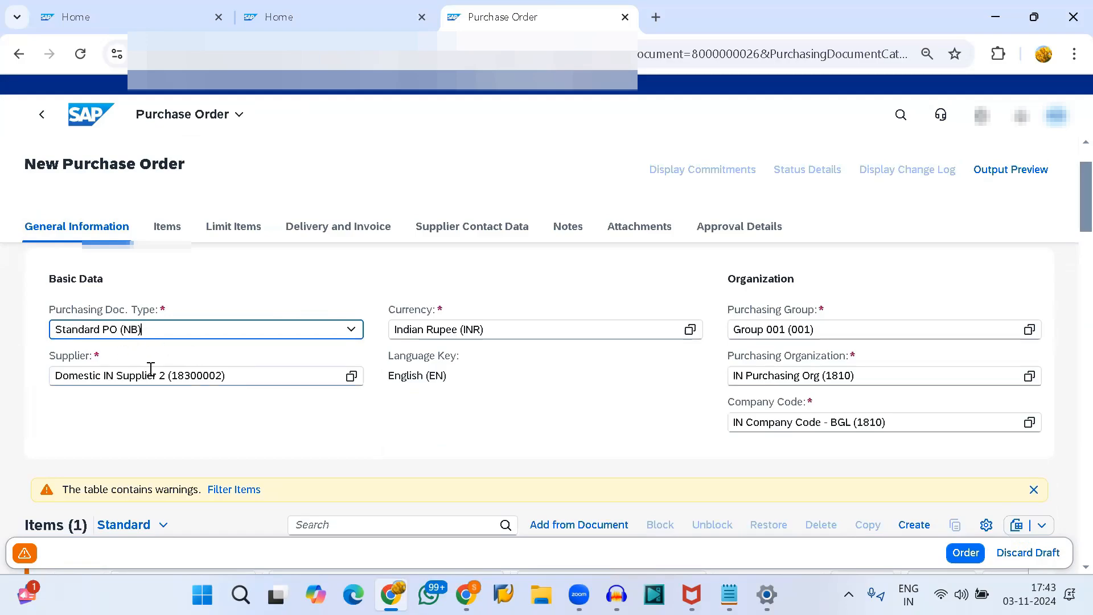
{"action": "scroll", "coordinate": [339, 455], "scroll_direction": "down", "scroll_amount": 1}
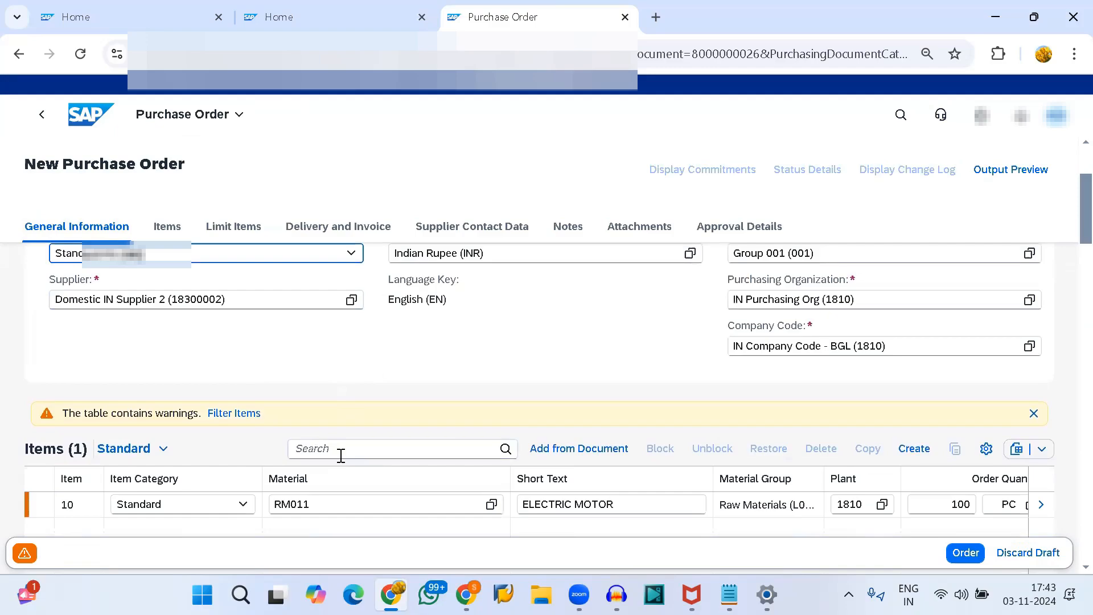
{"action": "scroll", "coordinate": [340, 456], "scroll_direction": "down", "scroll_amount": 3}
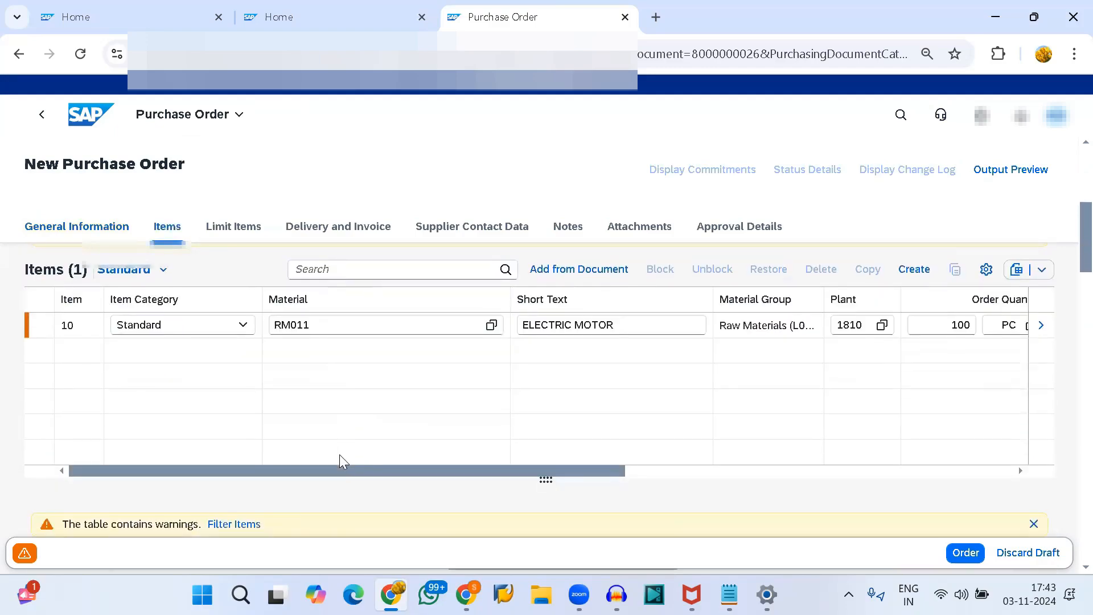